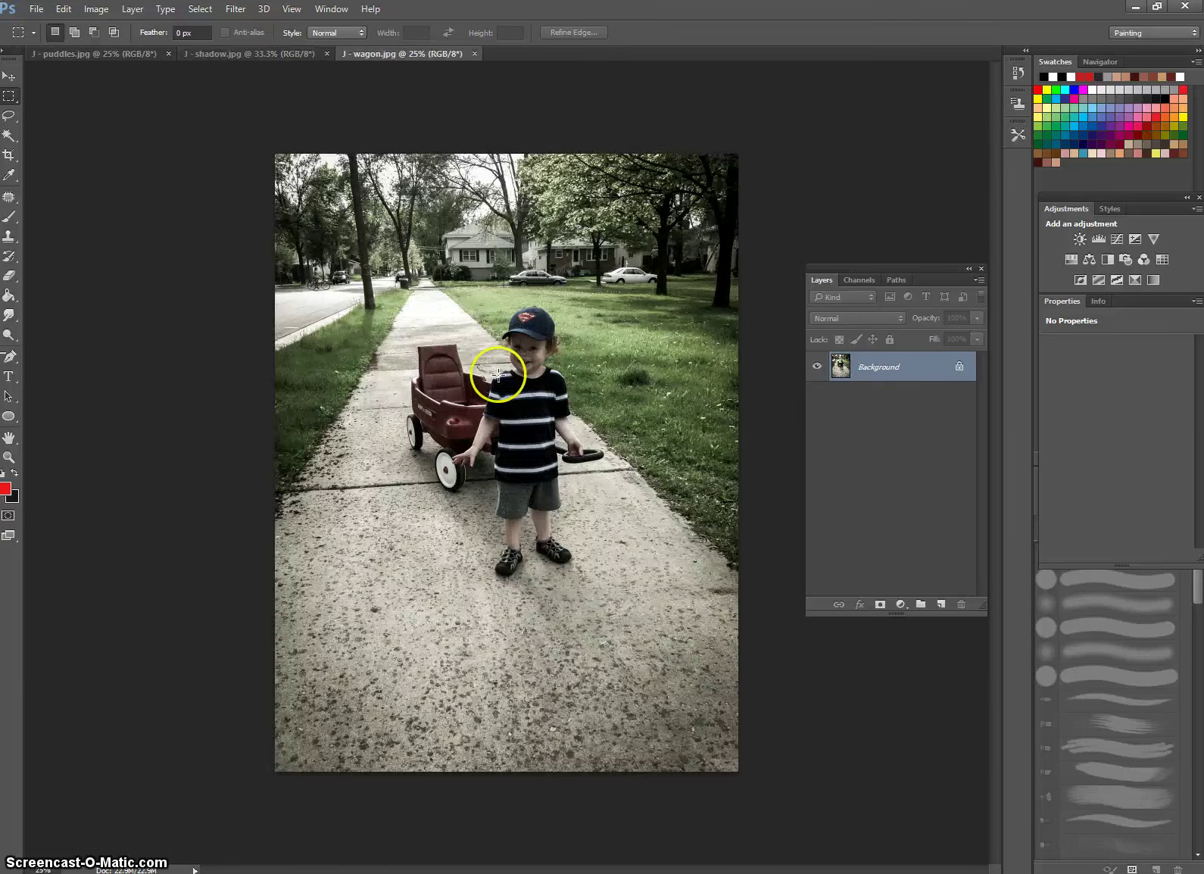
Bring the J - puddles.jpg document to the front and reposition the Layers panel beside the photo
left_click(122, 53)
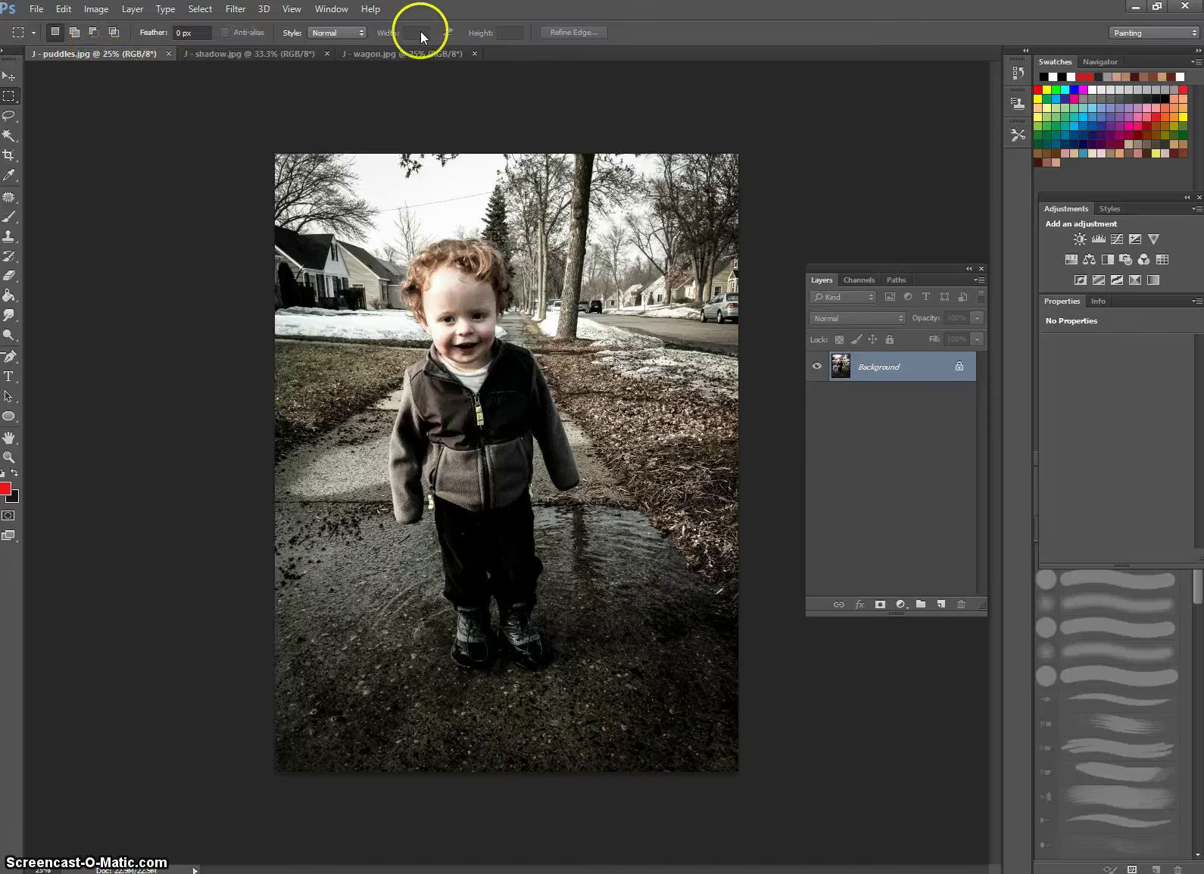
left_click_drag(904, 267, 968, 206)
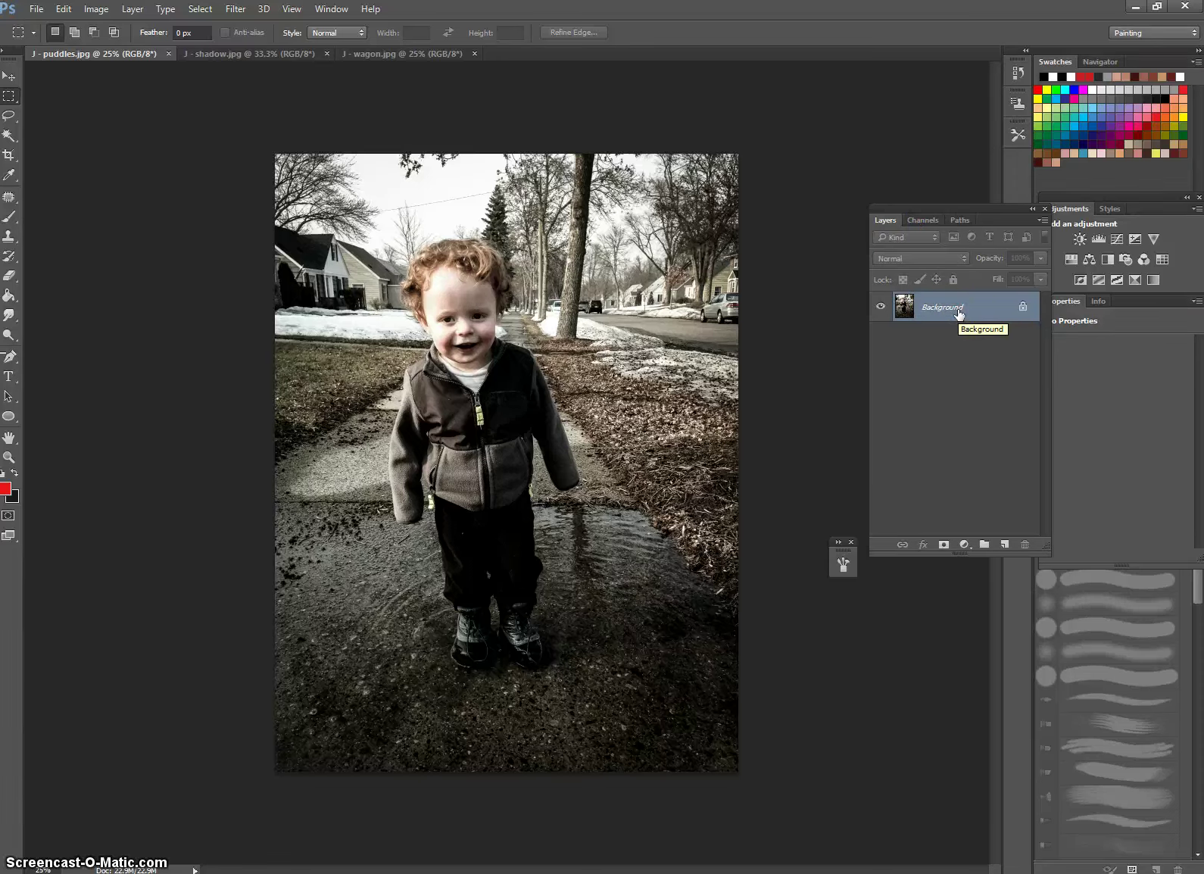
key("F7")
key("F7")
left_click(949, 368)
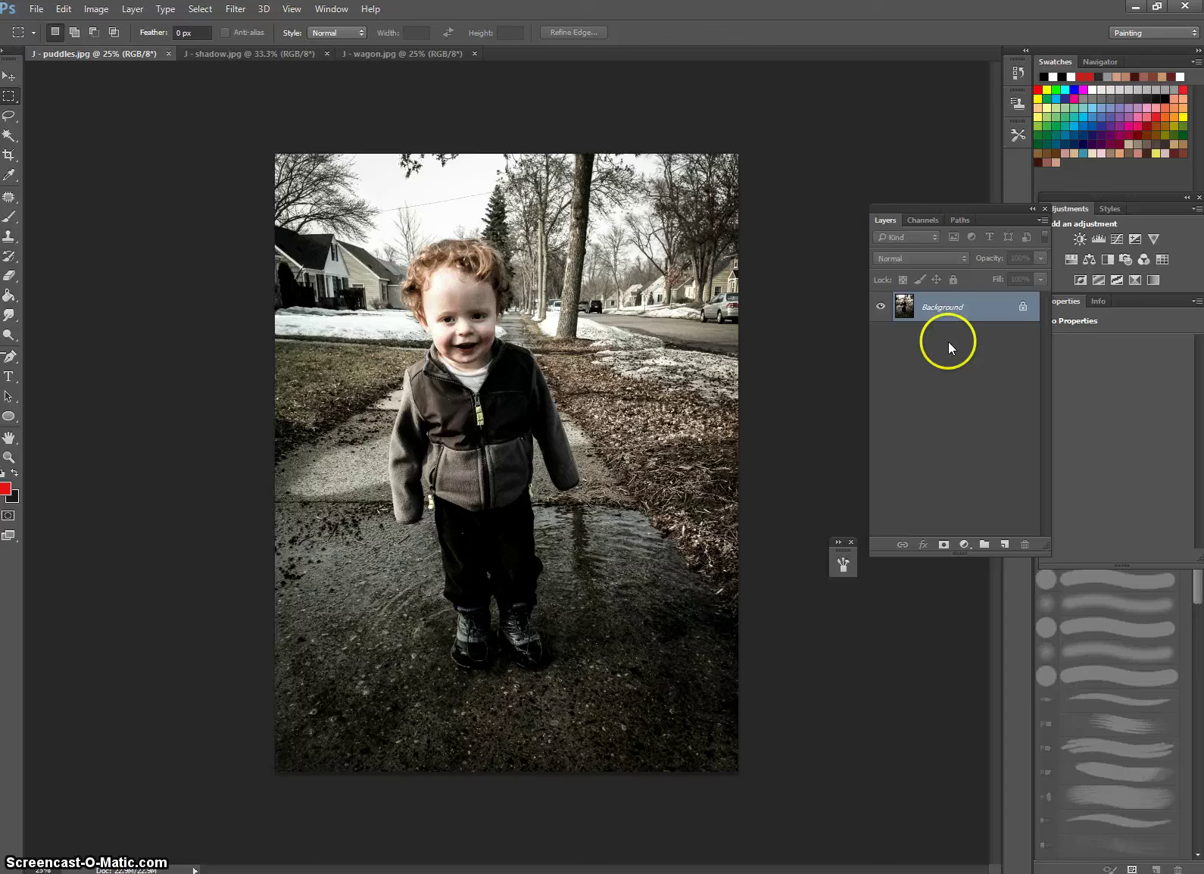
left_click(96, 9)
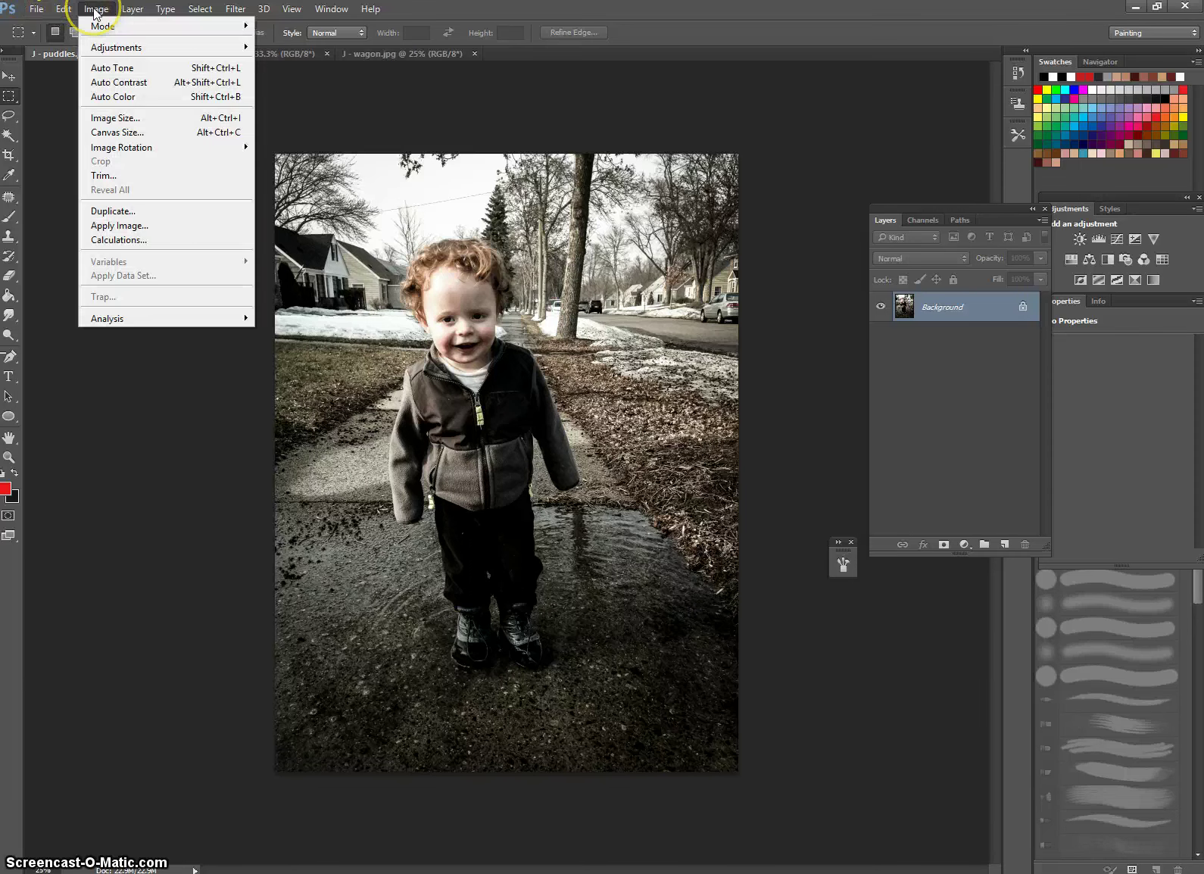
mouse_move(110, 46)
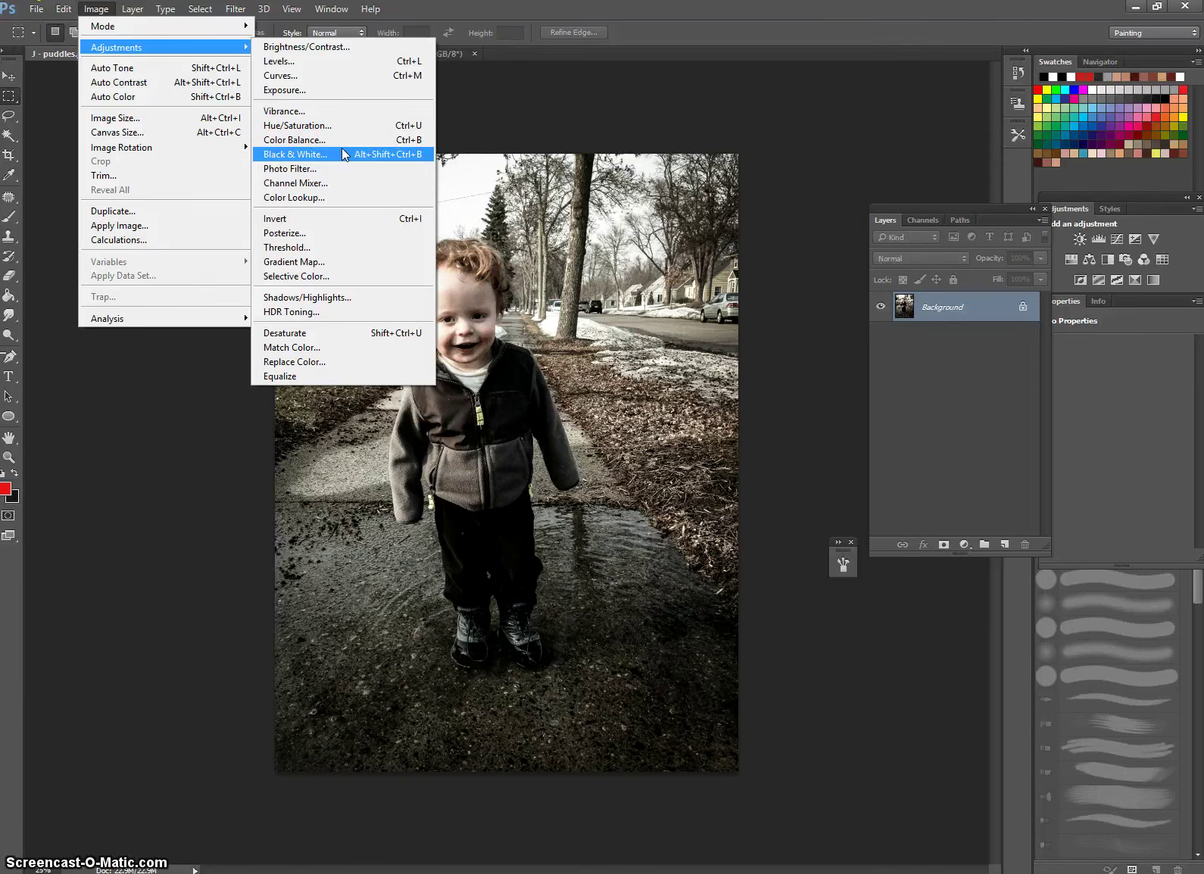
left_click(482, 143)
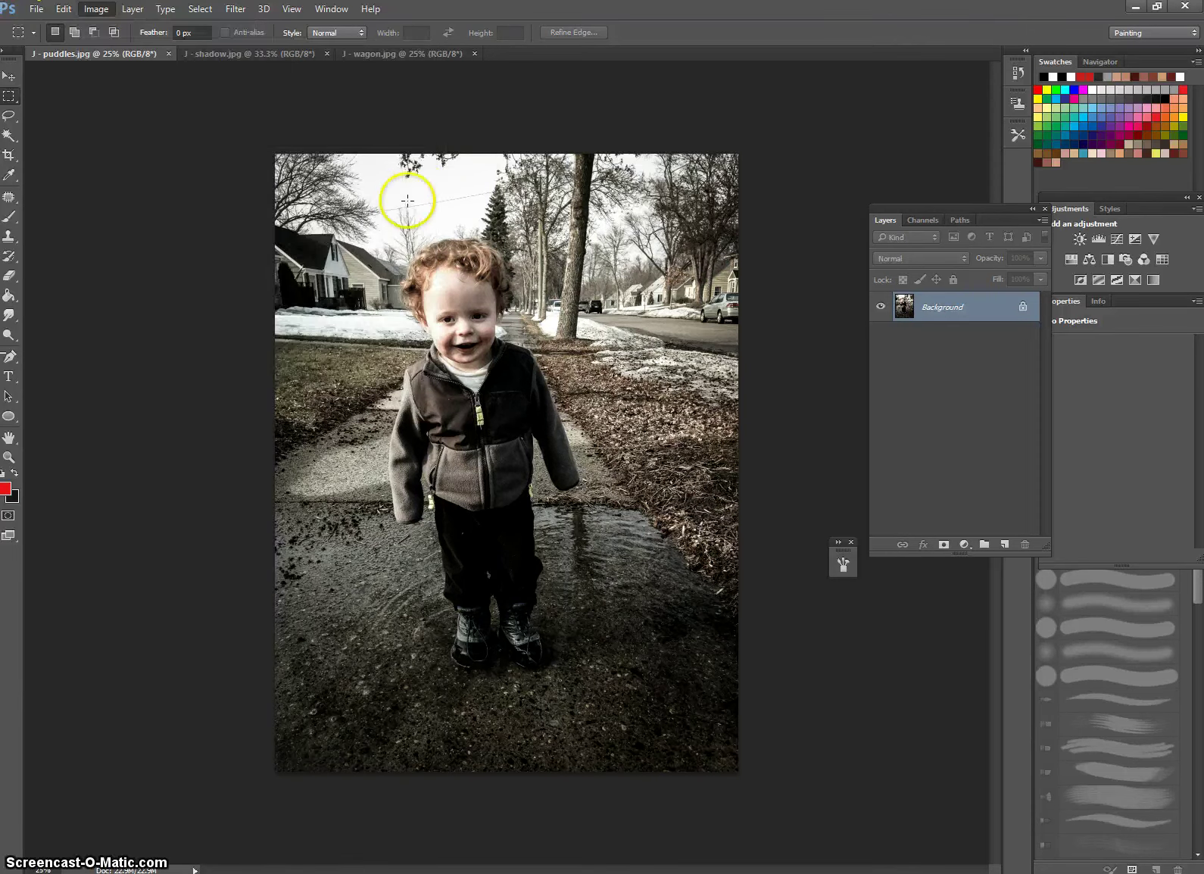
left_click(90, 11)
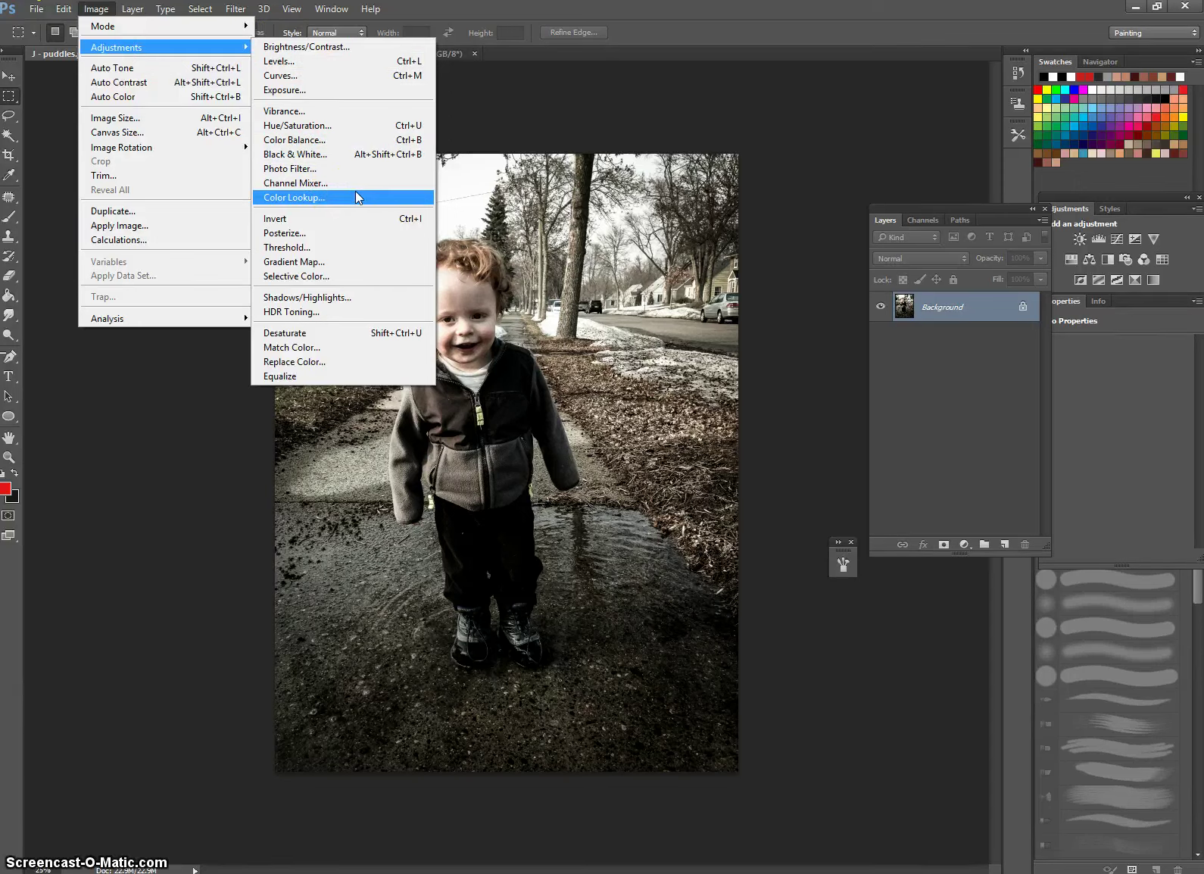
left_click(966, 329)
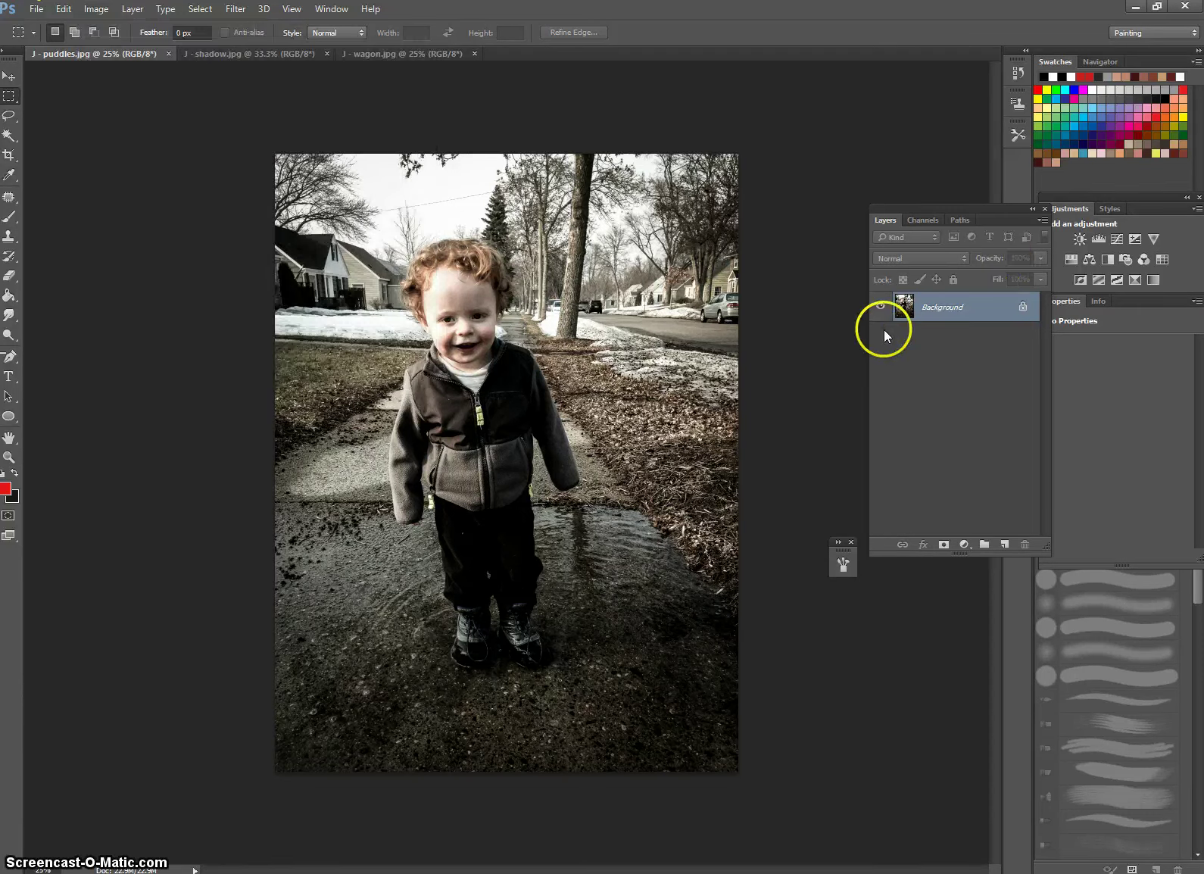
Duplicate the Background layer and keep the copy as the active layer
mouse_move(943, 312)
left_mouse_down()
mouse_move(967, 308)
mouse_move(967, 531)
mouse_move(1004, 543)
left_mouse_up()
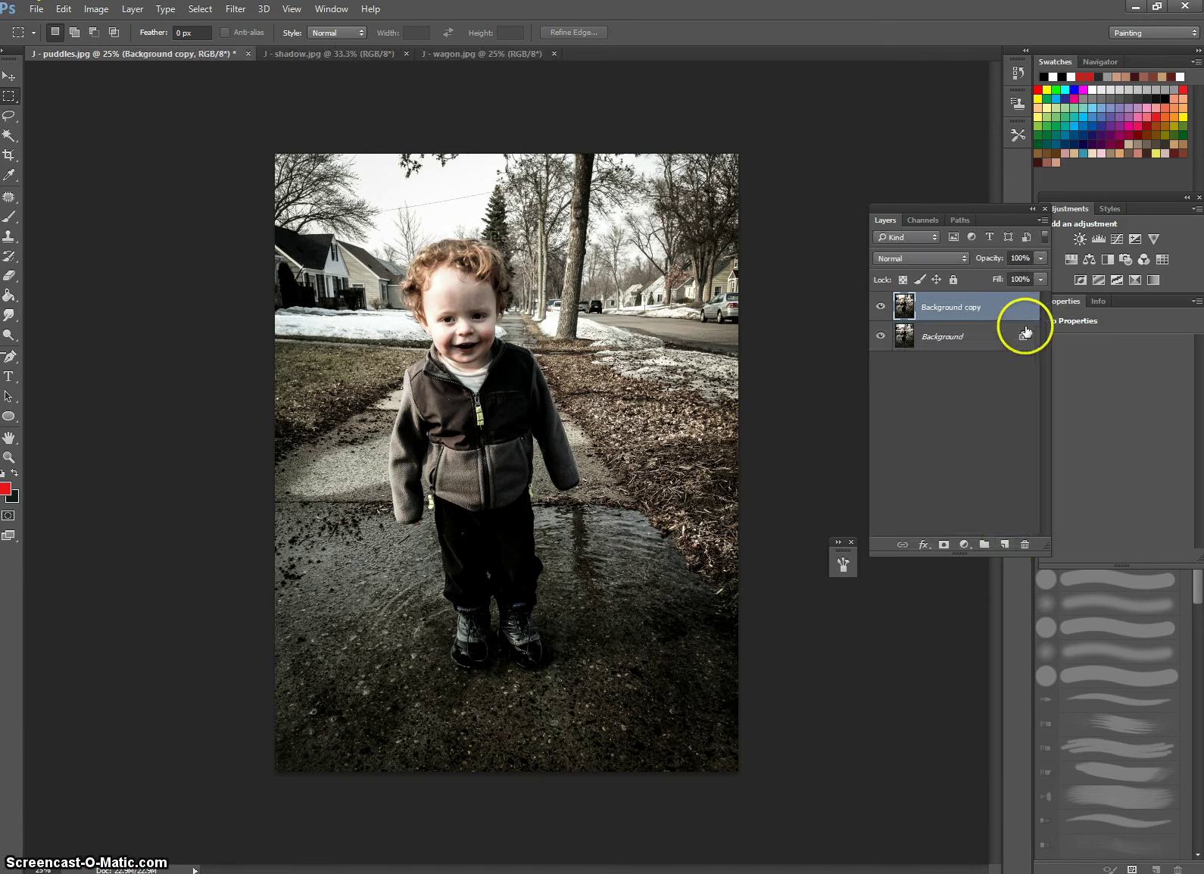
left_click(1003, 353)
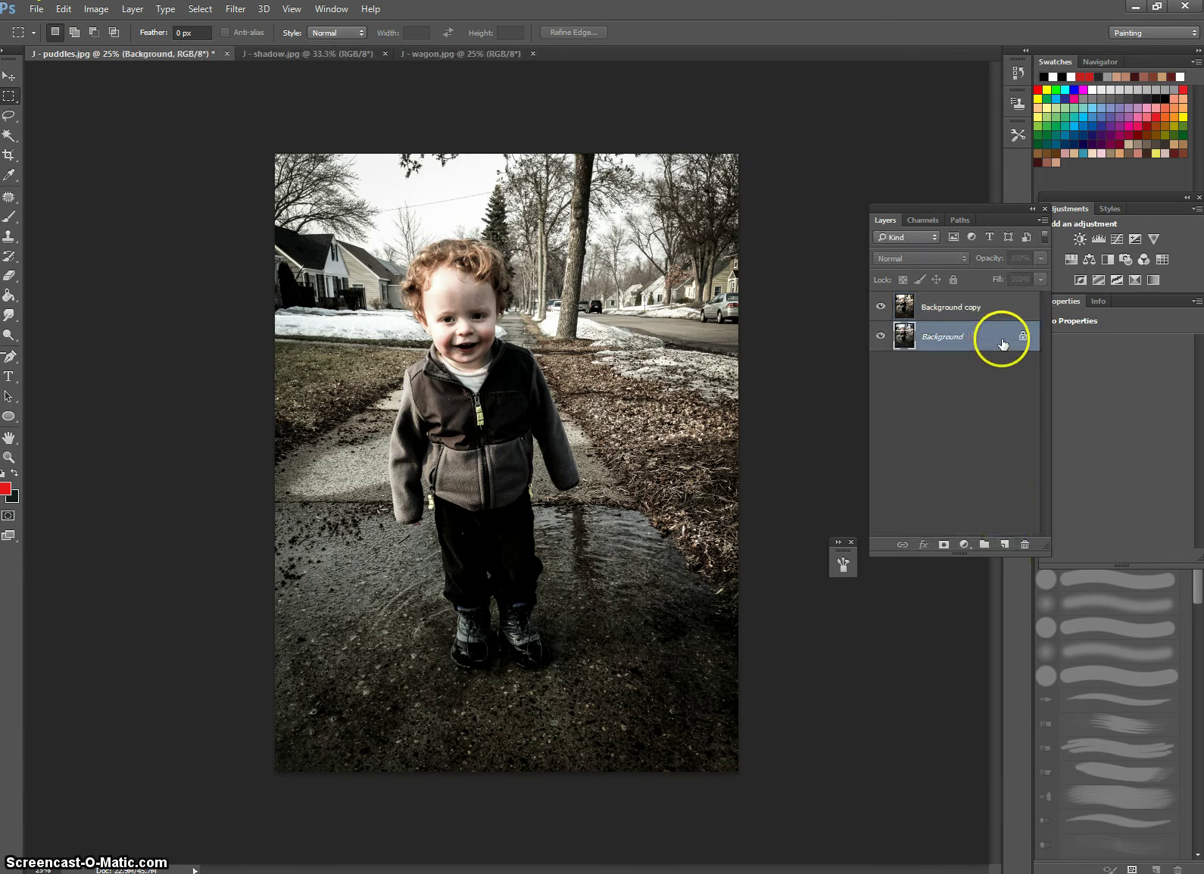
left_click(956, 305)
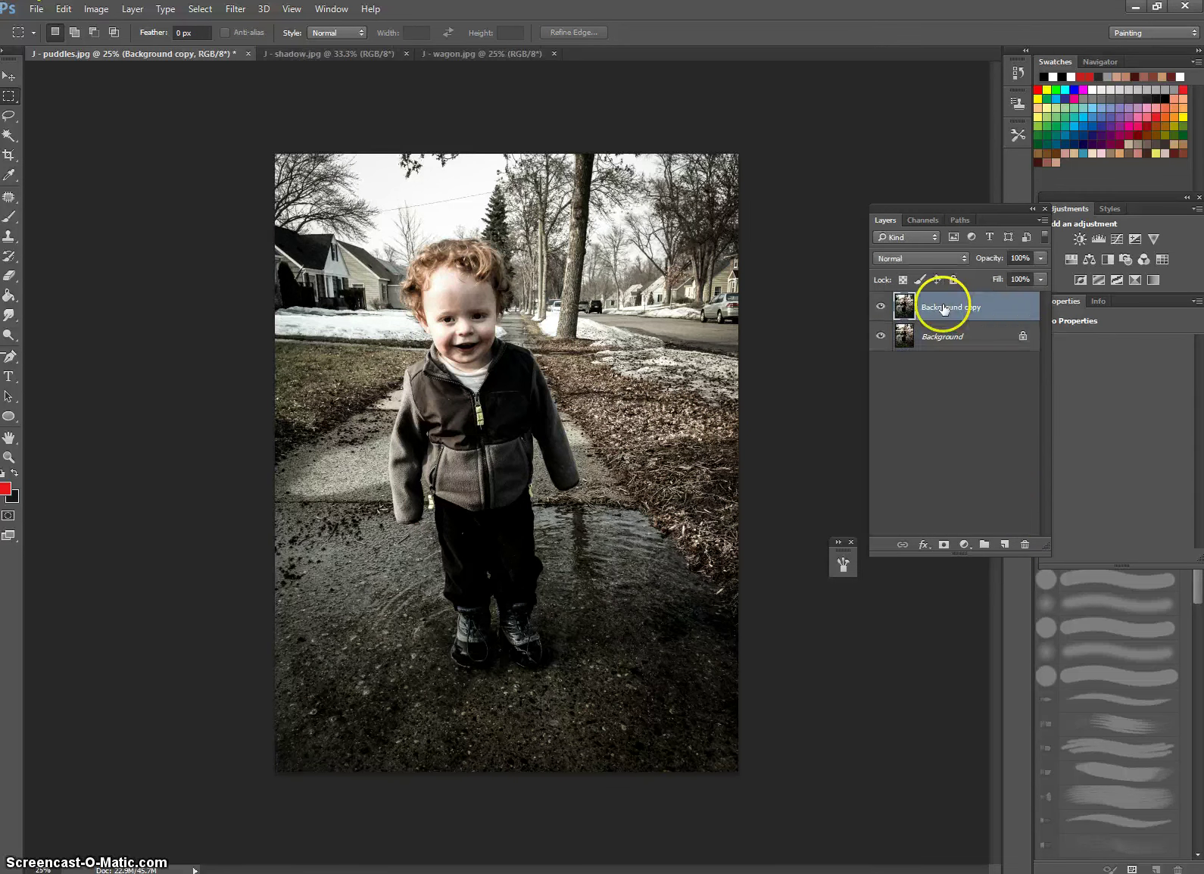
left_click(1008, 312)
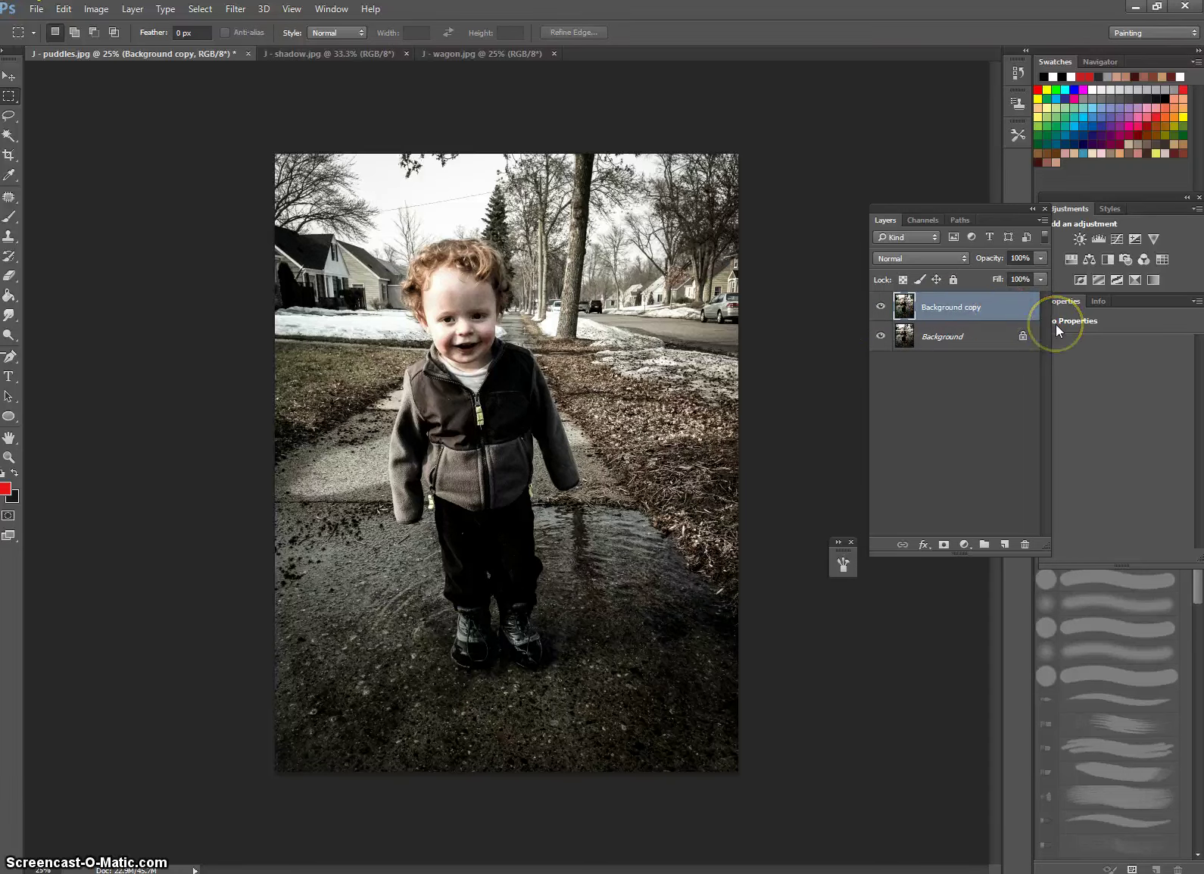
left_click(1010, 308)
Hide and show the Background copy layer to compare it with the original
left_click(880, 307)
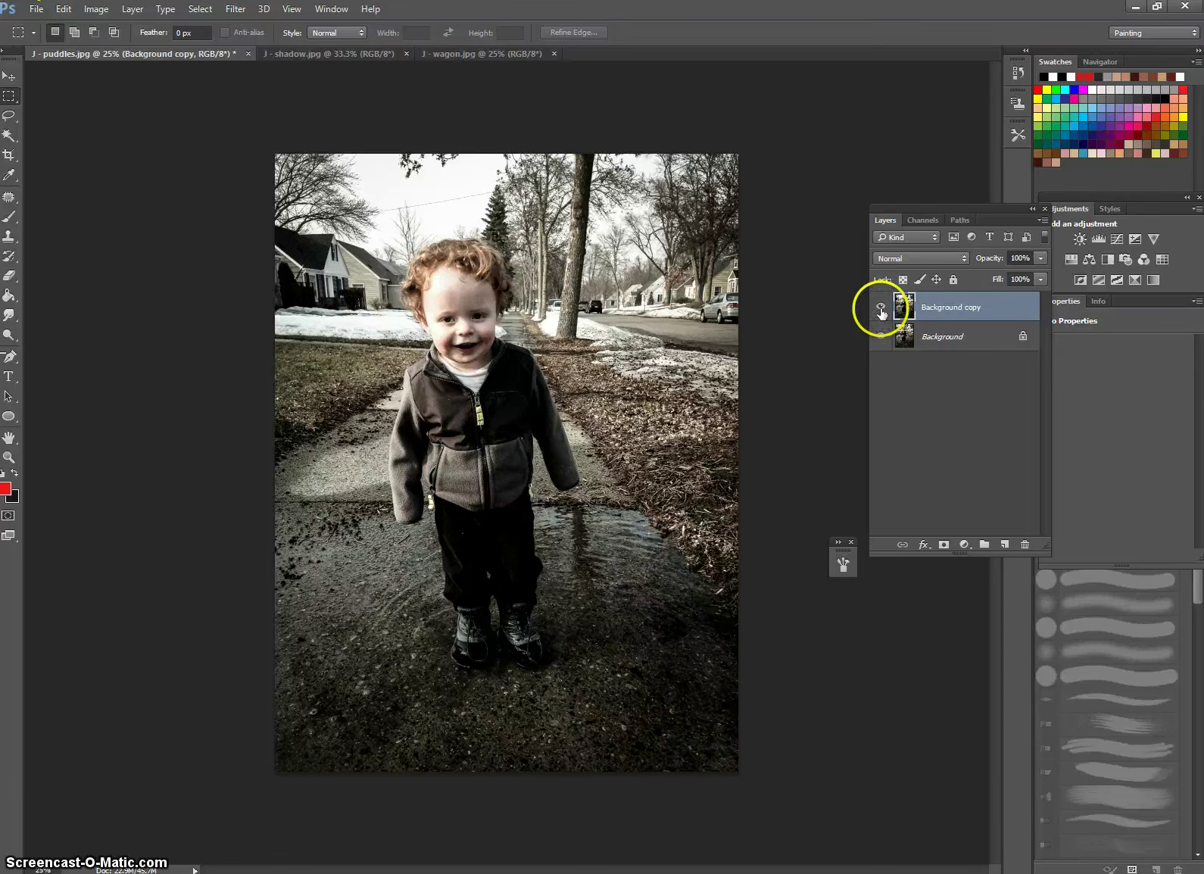
left_click(881, 308)
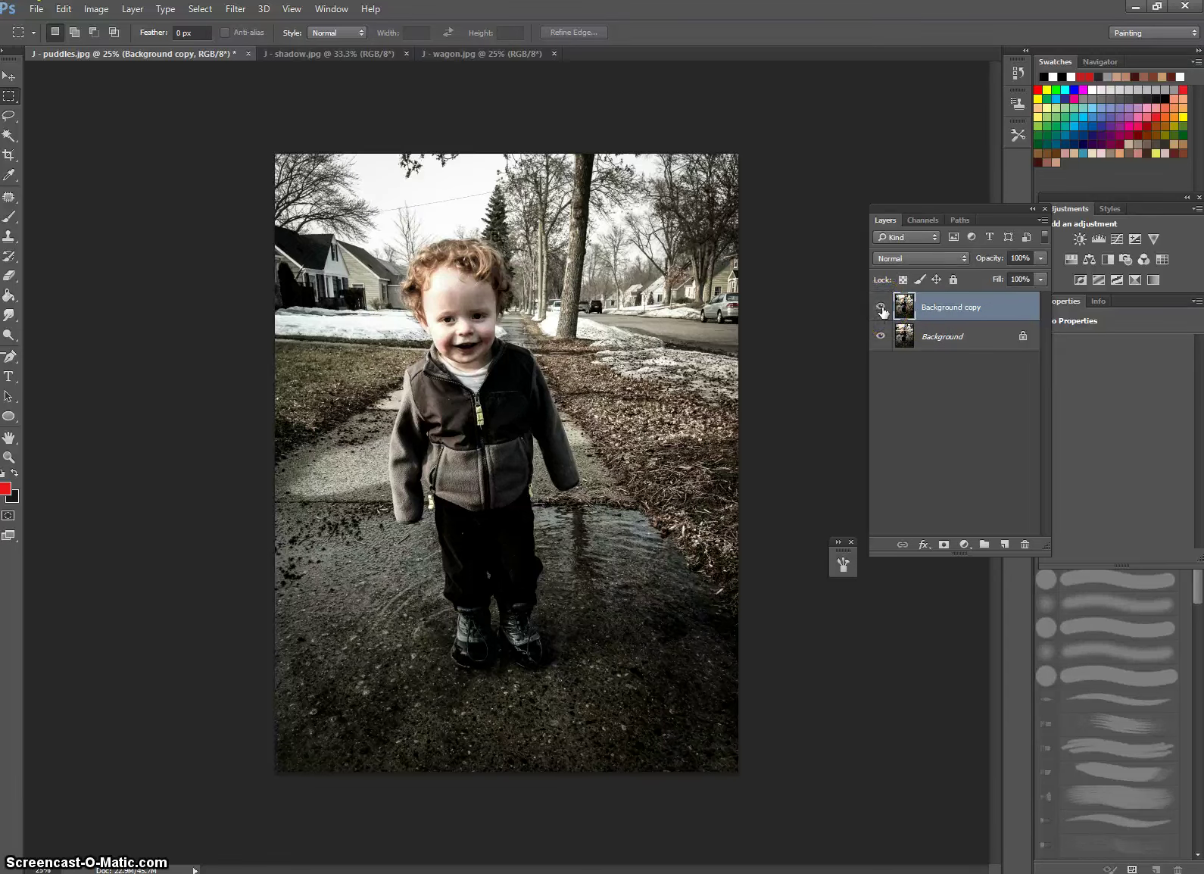
left_click(881, 309)
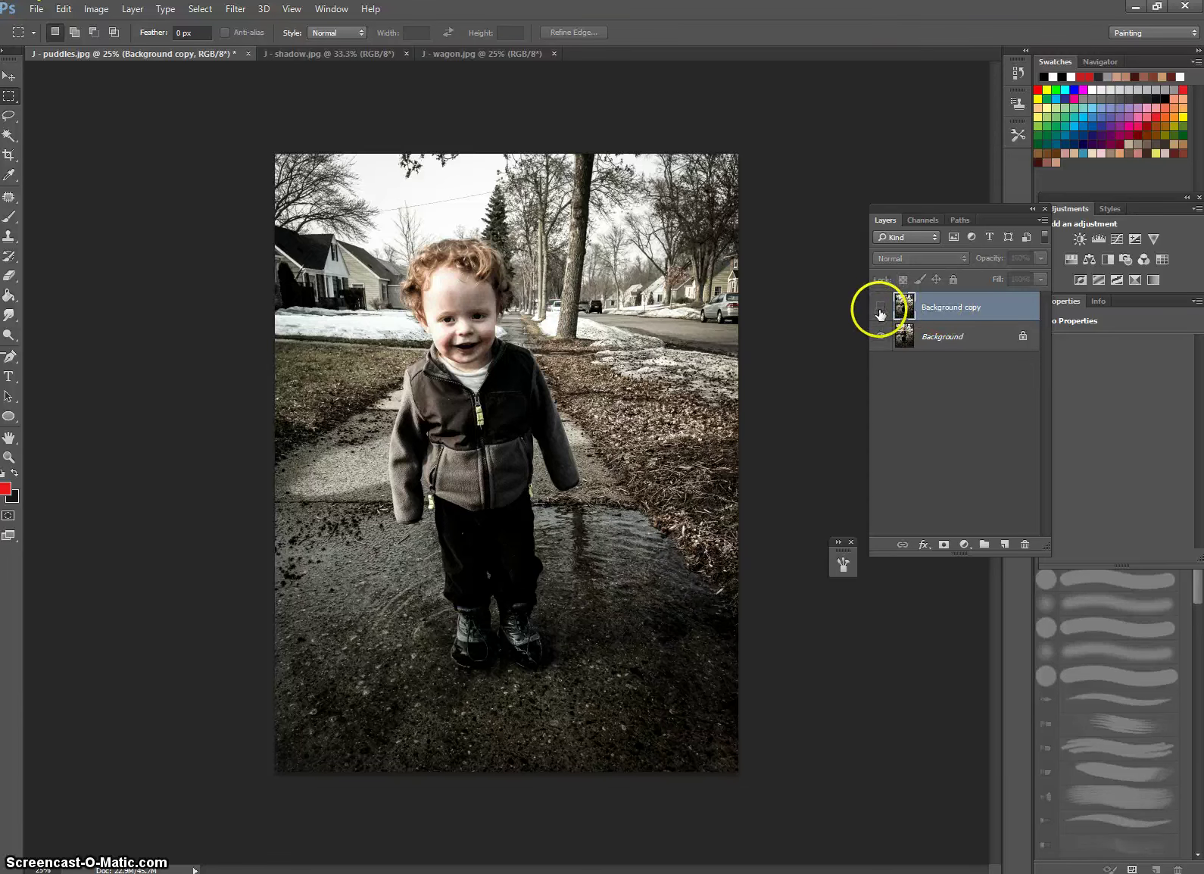
left_click(881, 308)
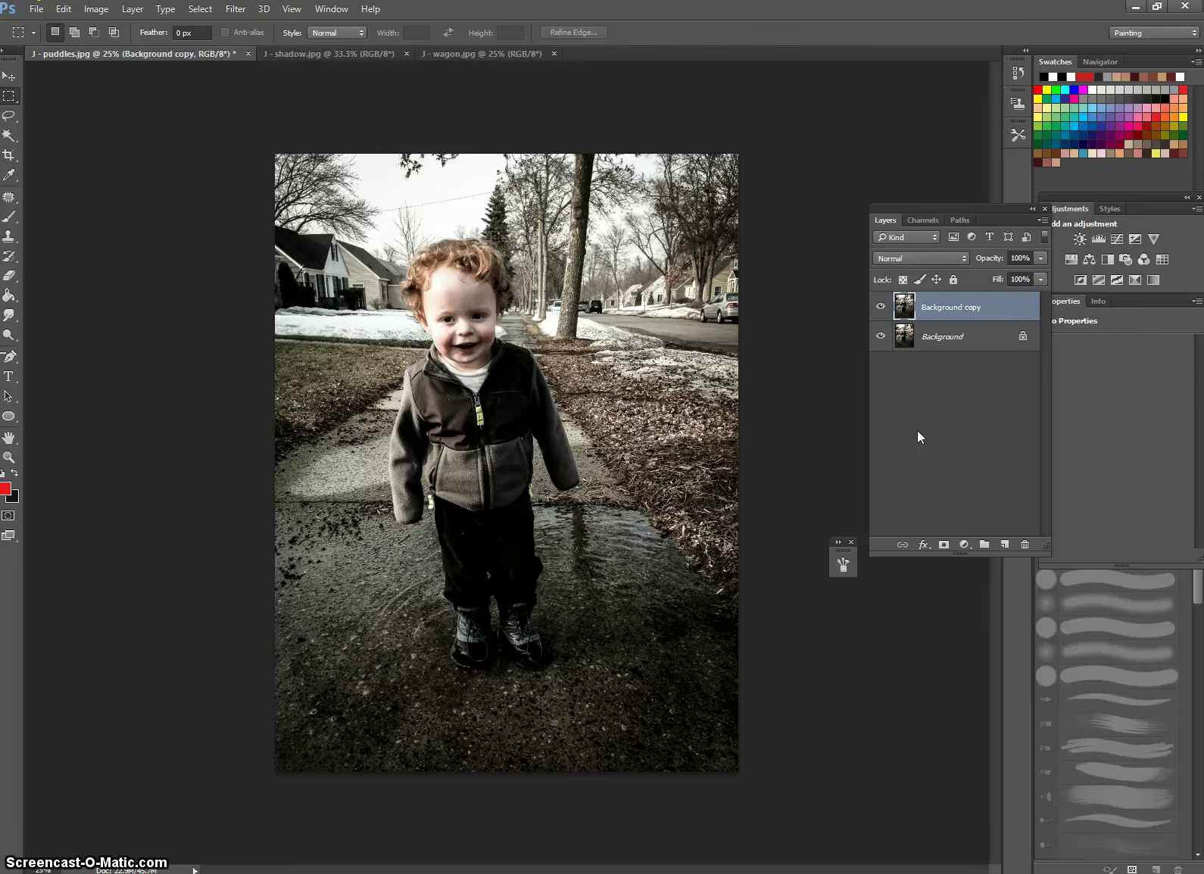
left_click(881, 307)
left_click(880, 306)
Move the Layers panel clear of the Adjustments panel and check that Adjustments is enabled in the list of open panels
left_click_drag(954, 214, 891, 177)
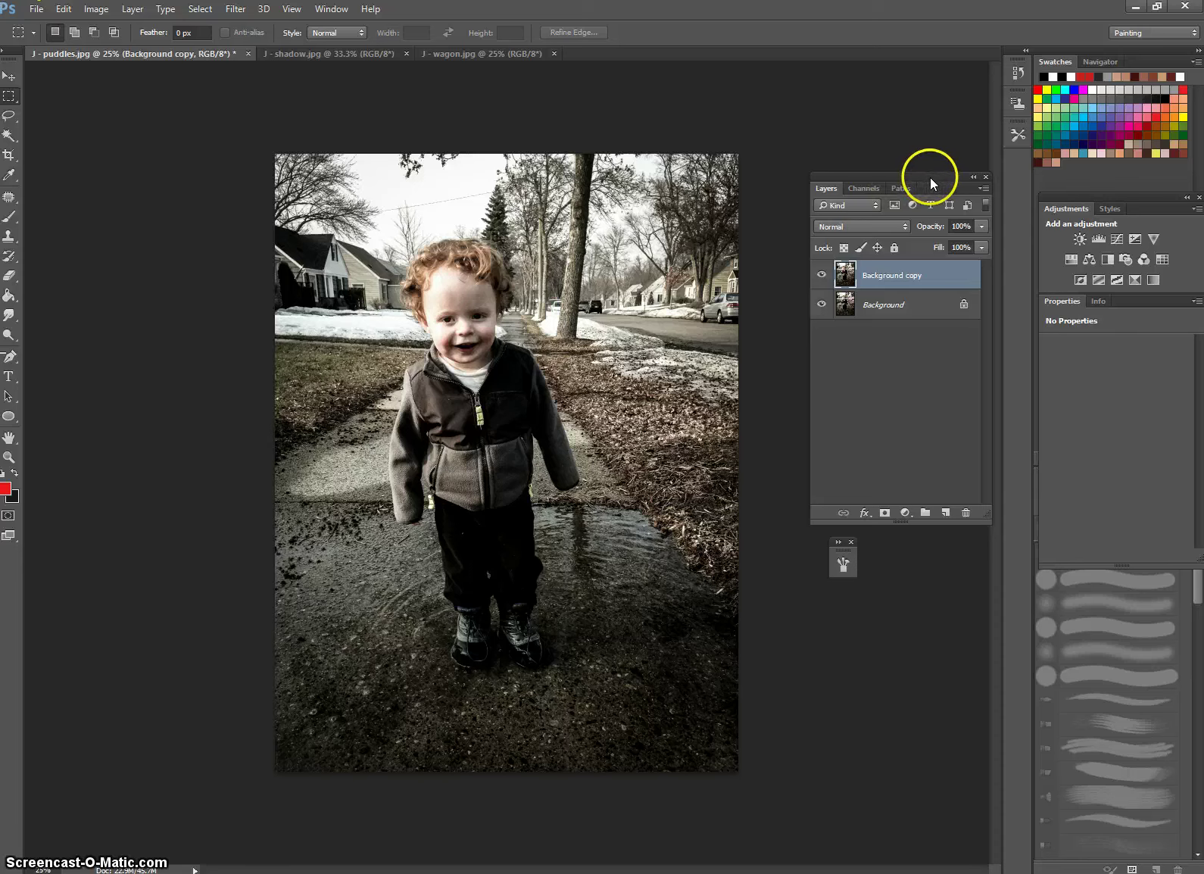
left_click_drag(932, 178, 917, 116)
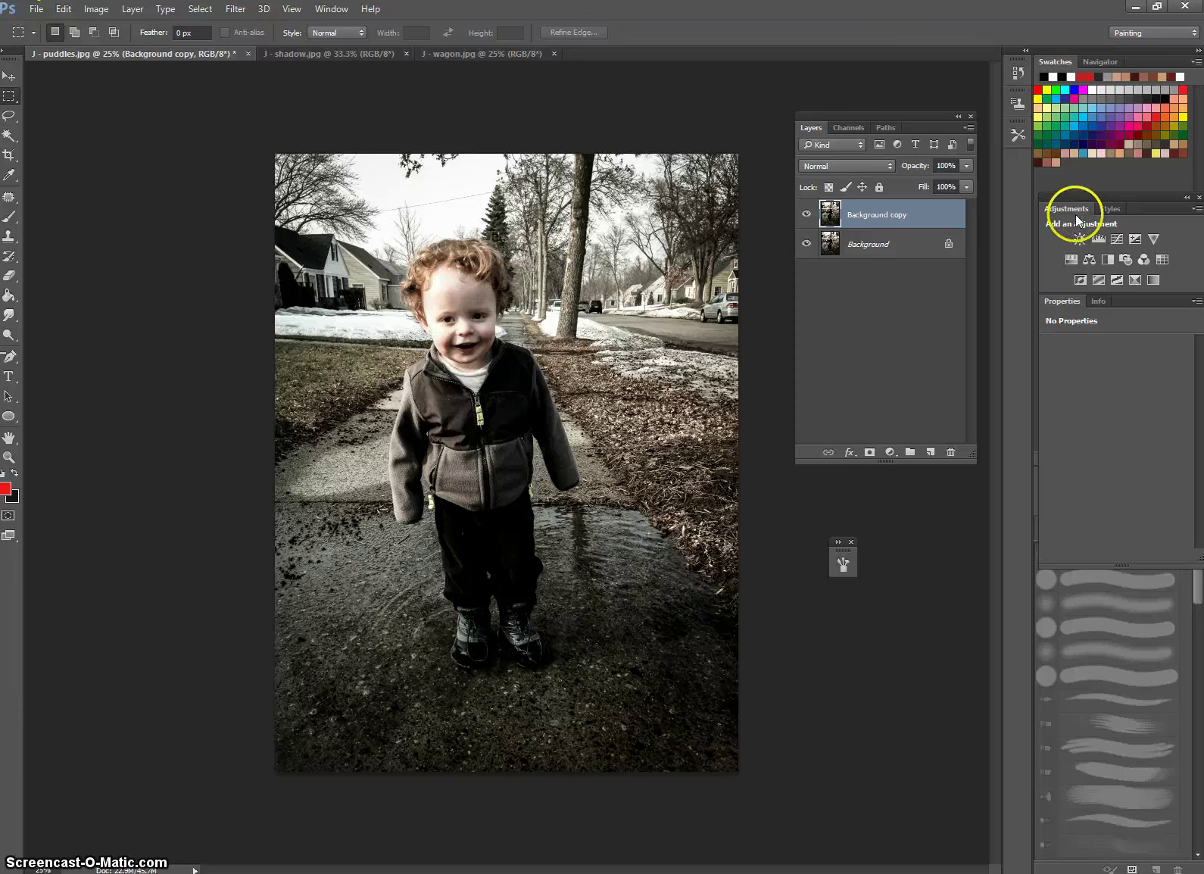
left_click(331, 9)
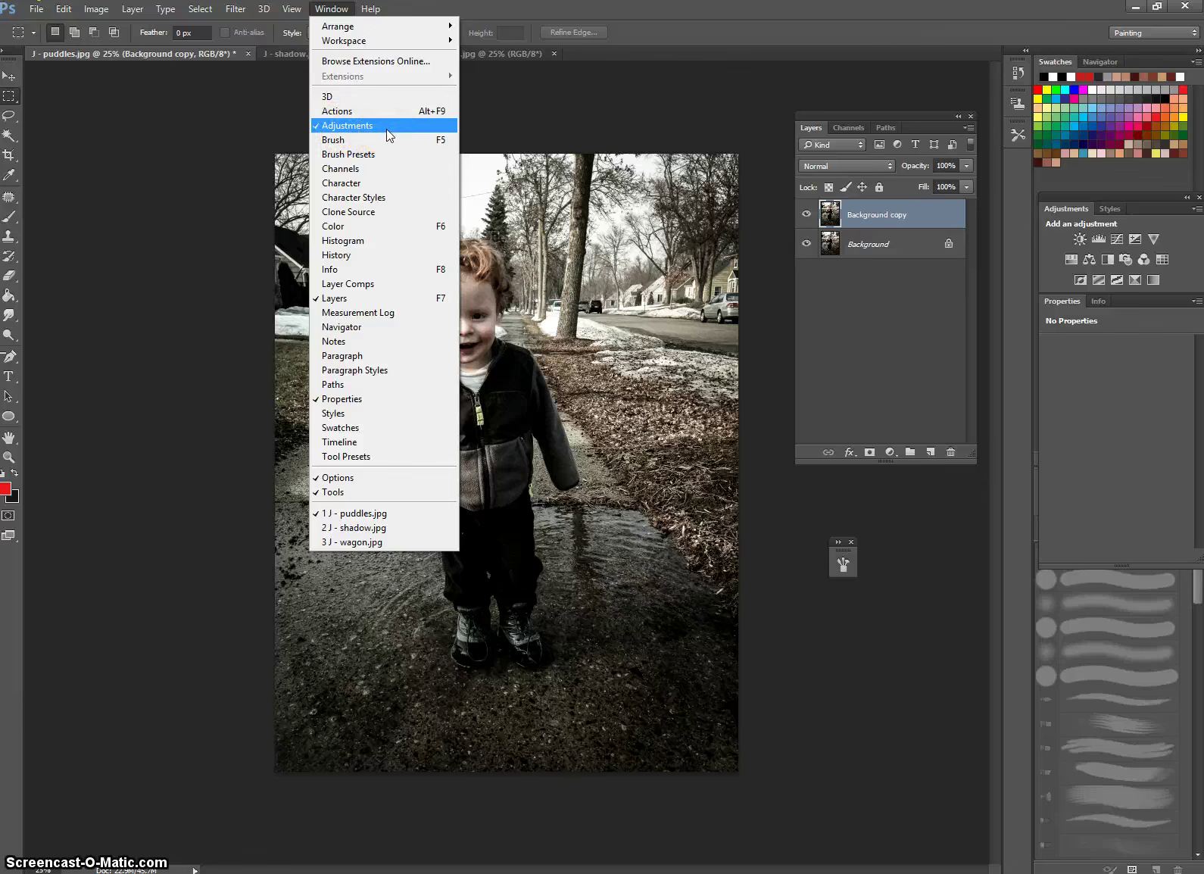
left_click(1190, 255)
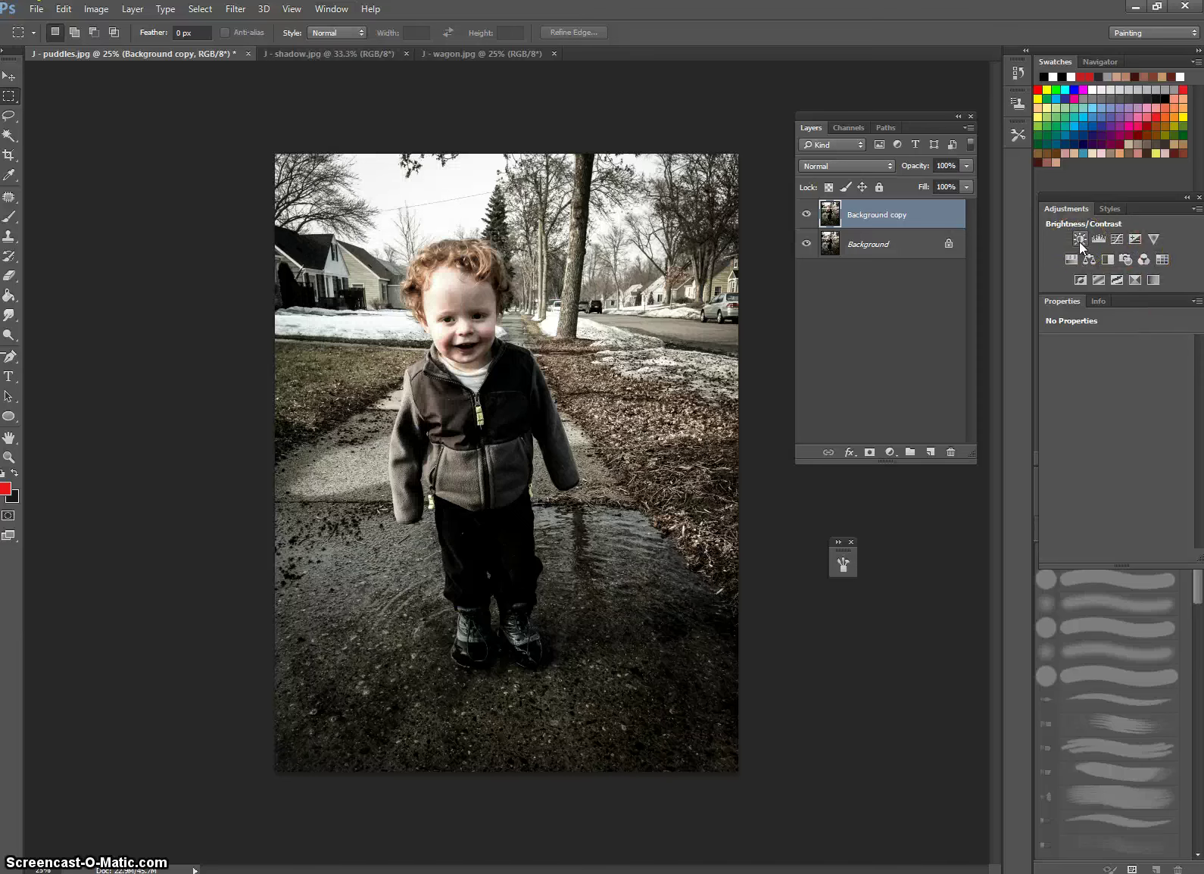
left_click(94, 10)
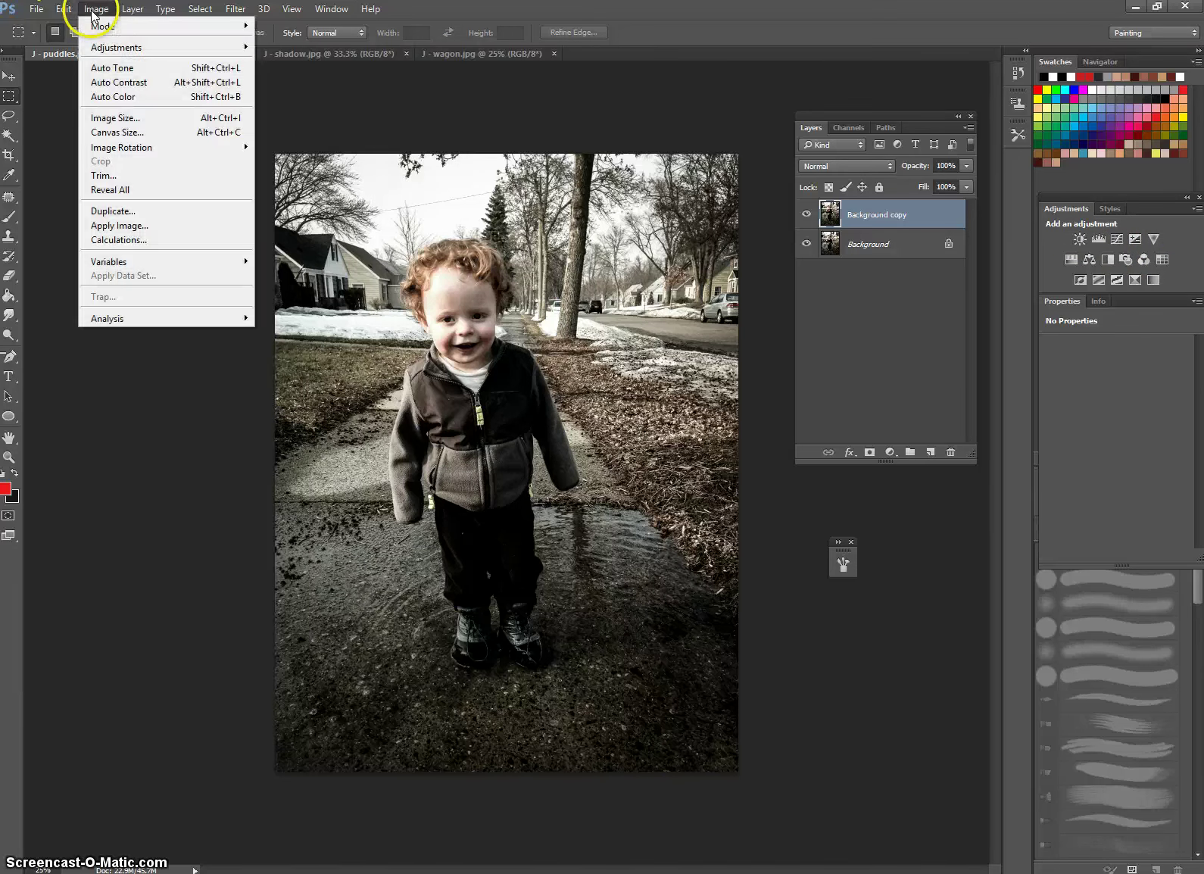
mouse_move(113, 47)
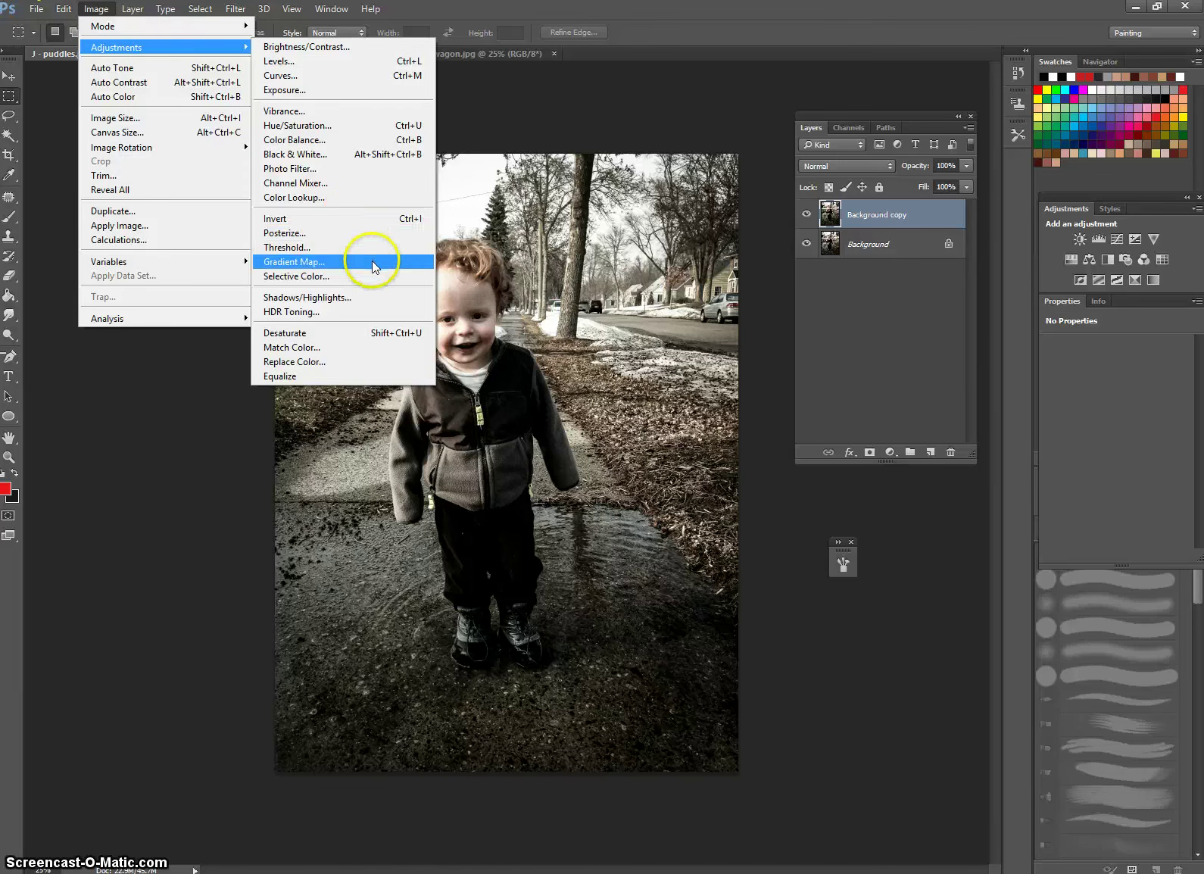
left_click(890, 271)
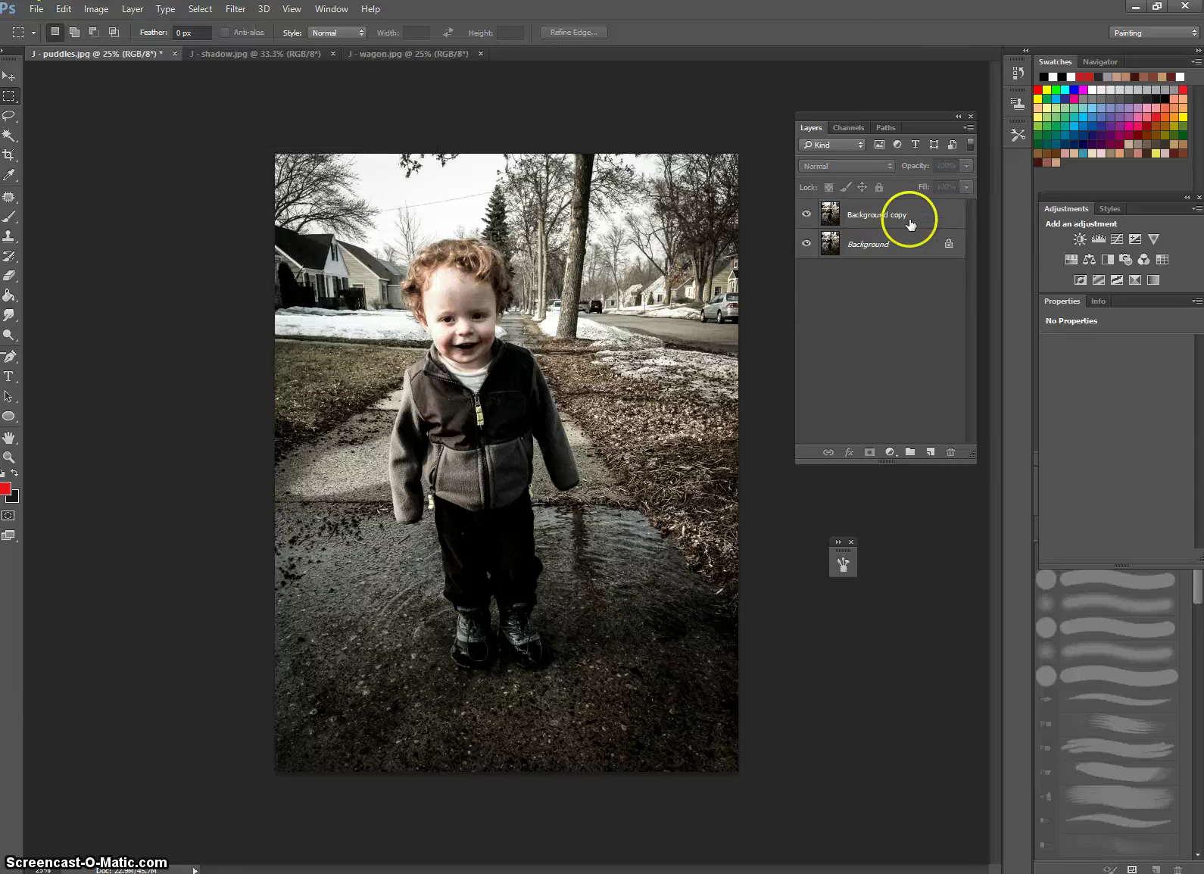
Select the Background copy layer and add a Brightness/Contrast adjustment layer above it
left_click_drag(912, 215, 950, 451)
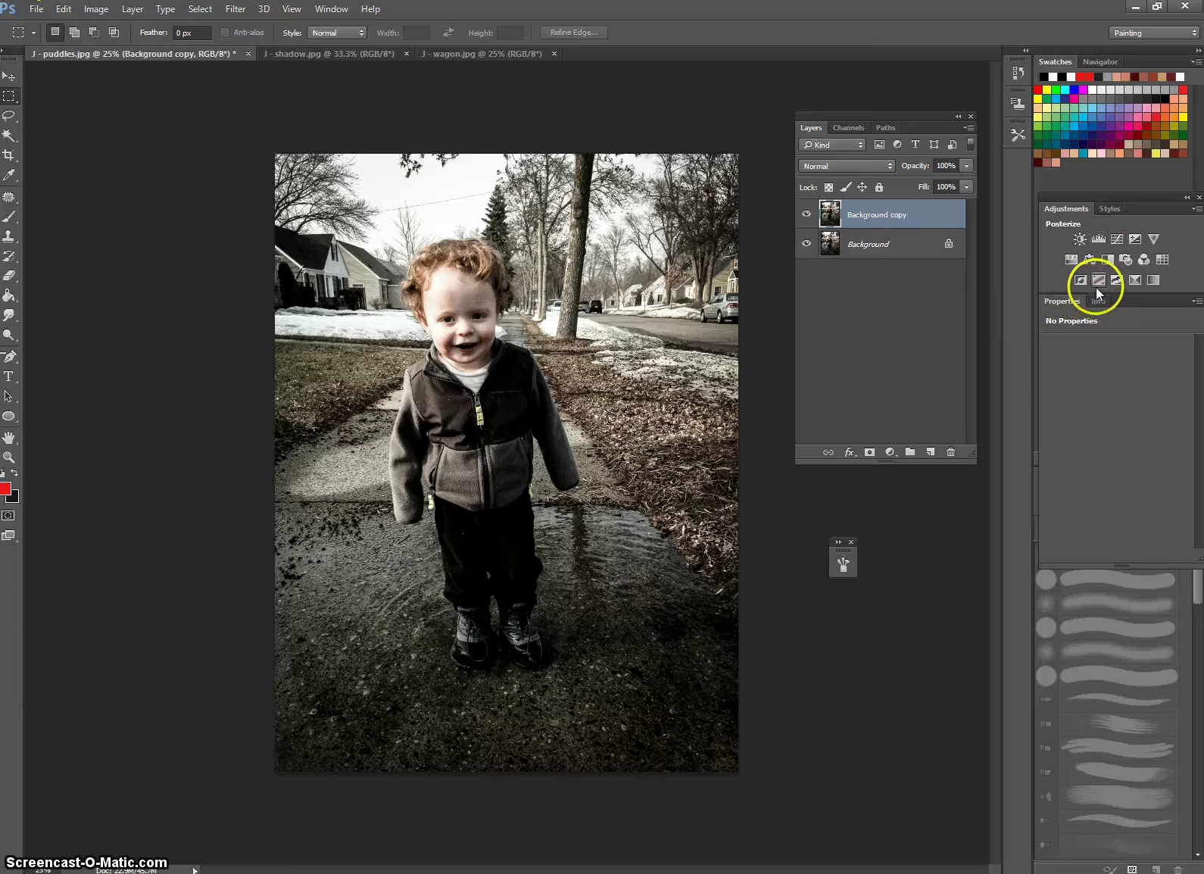
left_click(1080, 240)
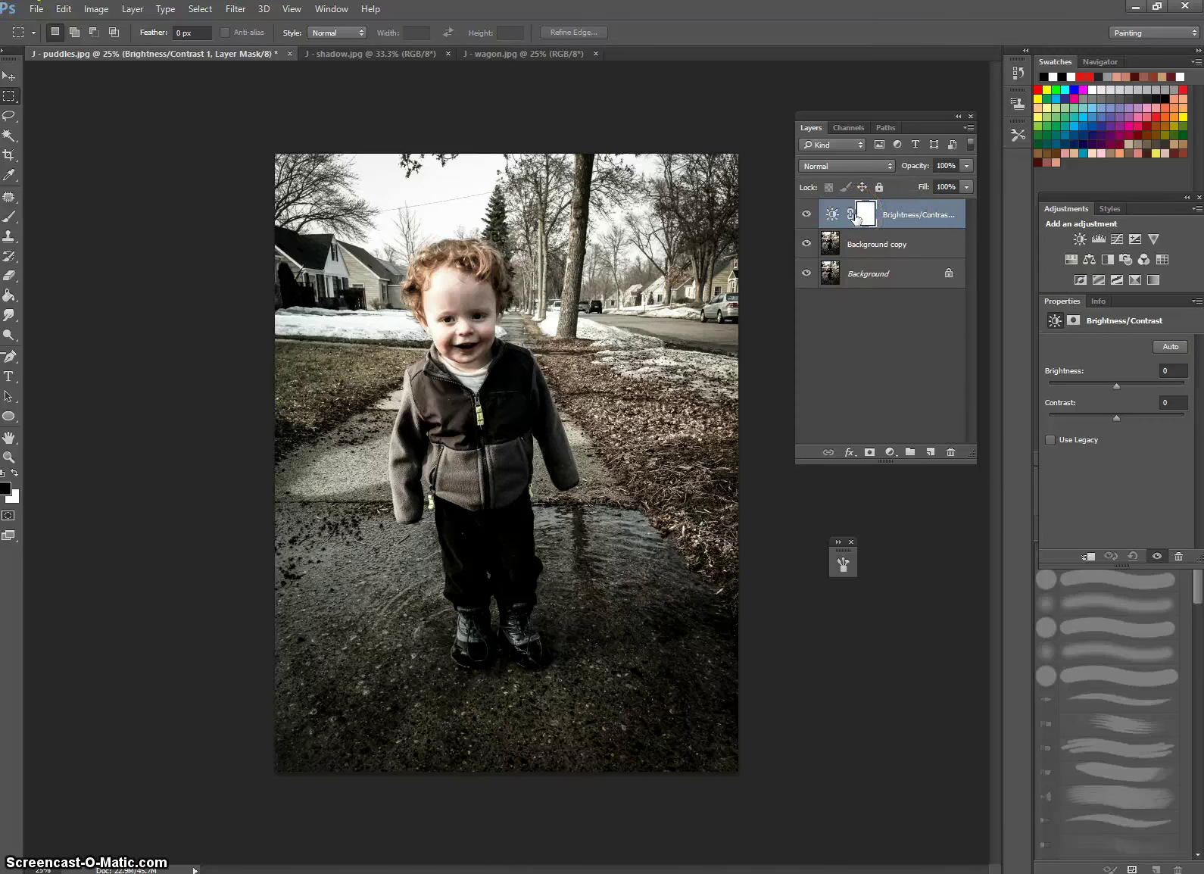
left_click(951, 308)
Set the adjustment layer's brightness to 5 and contrast to -24, and select its layer mask
mouse_move(1117, 385)
left_mouse_down()
mouse_move(1067, 396)
mouse_move(1099, 391)
left_mouse_up()
mouse_move(1115, 391)
left_mouse_down()
mouse_move(1199, 390)
mouse_move(1116, 394)
mouse_move(1117, 419)
left_mouse_up()
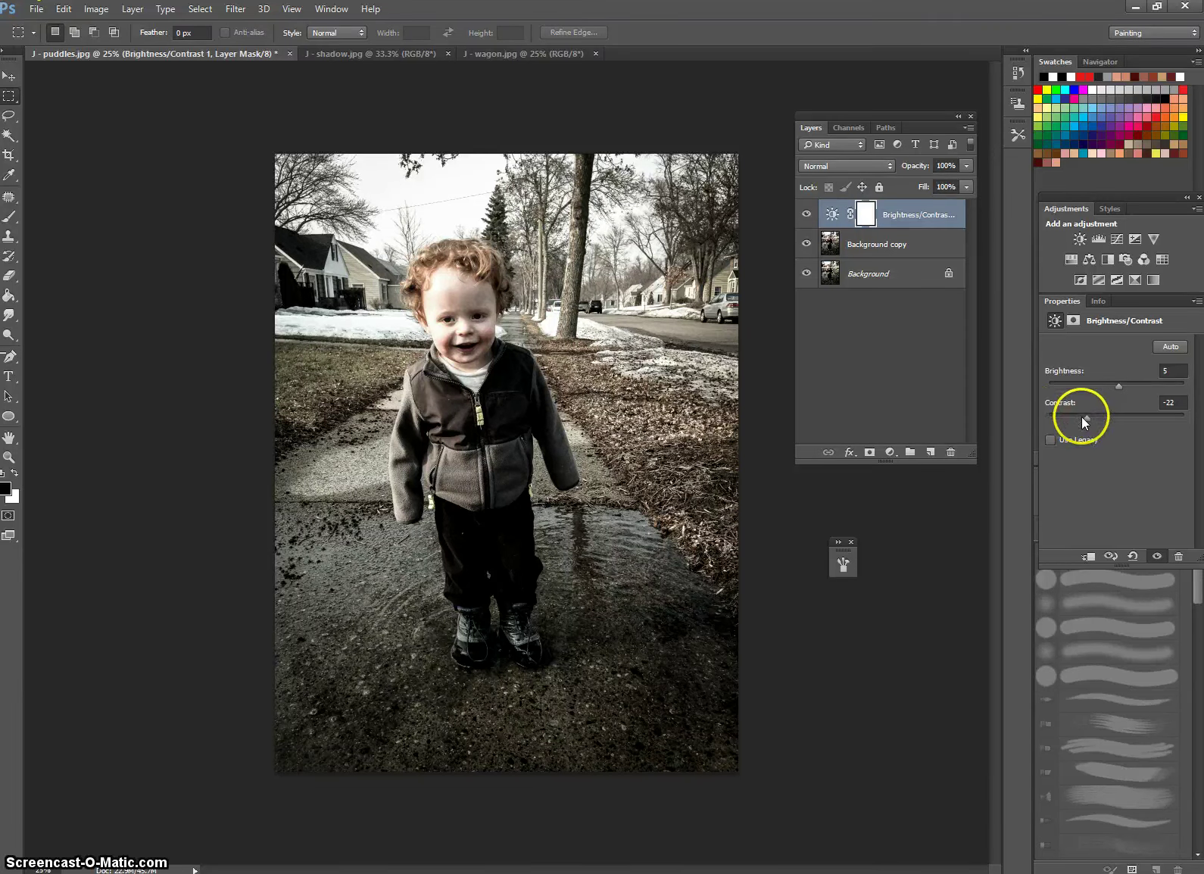
left_click_drag(1077, 417, 1084, 416)
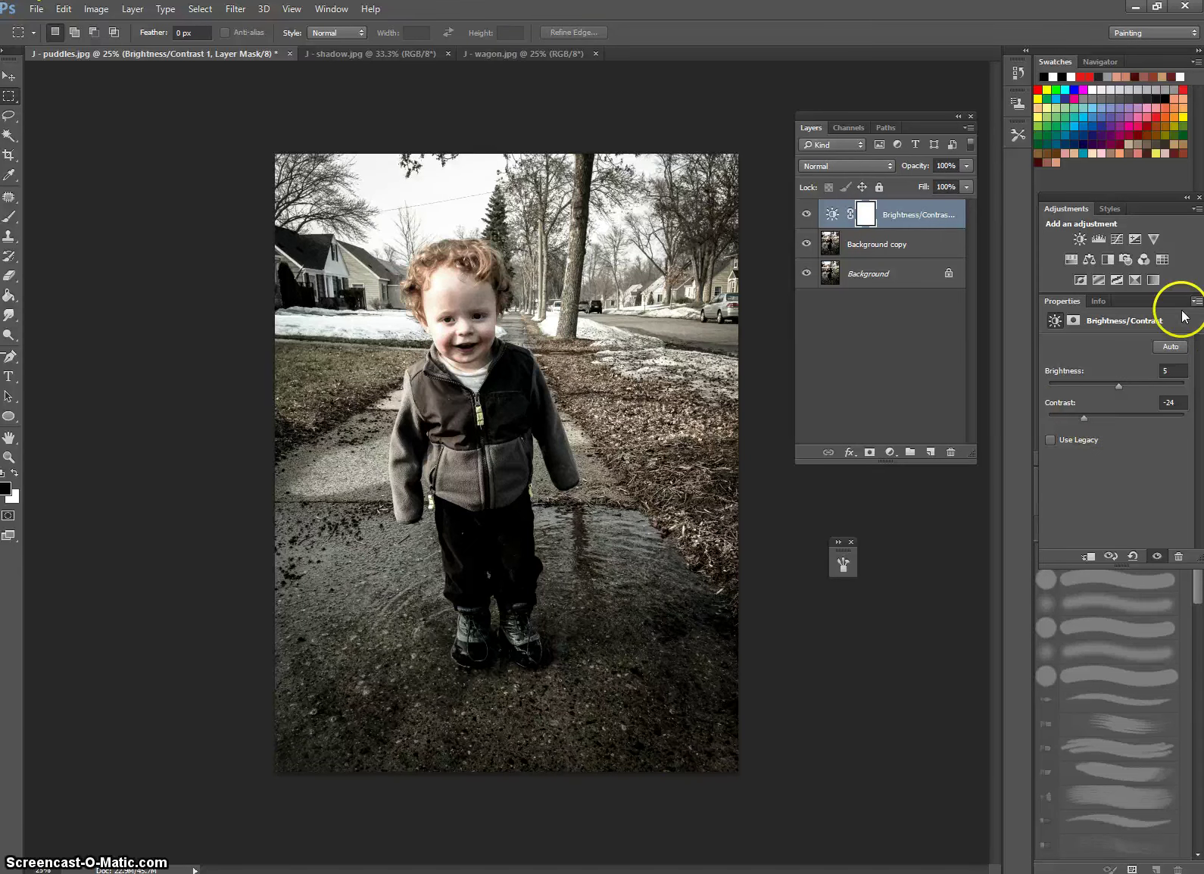
left_click(866, 215)
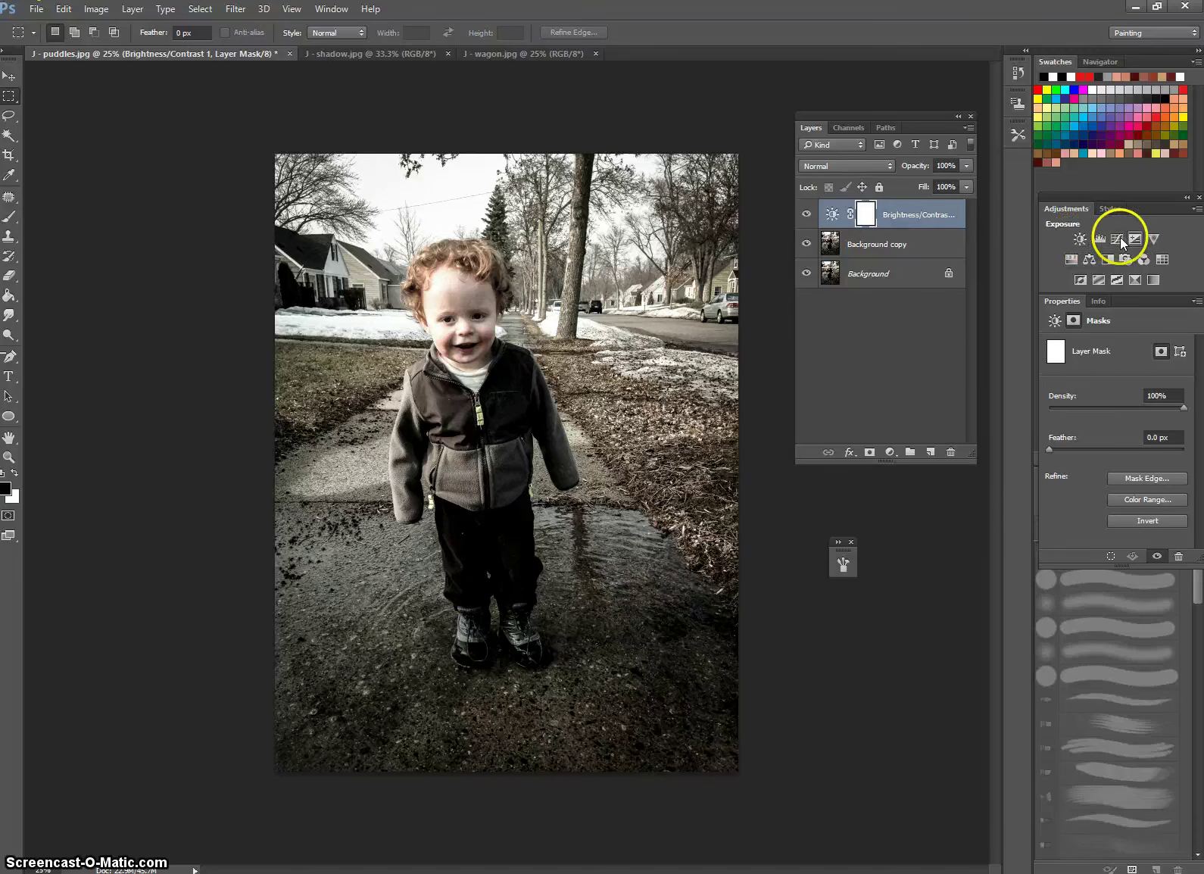
Add a Levels adjustment layer above Brightness/Contrast and raise its shadow input level to 3
left_click(1095, 241)
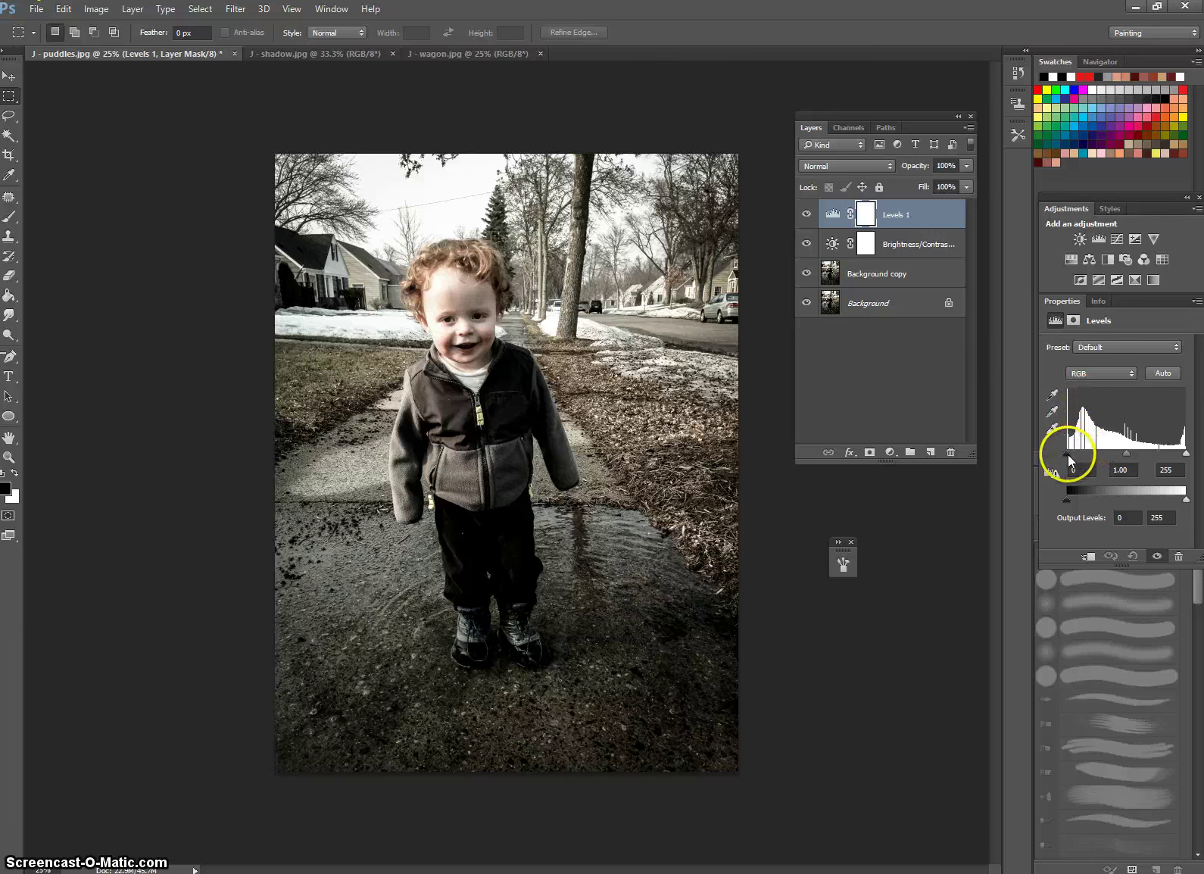
left_click(1068, 454)
left_click_drag(1127, 456, 1126, 455)
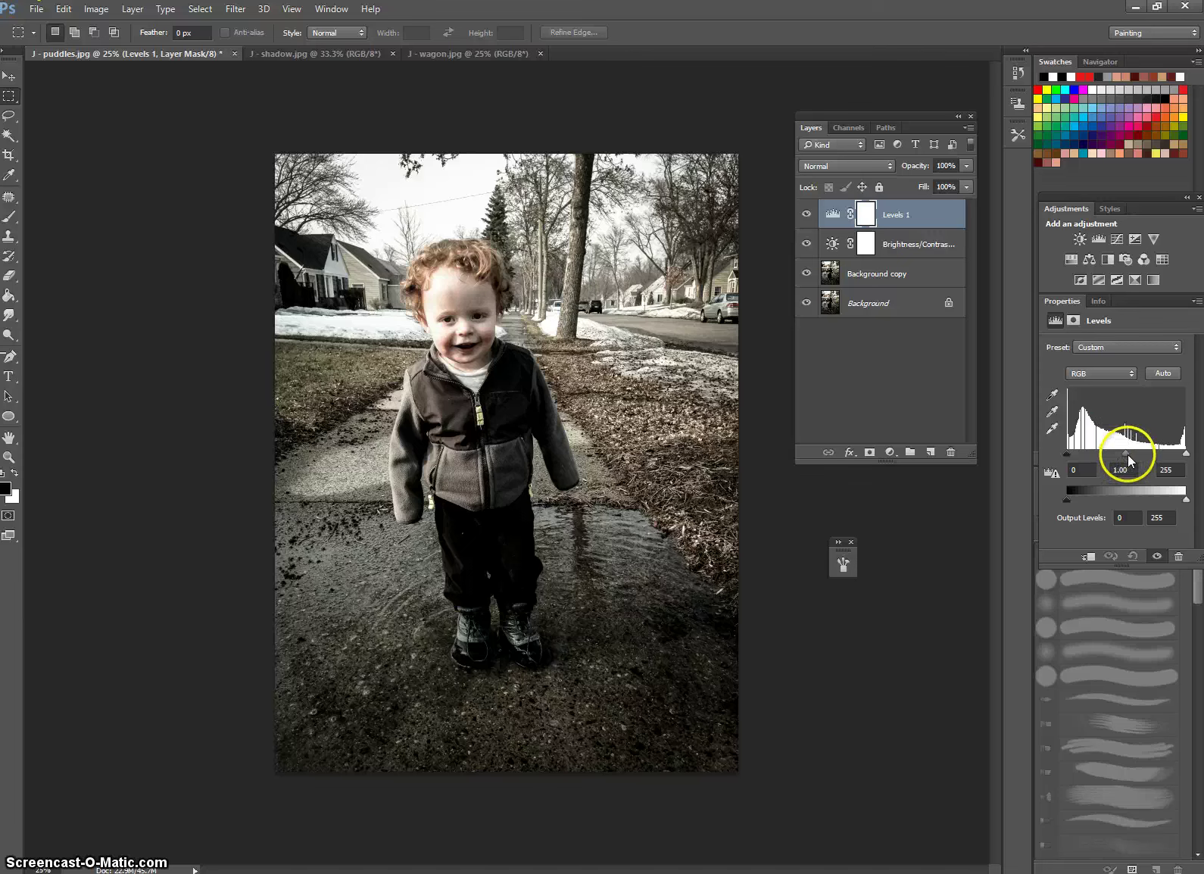
mouse_move(1185, 458)
left_mouse_down()
mouse_move(1173, 452)
mouse_move(1185, 453)
left_mouse_up()
left_click_drag(1068, 453, 1068, 453)
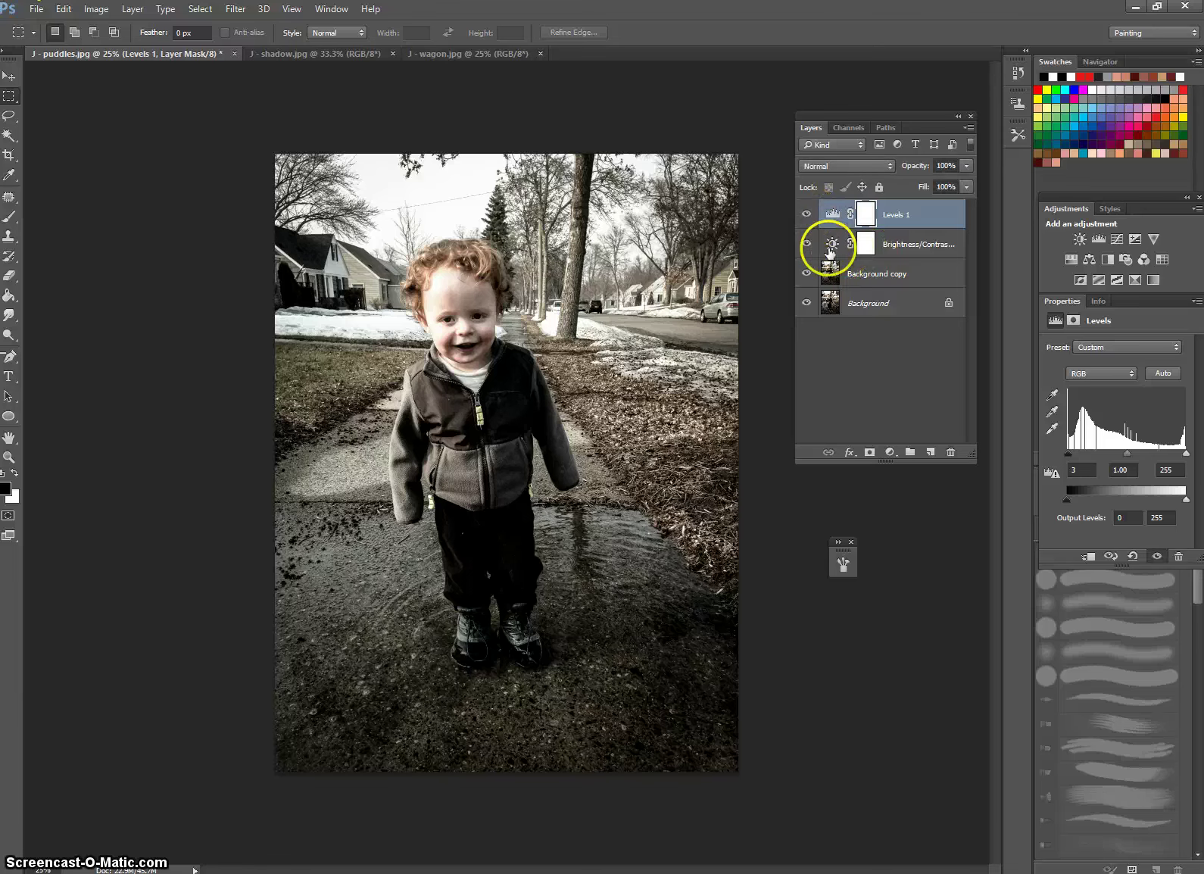
Hide and show the Levels 1 layer to compare its effect, and delete that layer
left_click(806, 216)
left_click(806, 216)
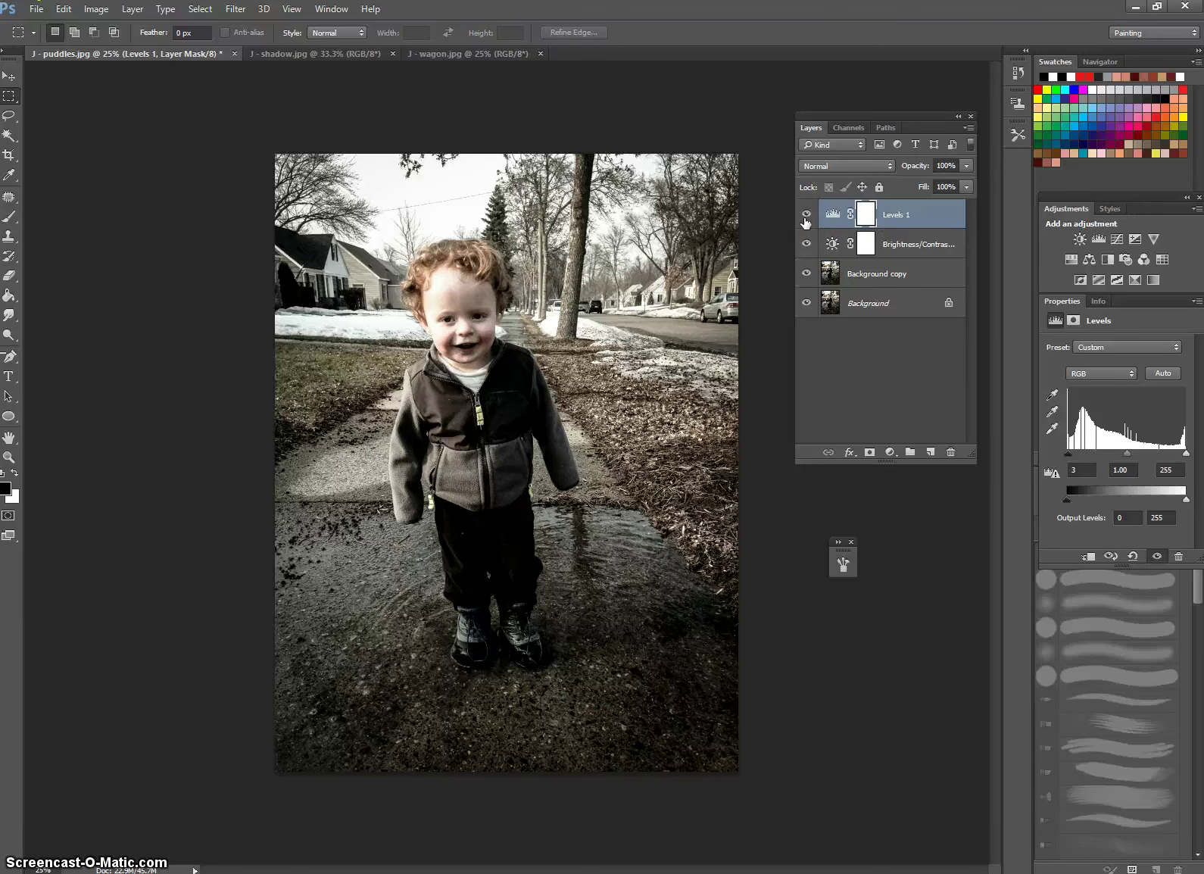
left_click_drag(854, 212, 937, 221)
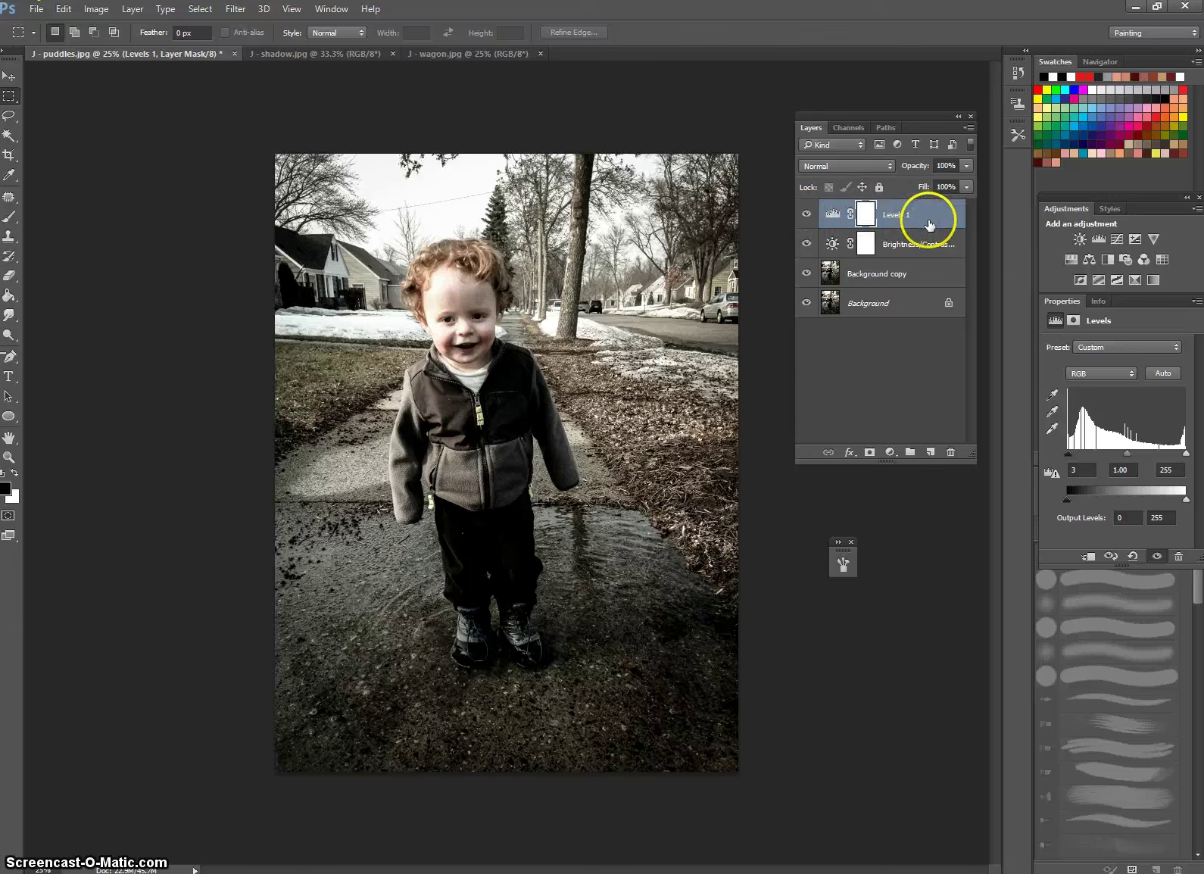
left_click(807, 212)
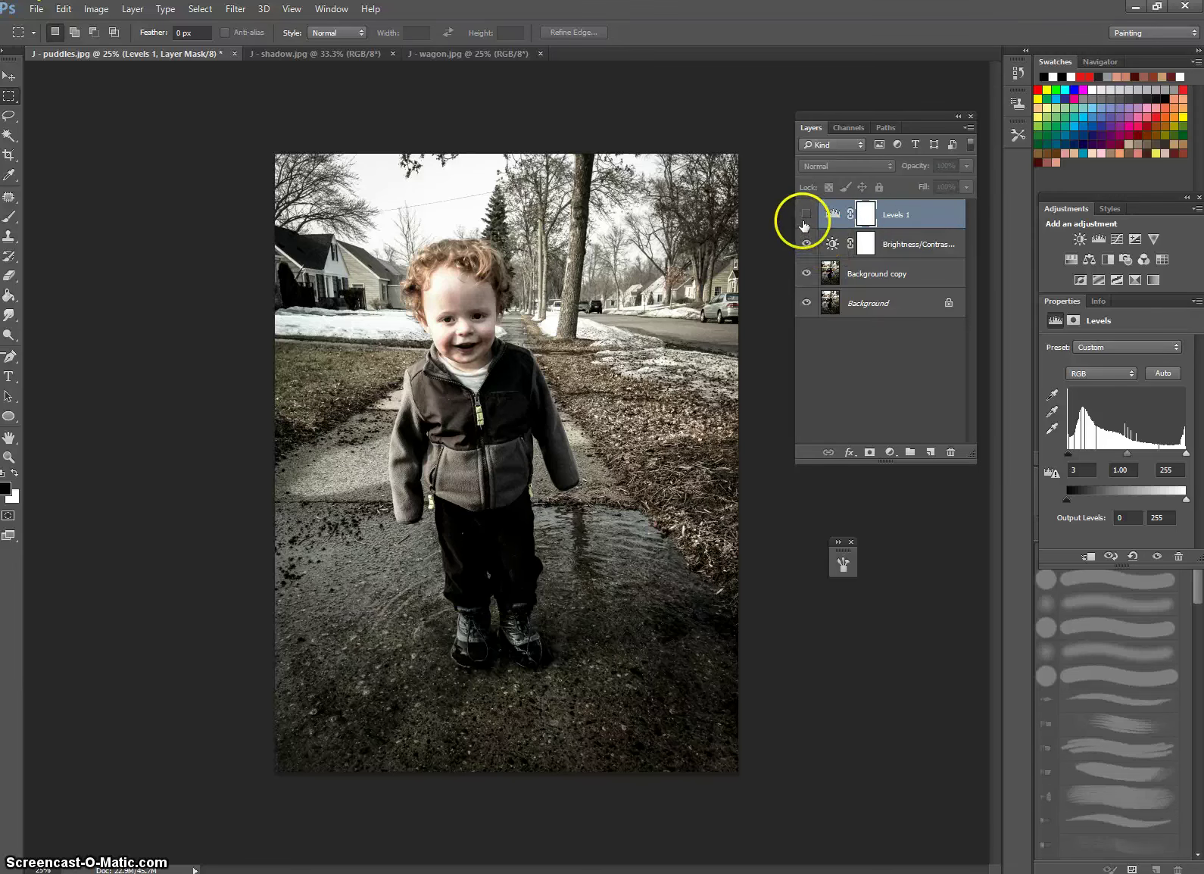
left_click(806, 214)
left_click_drag(906, 216, 952, 455)
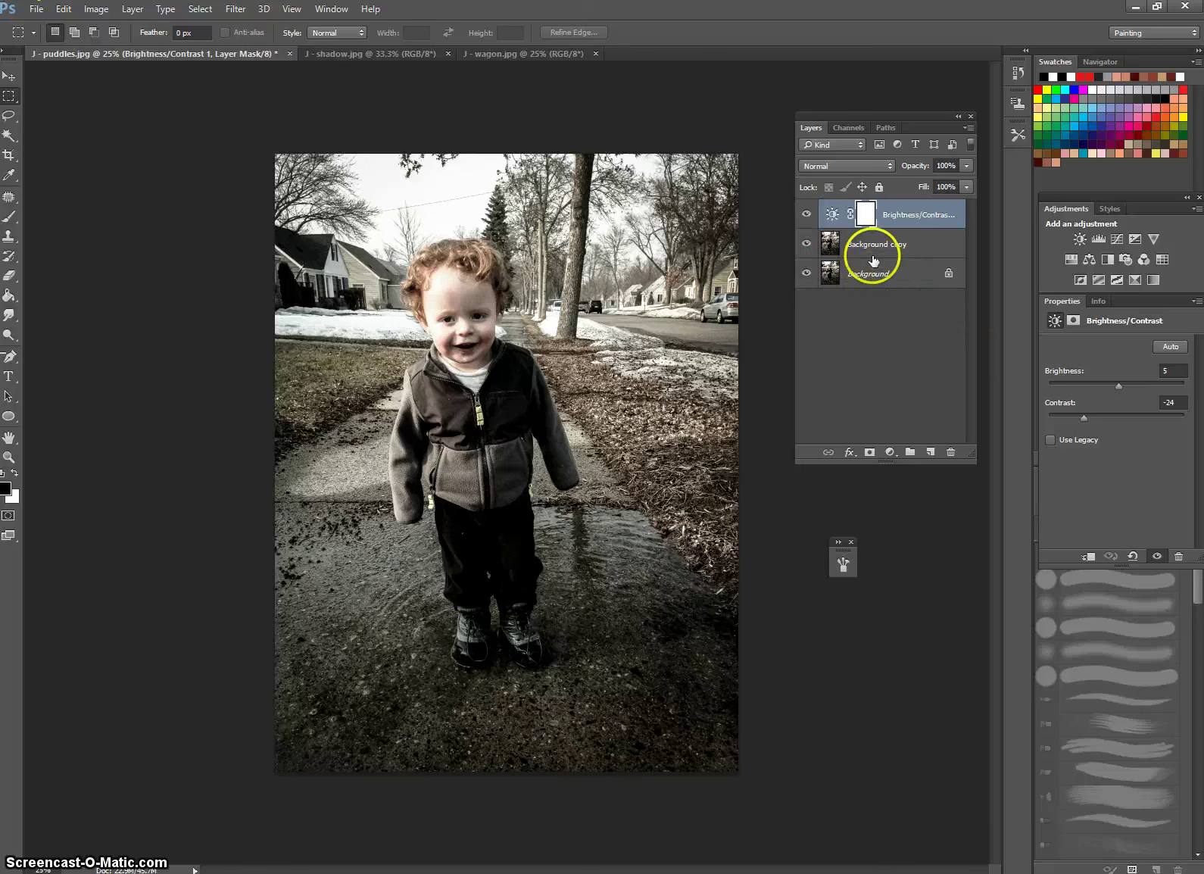
Add a Curves adjustment layer above Brightness/Contrast and shape a slight S-curve with one point in the darker tones and one at input 169
left_click(1118, 239)
left_click(1117, 445)
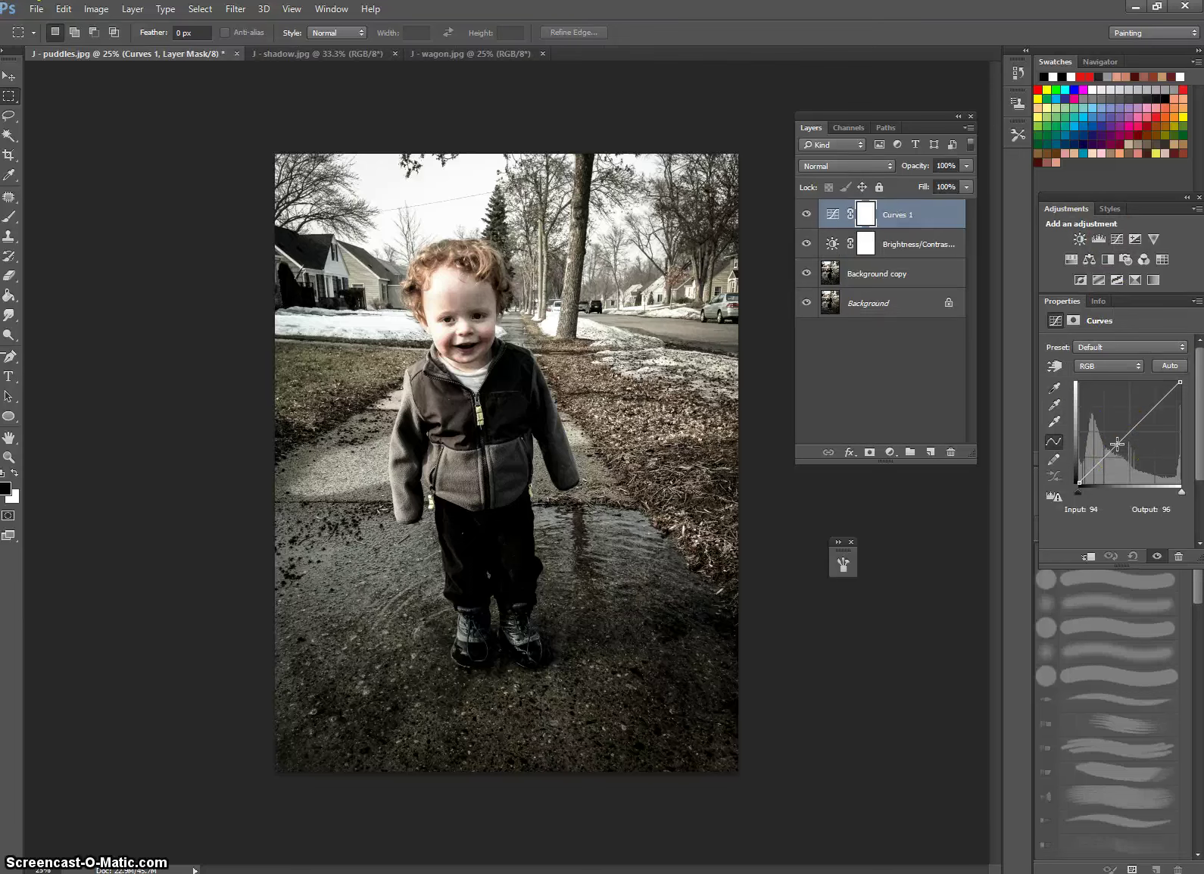
left_click_drag(1117, 444, 1118, 443)
left_click(1148, 416)
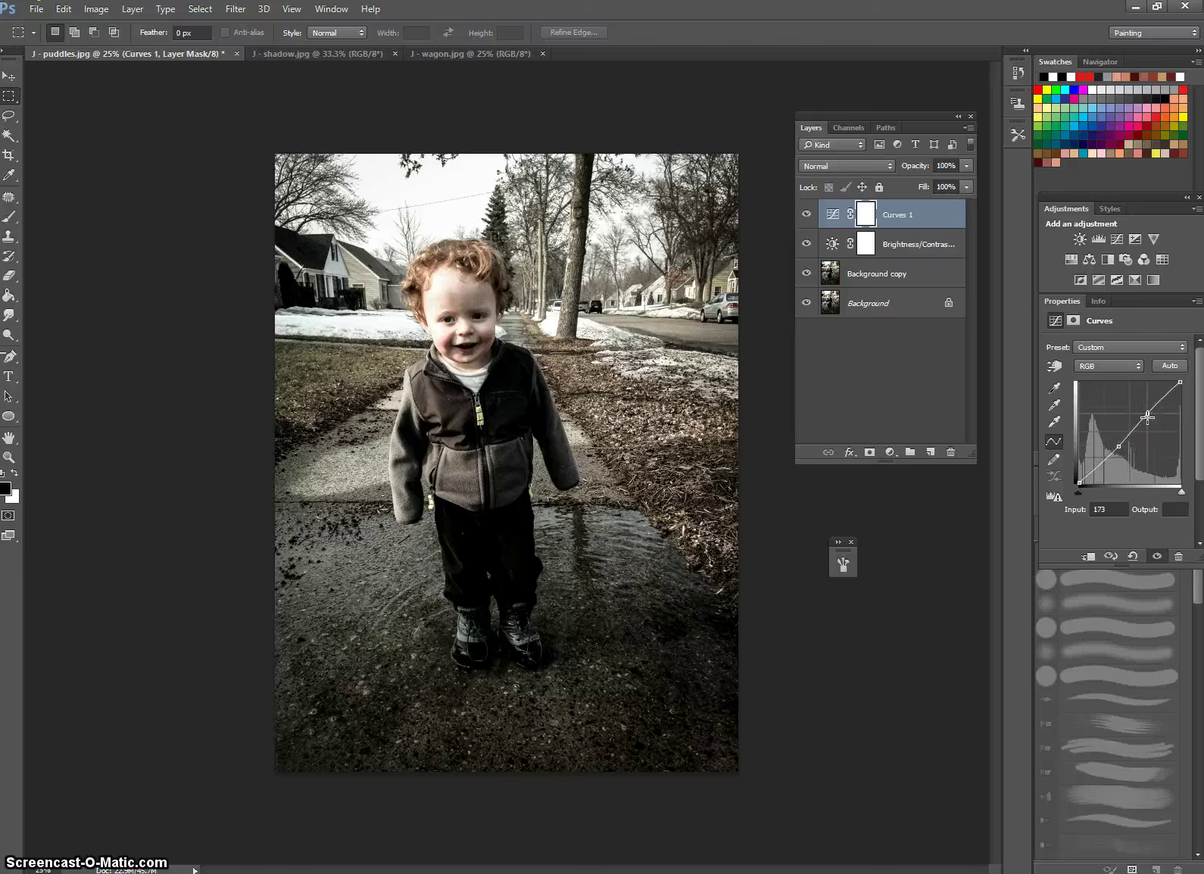
mouse_move(1149, 416)
left_mouse_down()
mouse_move(1145, 403)
mouse_move(1146, 415)
left_mouse_up()
Set the Curves layer's blend mode to Luminosity and move its two curve points to input 77 and input 175
left_click_drag(856, 170, 835, 462)
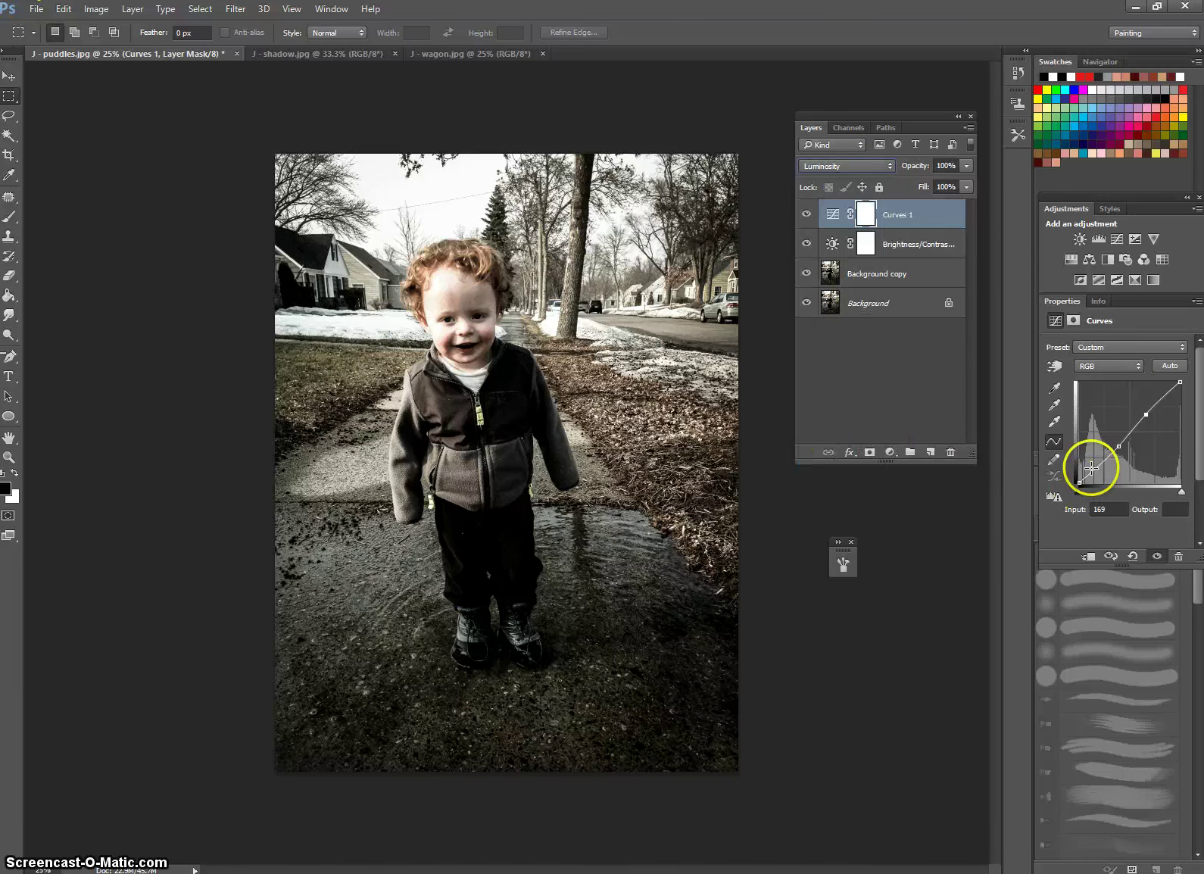
left_click(1118, 447)
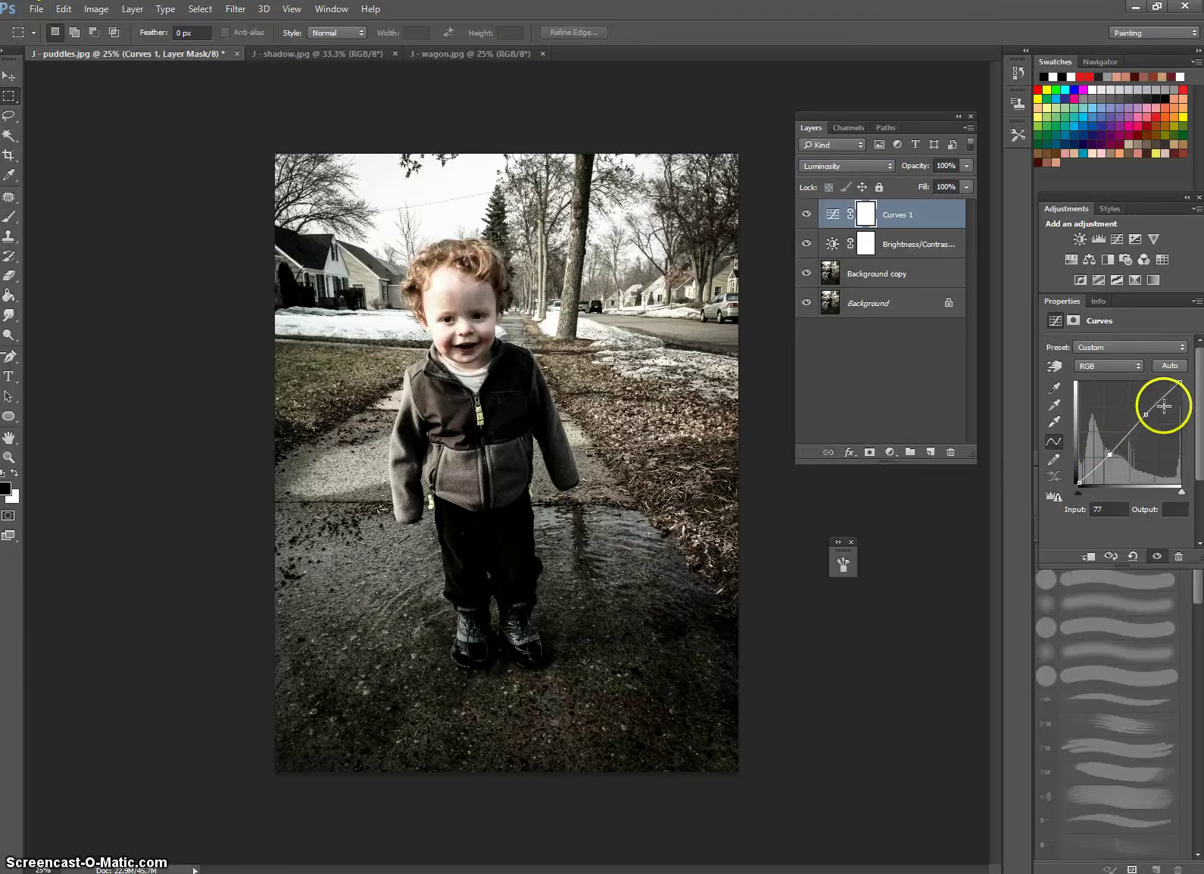
left_click_drag(1146, 418, 1145, 415)
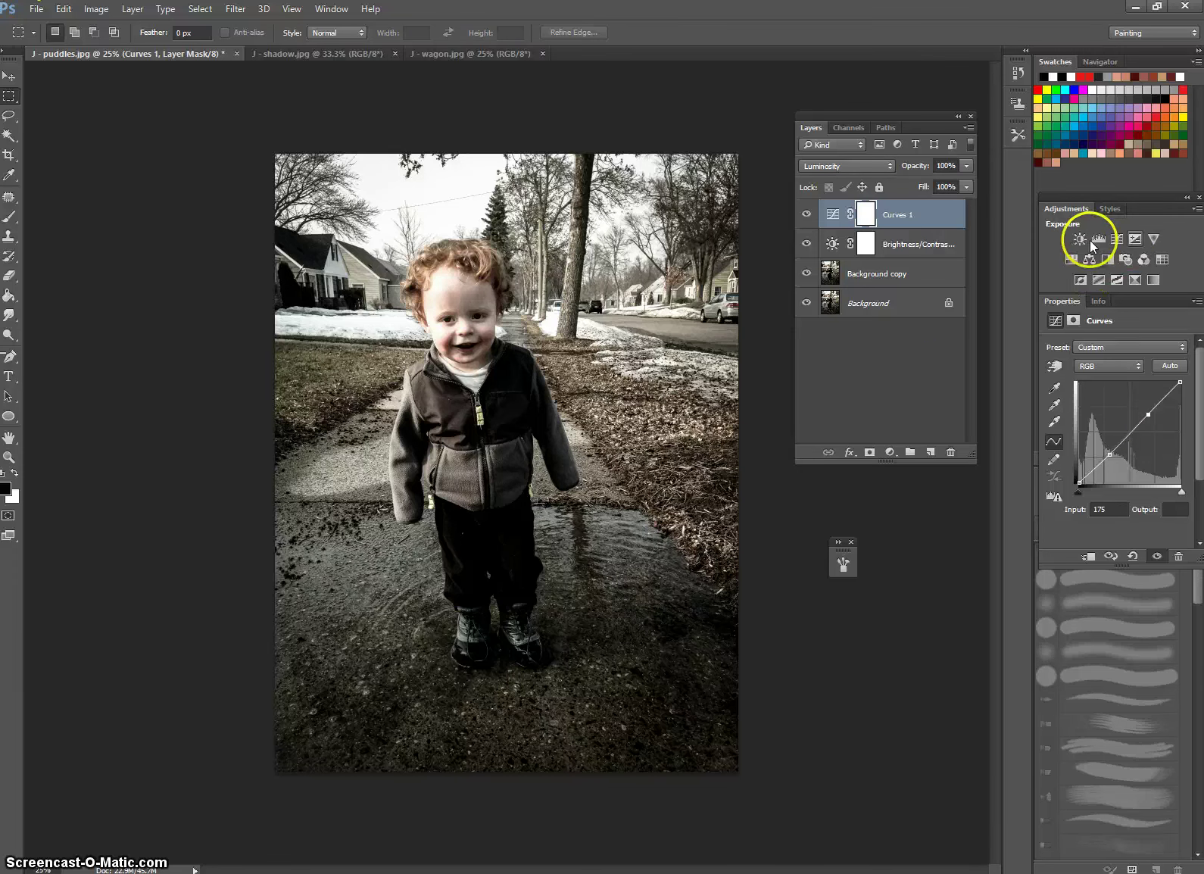
Try lower opacities such as 67% on the Curves layer and restore it to 100%
left_click(967, 167)
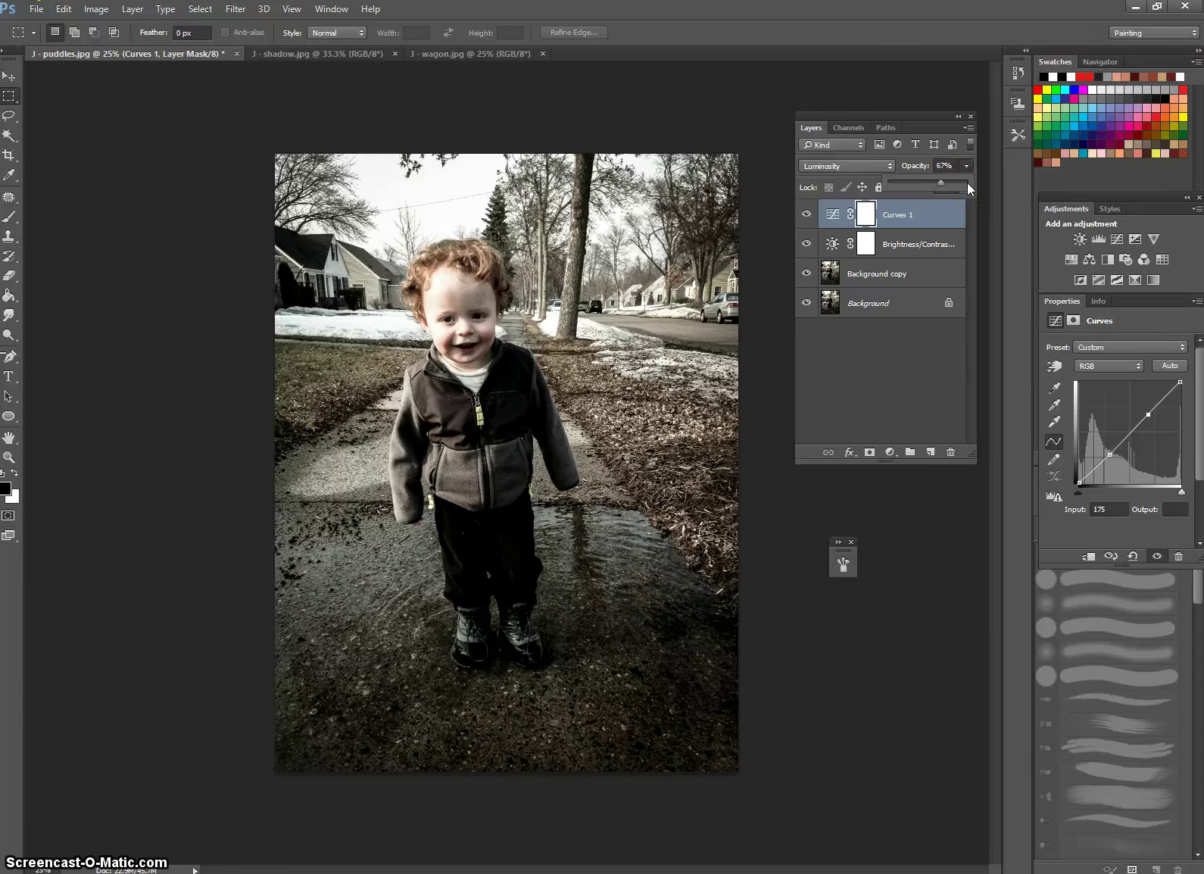
left_click_drag(941, 183, 919, 183)
left_click_drag(912, 182, 967, 182)
left_click(1070, 530)
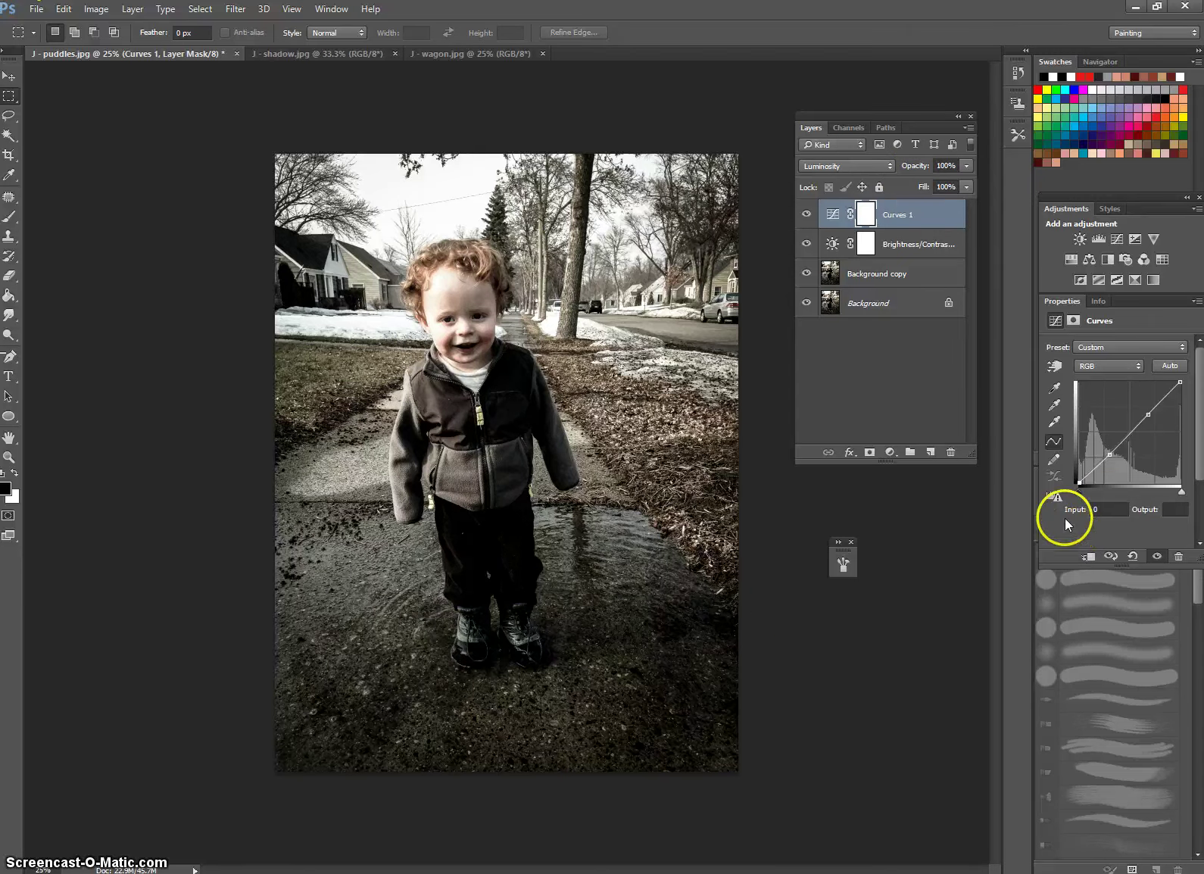
Add a Vibrance adjustment layer above Curves, try weak and extreme settings, and set vibrance to -29 and saturation to +46
left_click(1151, 238)
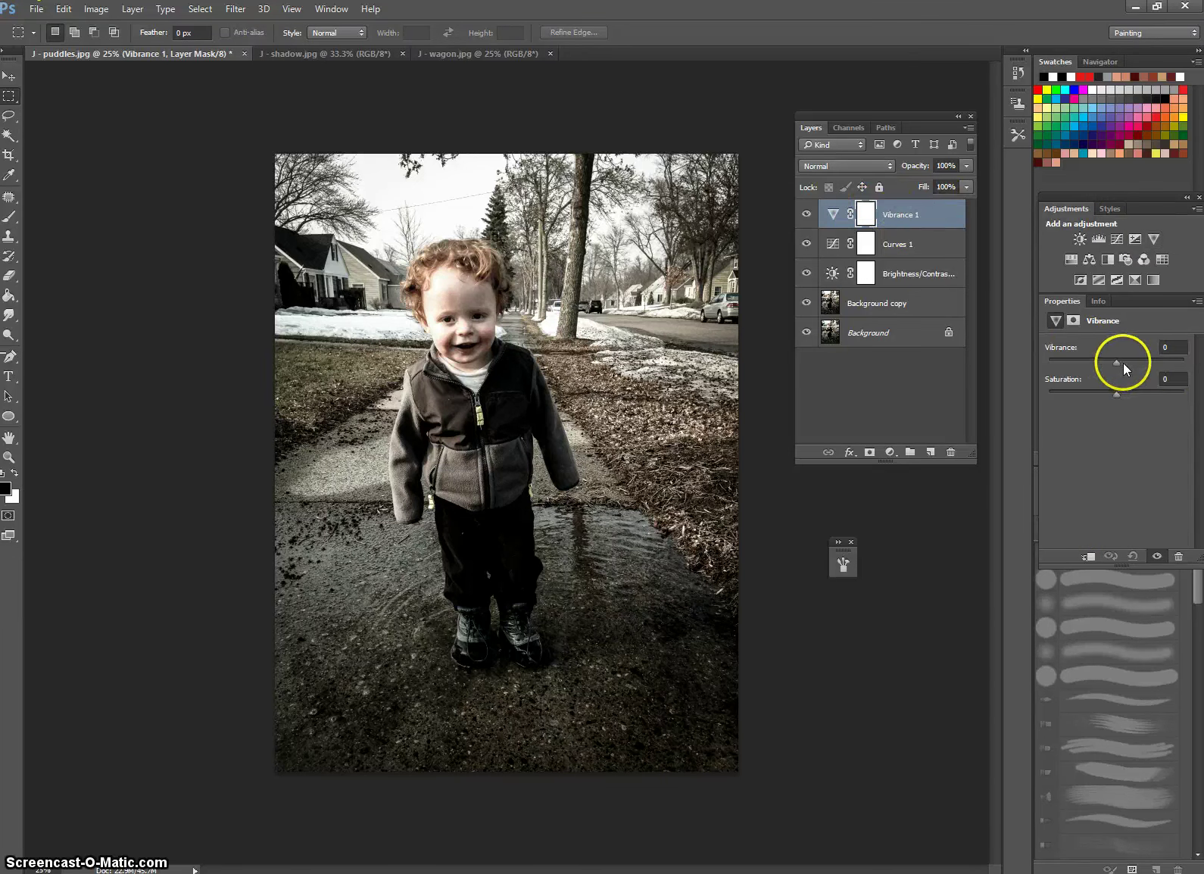
left_click_drag(1118, 363, 1103, 394)
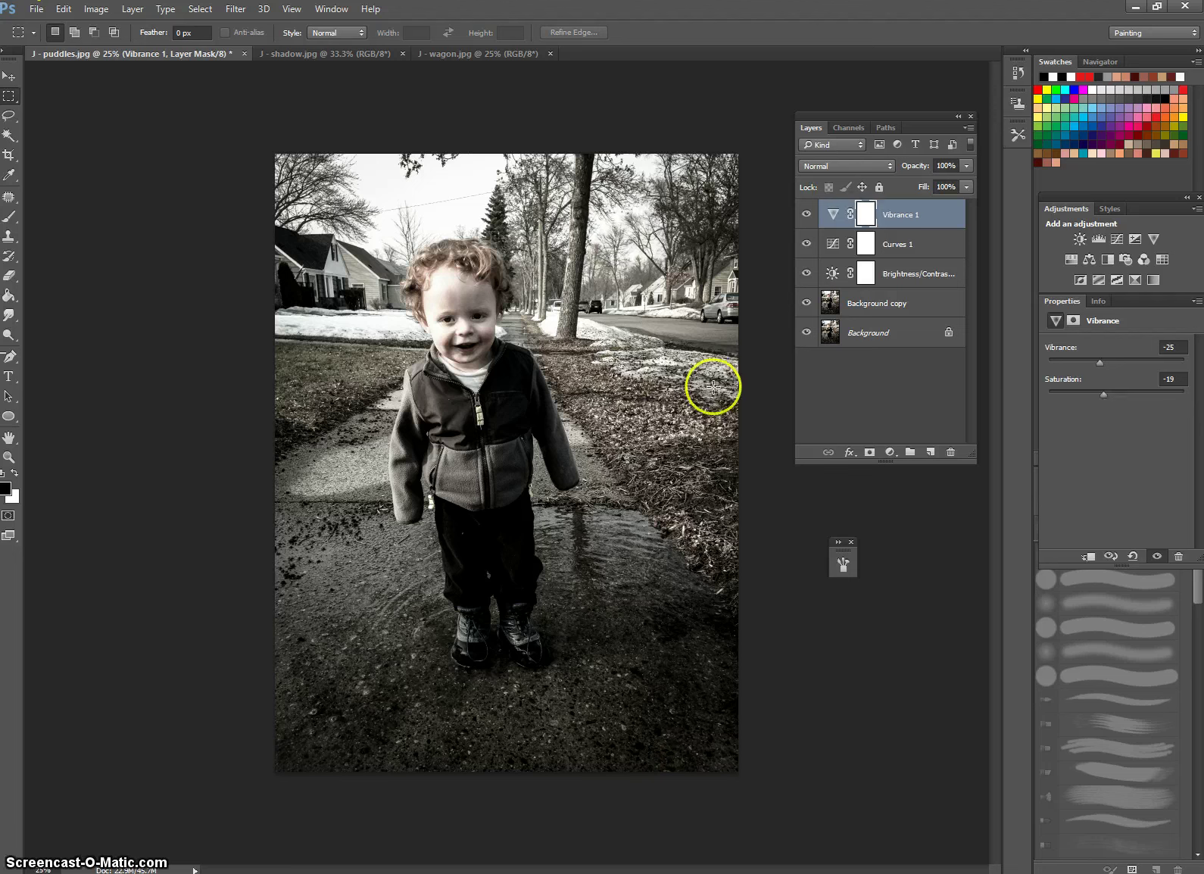
left_click_drag(1106, 394, 1183, 394)
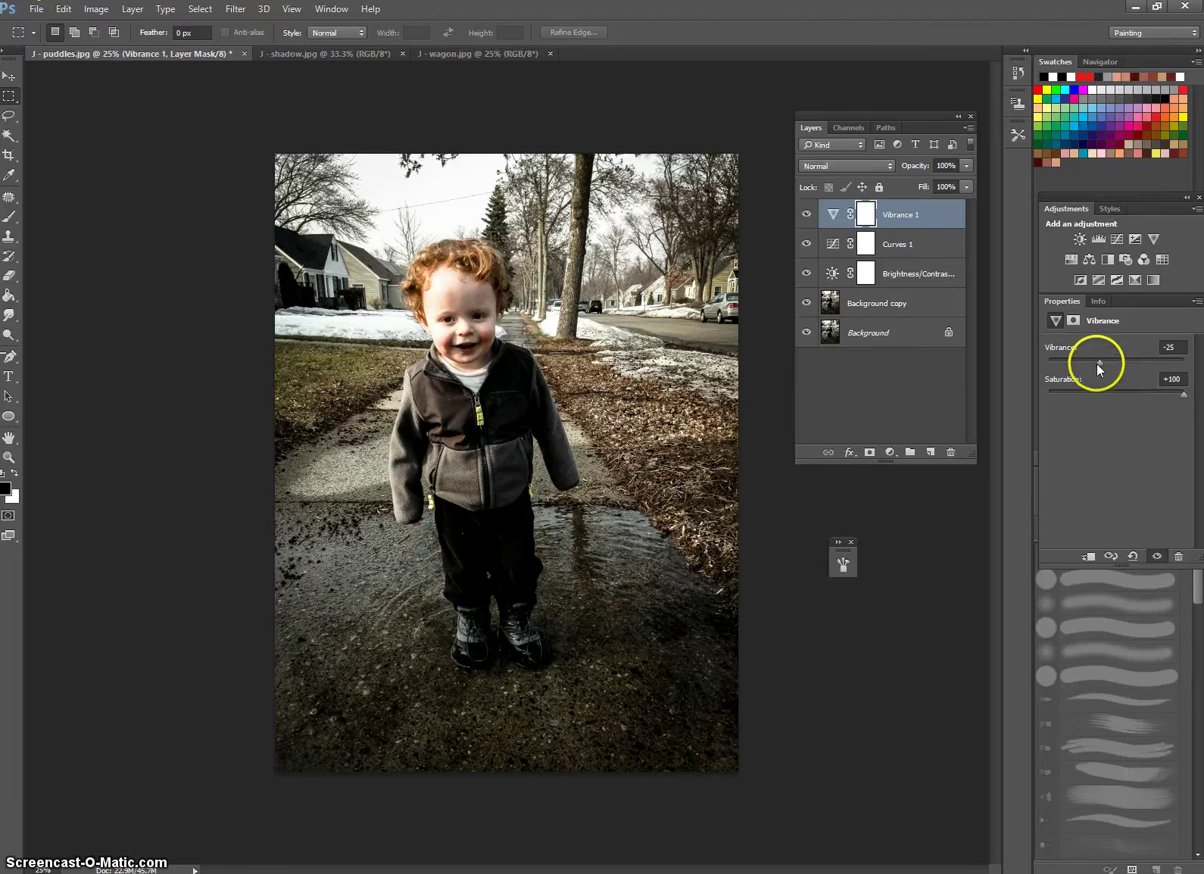
mouse_move(1098, 363)
left_mouse_down()
mouse_move(1184, 363)
mouse_move(1106, 362)
left_mouse_up()
left_click_drag(1184, 394, 1117, 394)
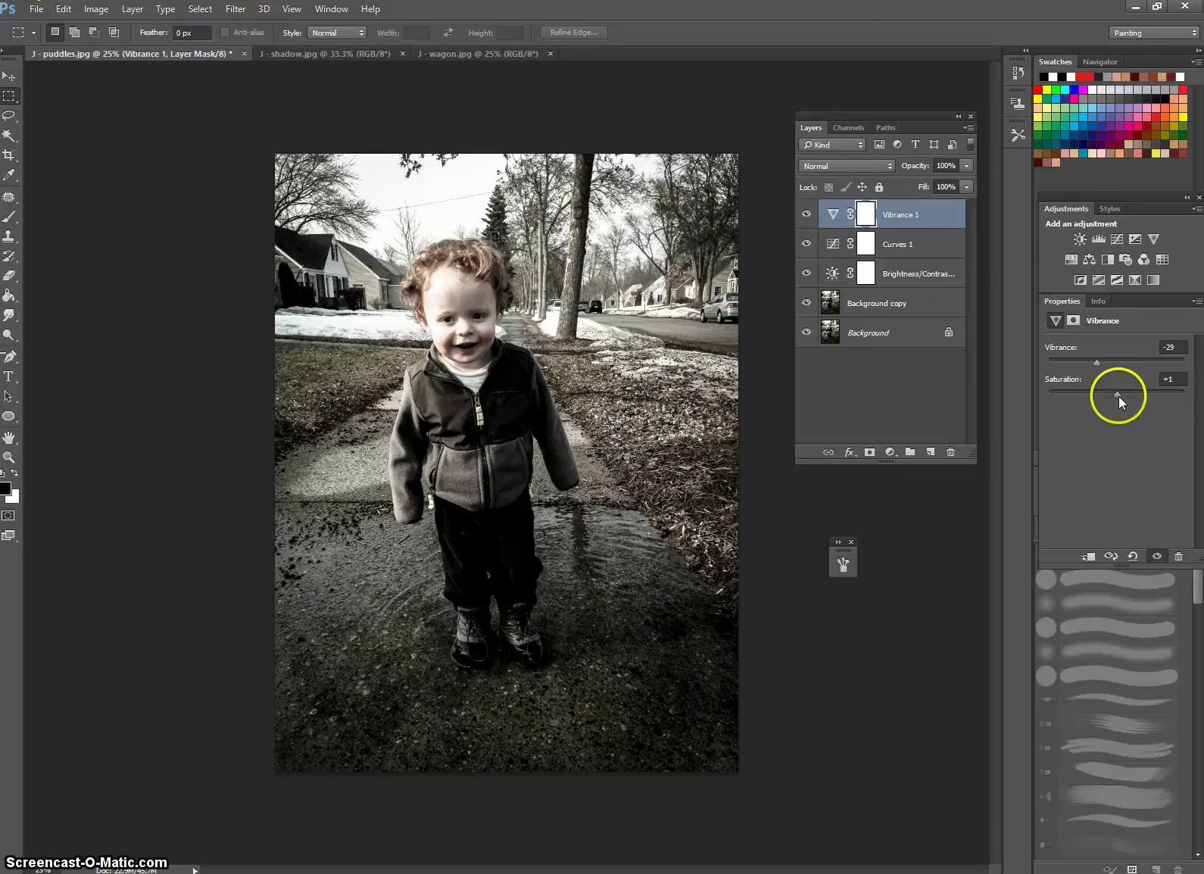
left_click_drag(1118, 394, 1147, 394)
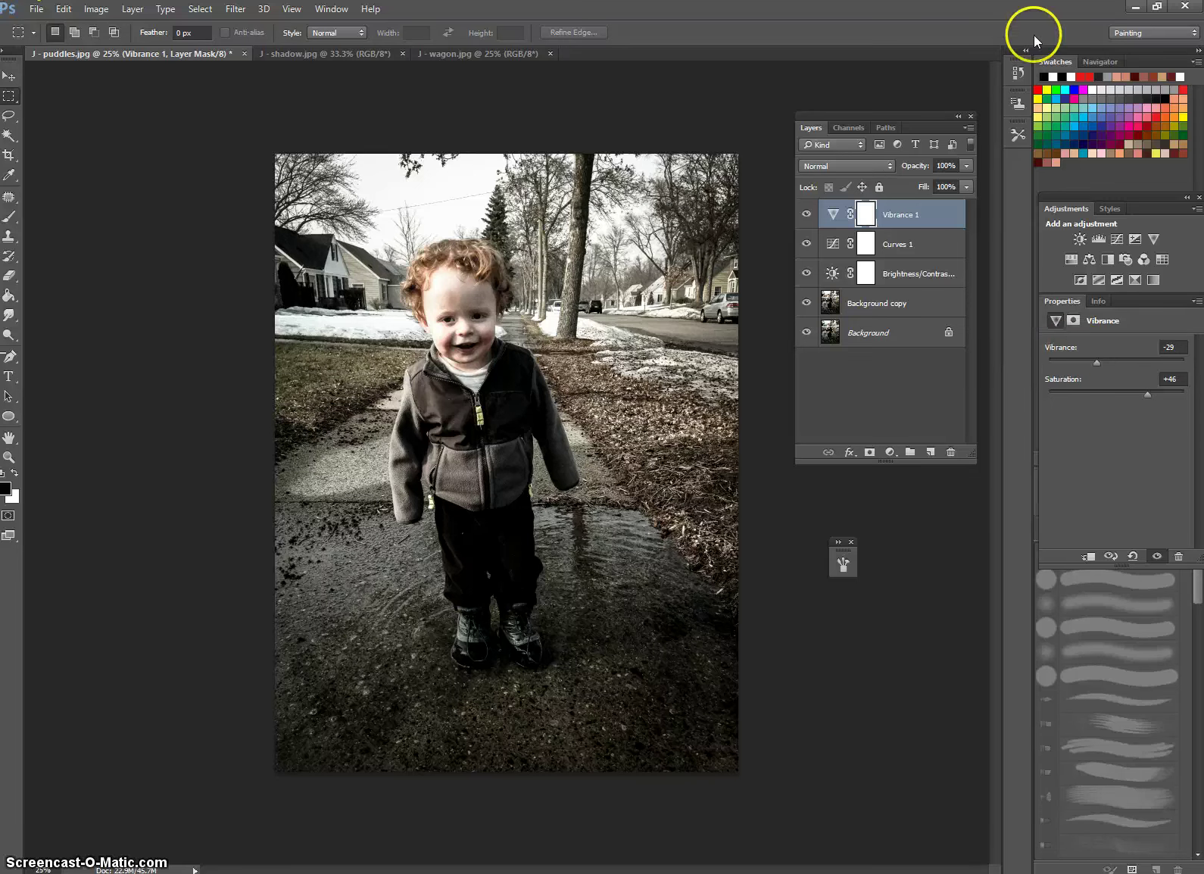
Try a reduced opacity on the Vibrance layer, restore it to 100%, and set the layer's saturation to +33
left_click(967, 165)
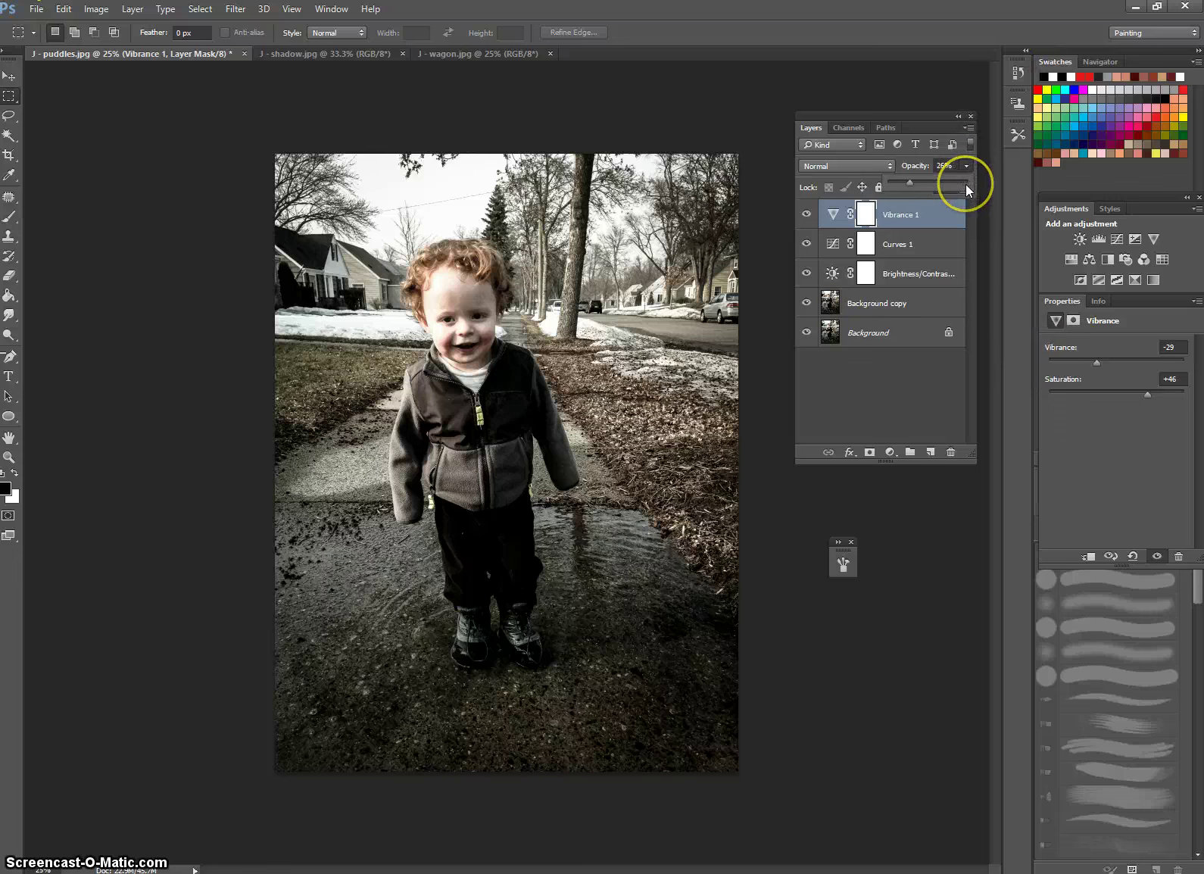
left_click_drag(965, 184, 971, 228)
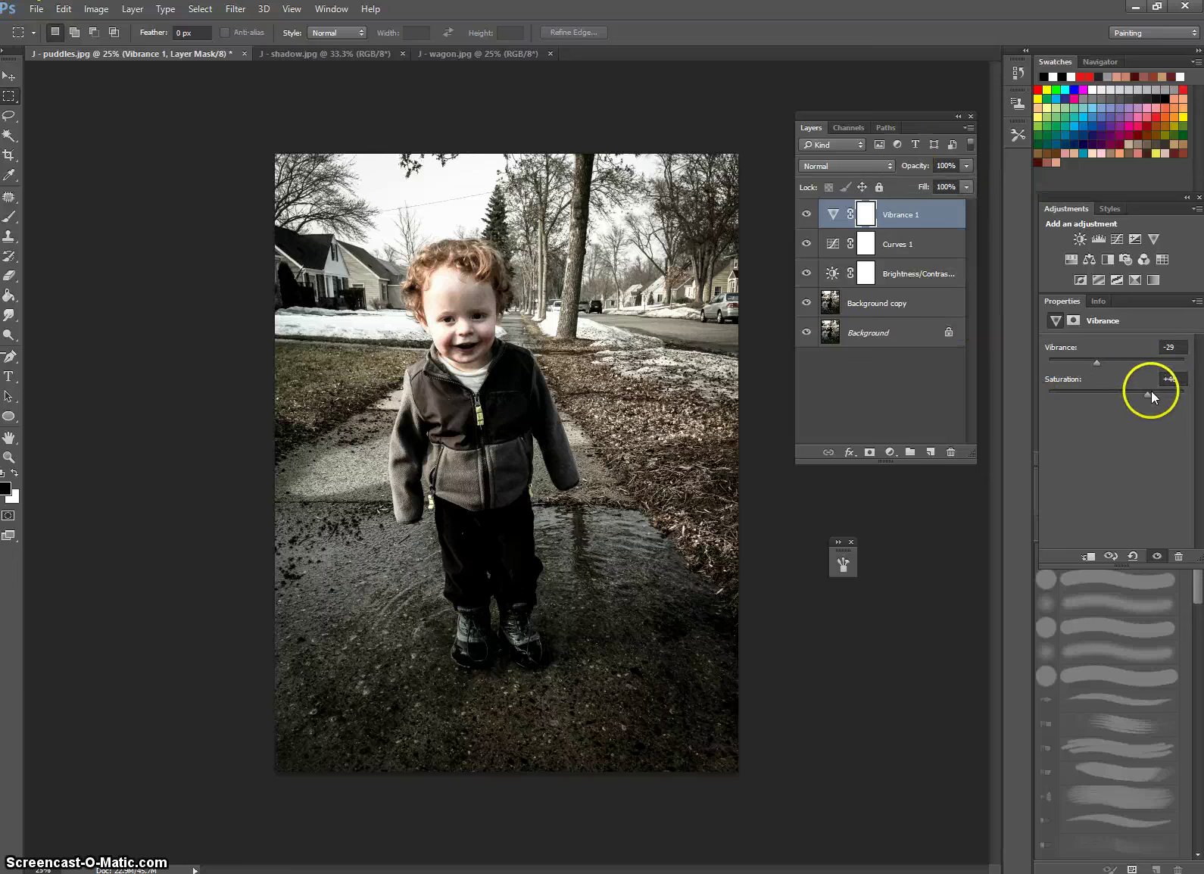
left_click_drag(1133, 394, 1128, 394)
left_click(939, 401)
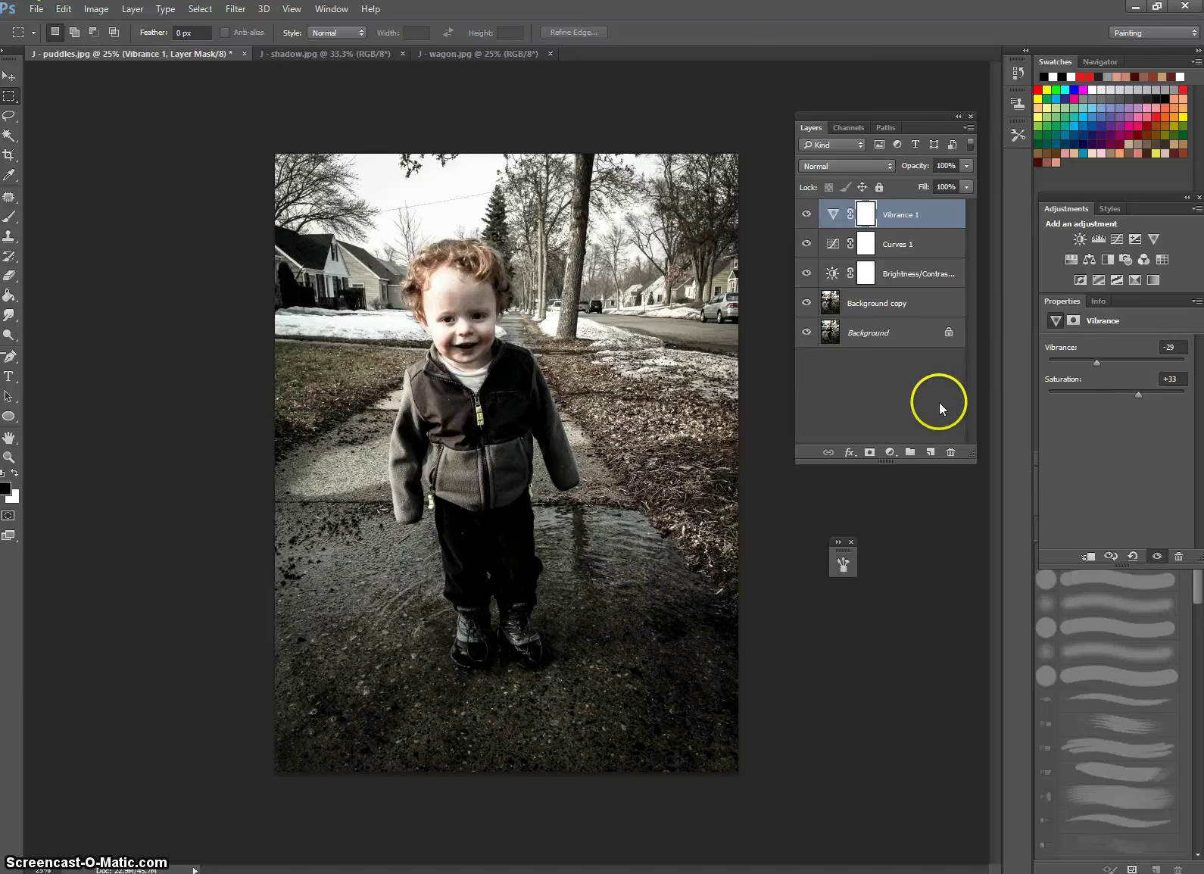
Add a Hue/Saturation adjustment layer, try a strong hue shift toward the positive end, and reset the hue to 0
left_click(1073, 260)
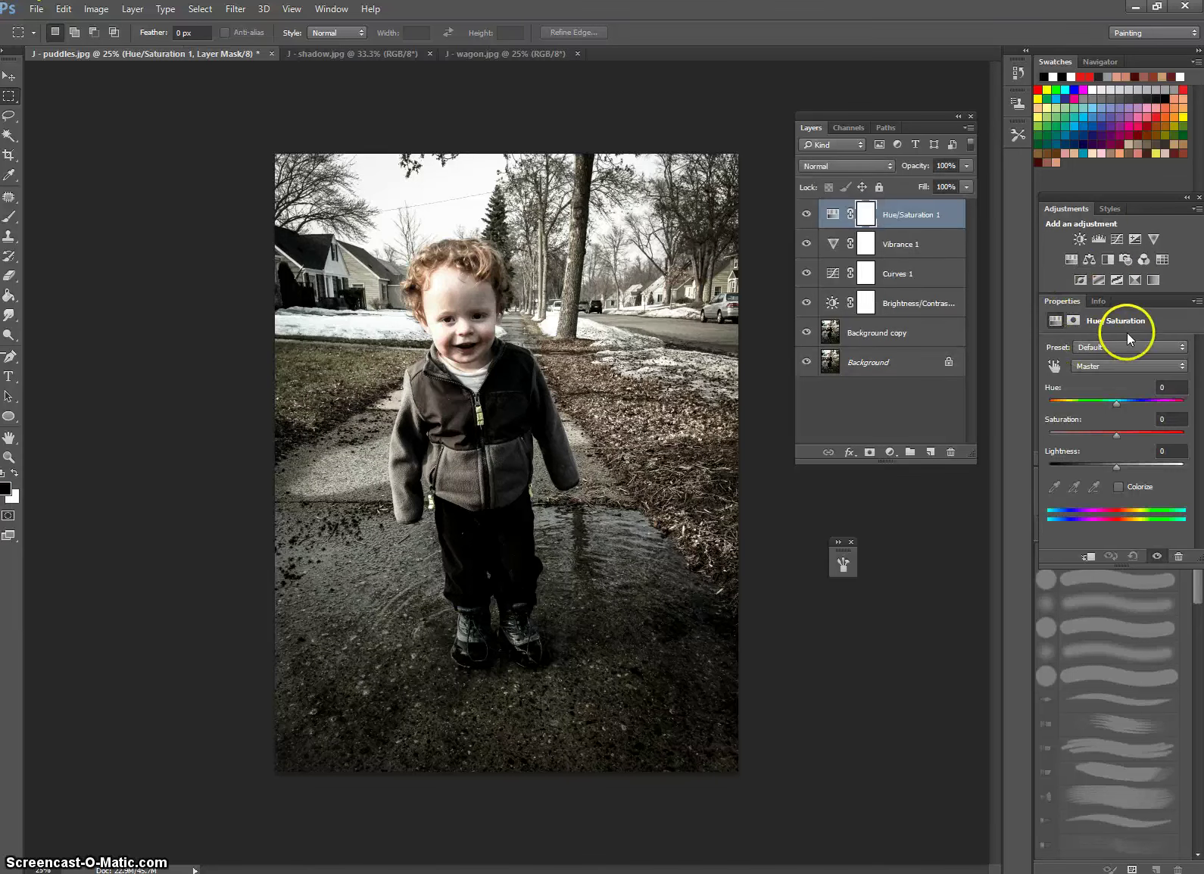
left_click_drag(1118, 404, 1180, 407)
left_click(1173, 388)
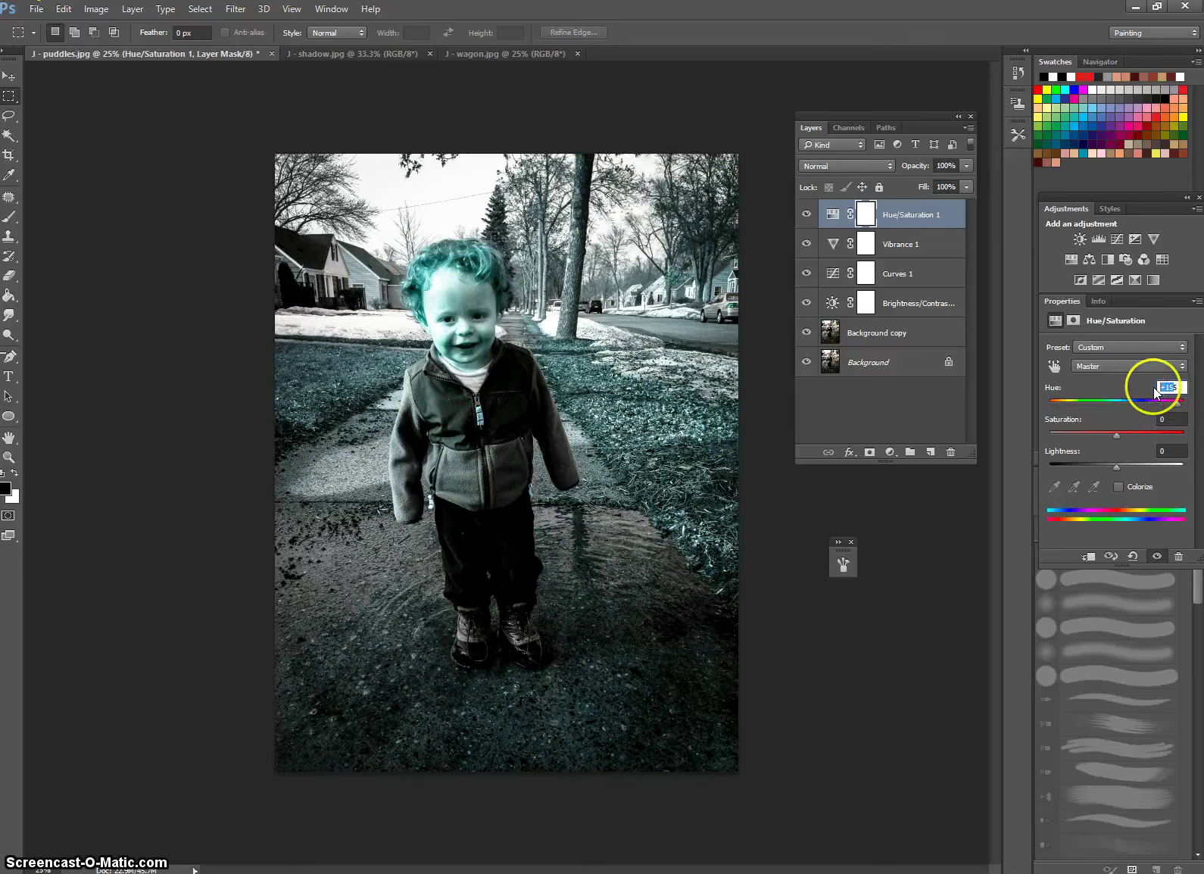
type("0")
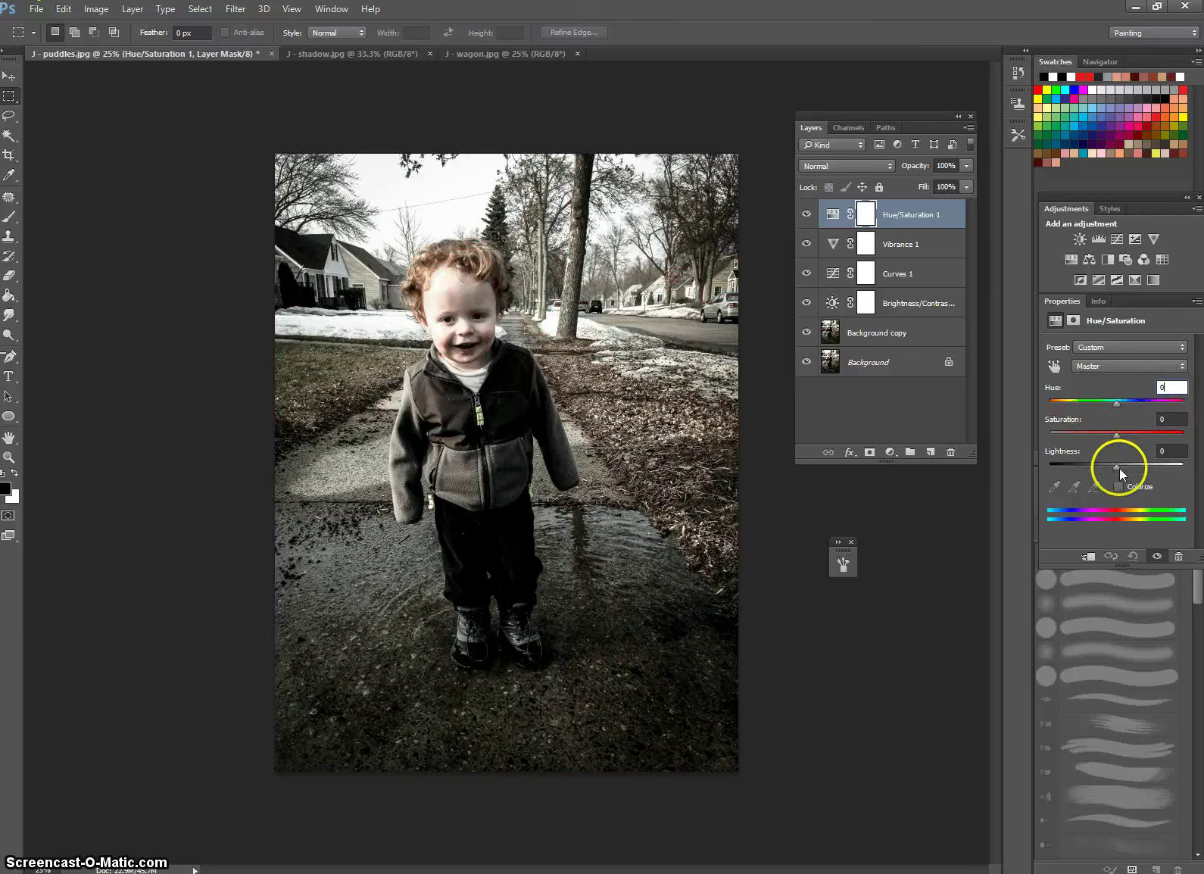
Try a lightness of -4 on the Hue/Saturation layer, reset it to 0, and delete that layer
mouse_move(1117, 467)
left_mouse_down()
mouse_move(1142, 468)
mouse_move(1102, 468)
mouse_move(1113, 468)
left_mouse_up()
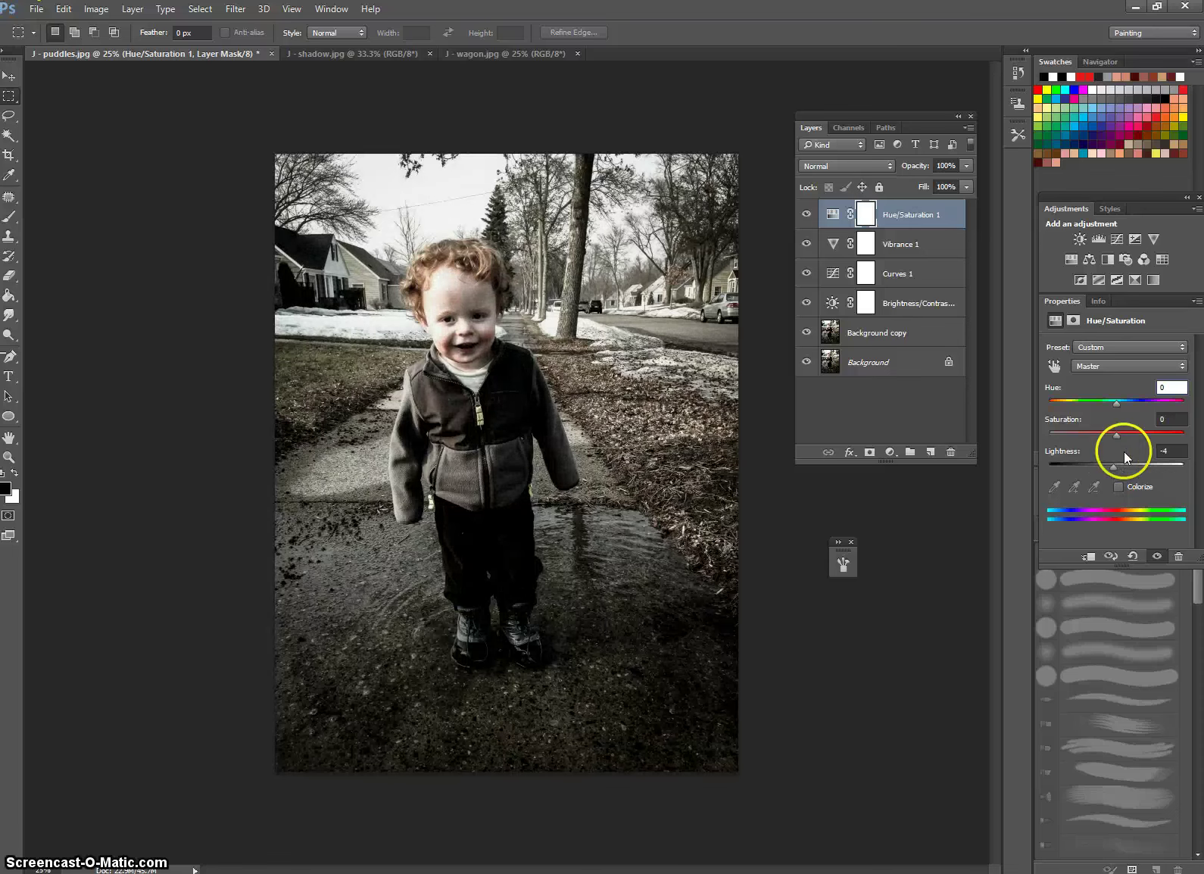
left_click(1172, 451)
type("0")
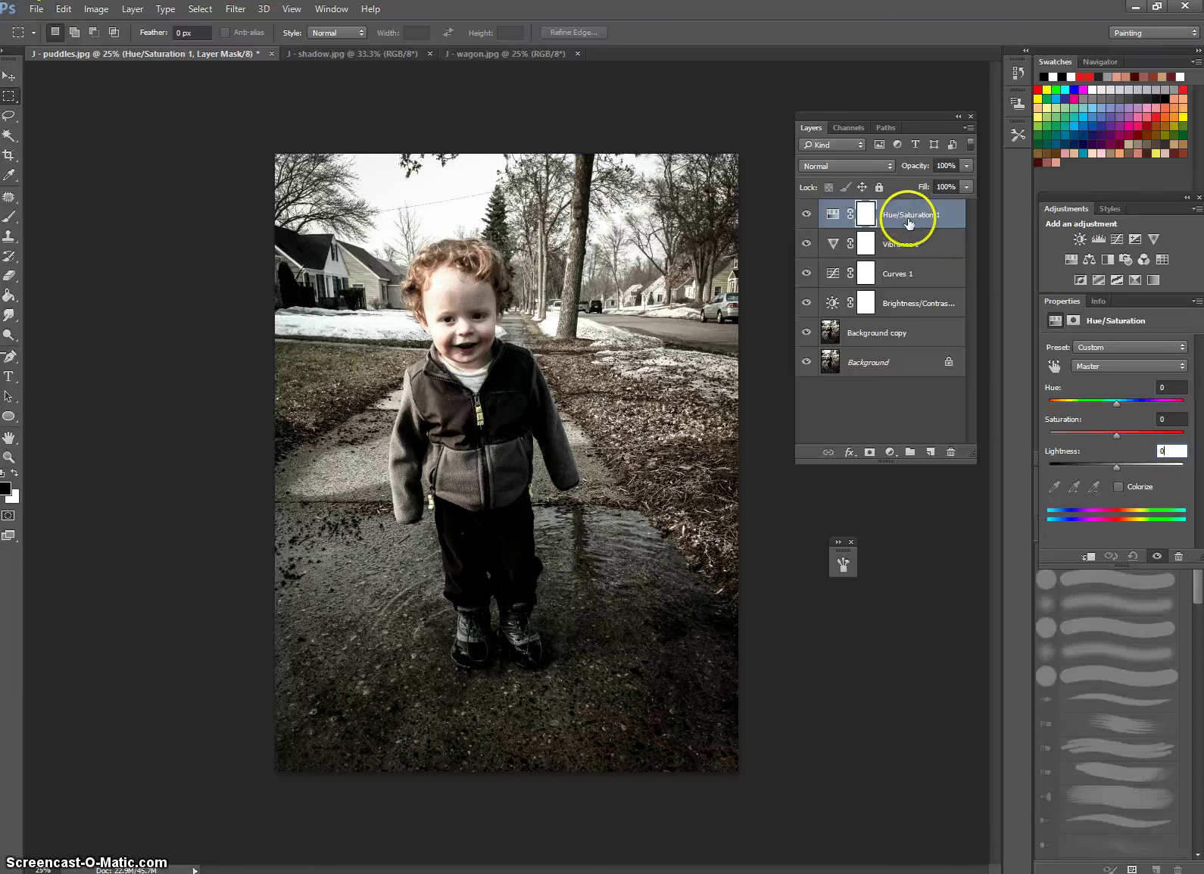
left_click_drag(895, 220, 951, 452)
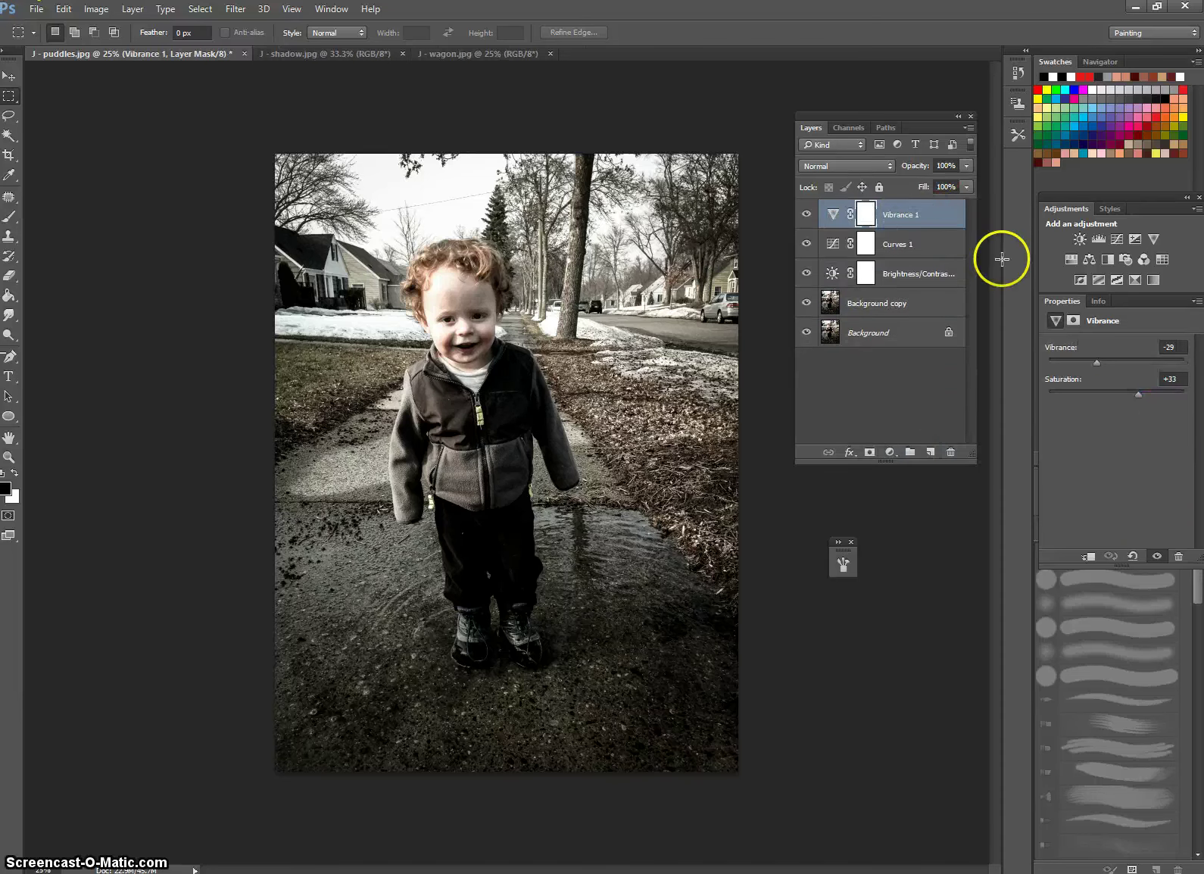
Add a Color Balance adjustment layer above Vibrance and set its midtones to -2 for Cyan/Red and +5 for Yellow/Blue
left_click(1091, 260)
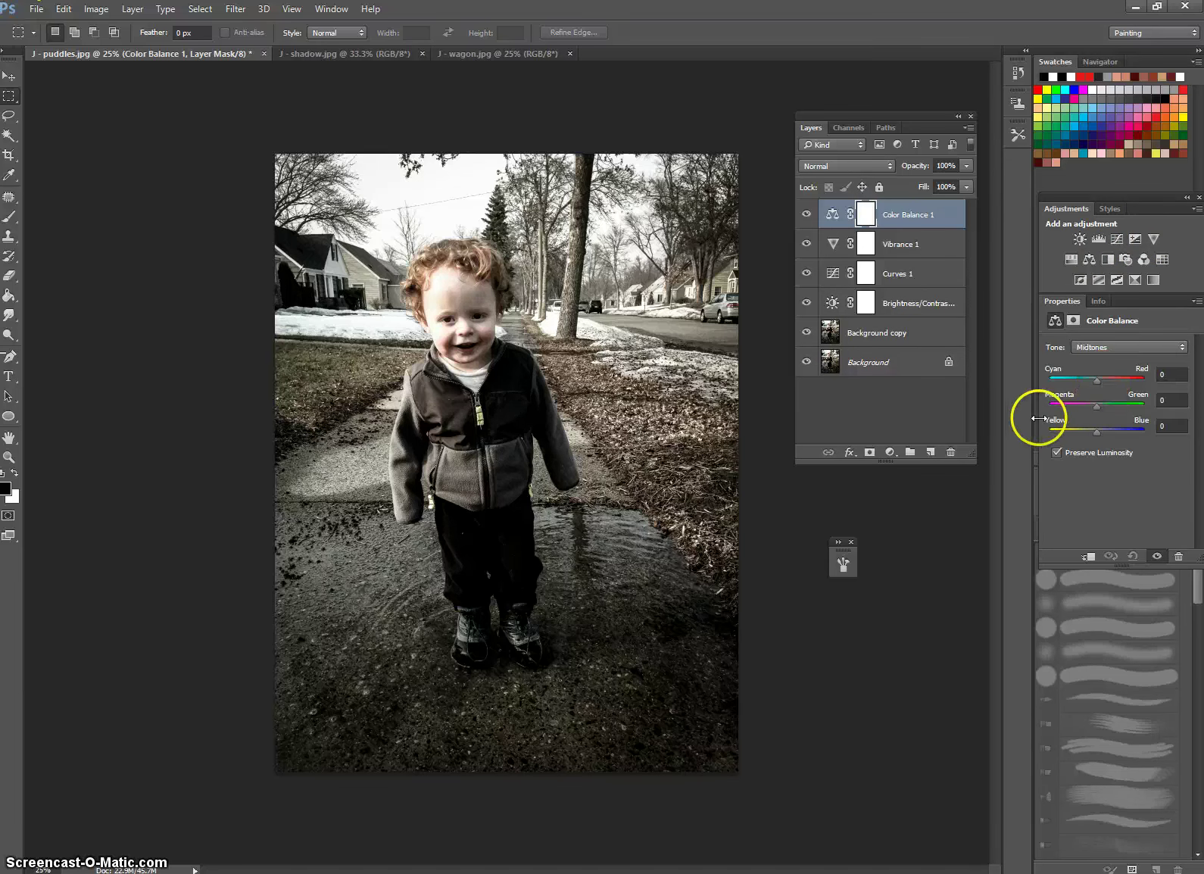
left_click(1076, 436)
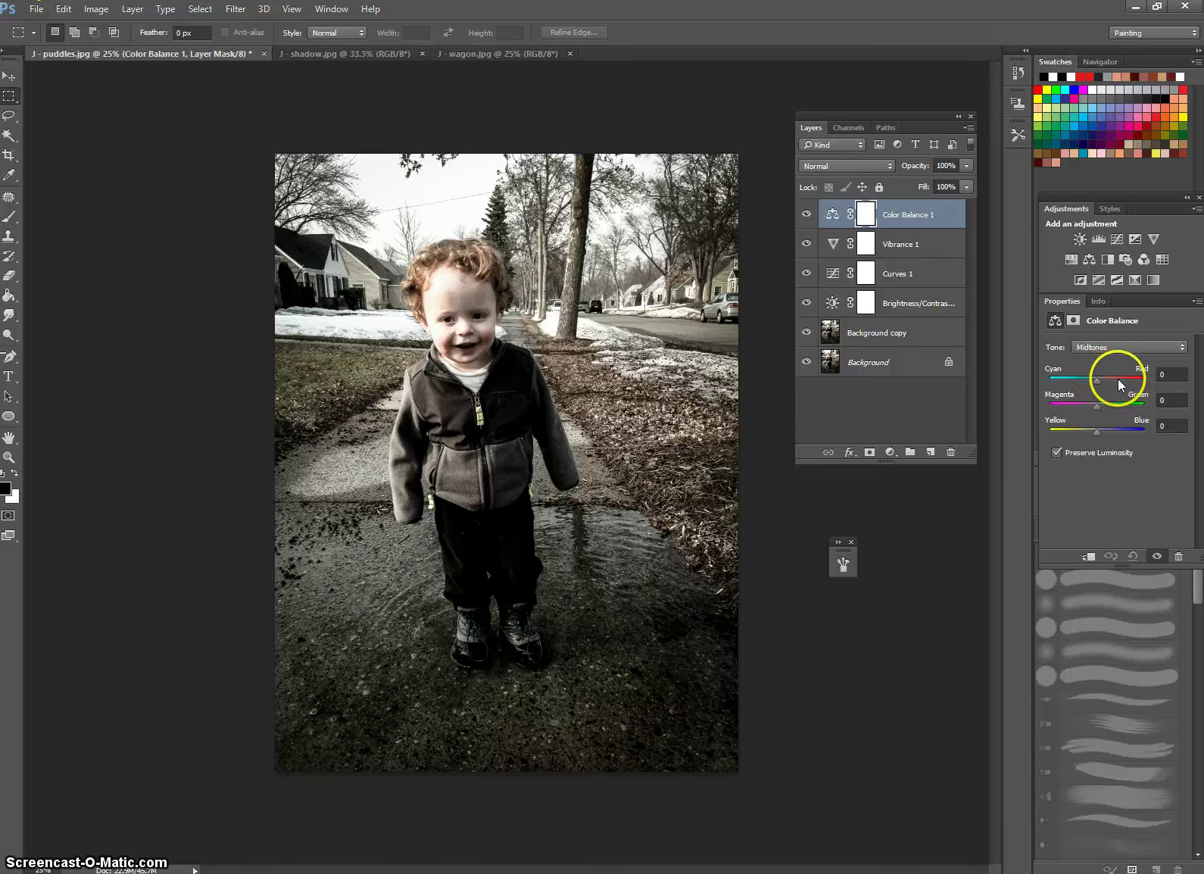
left_click_drag(1117, 379, 1092, 380)
left_click(1097, 381)
left_click(1096, 431)
left_click_drag(1096, 431, 1098, 432)
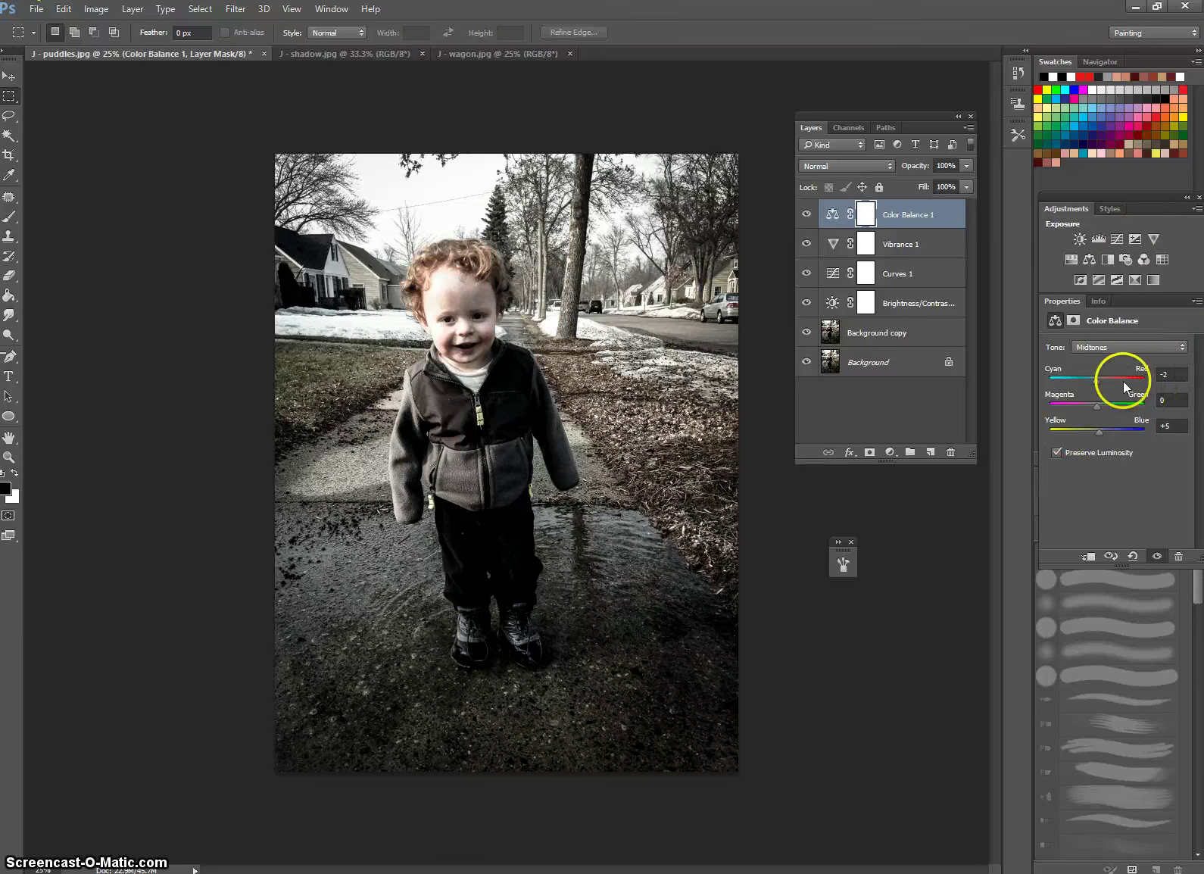
Try a Black & White adjustment layer at 60% opacity above Color Balance and delete that layer
left_click(1108, 260)
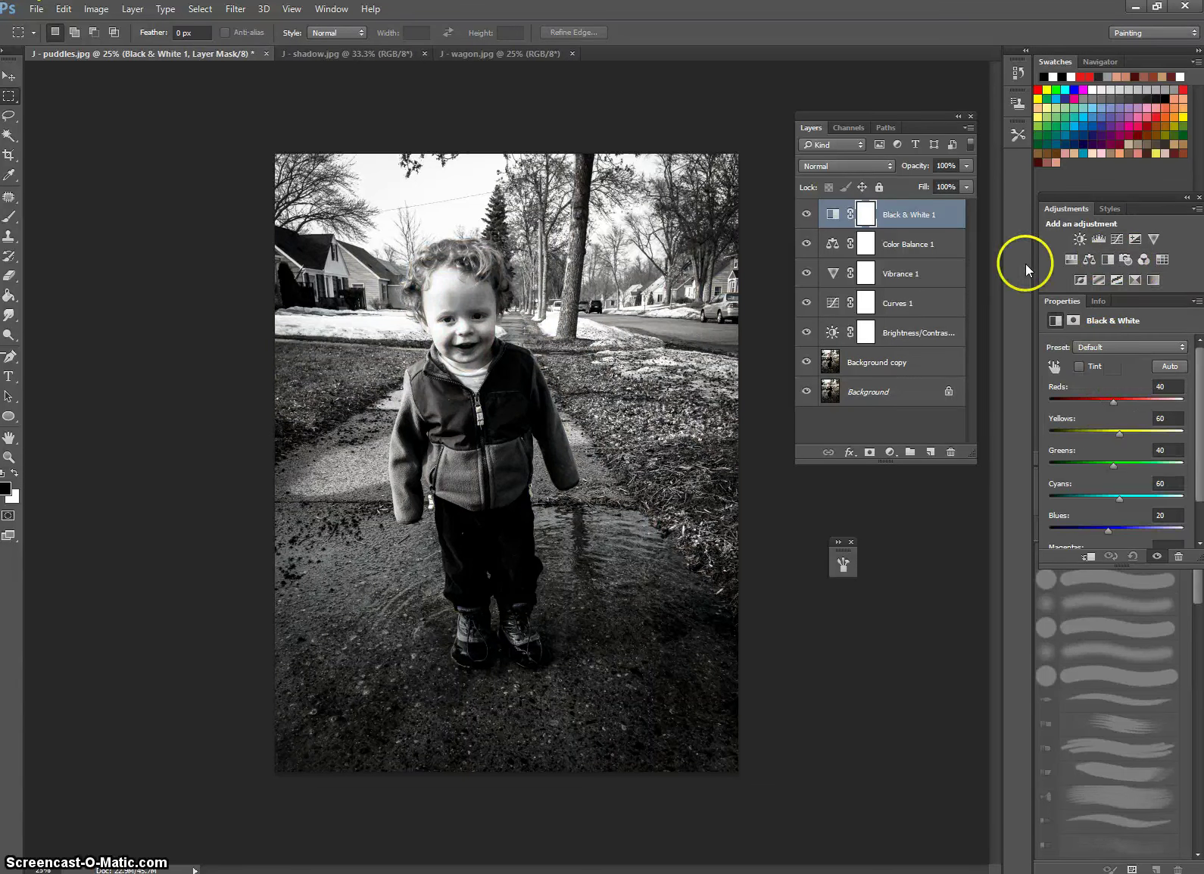
left_click(966, 167)
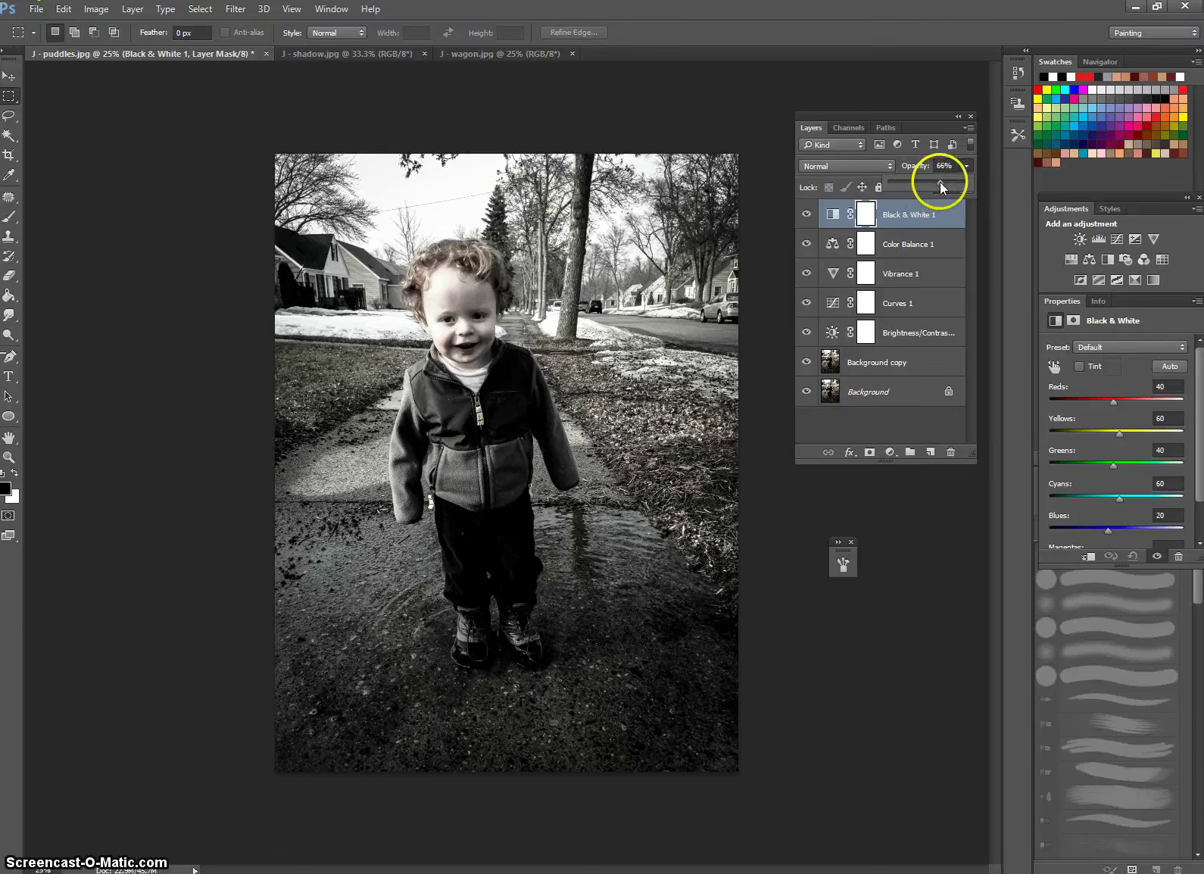
left_click_drag(939, 183, 937, 184)
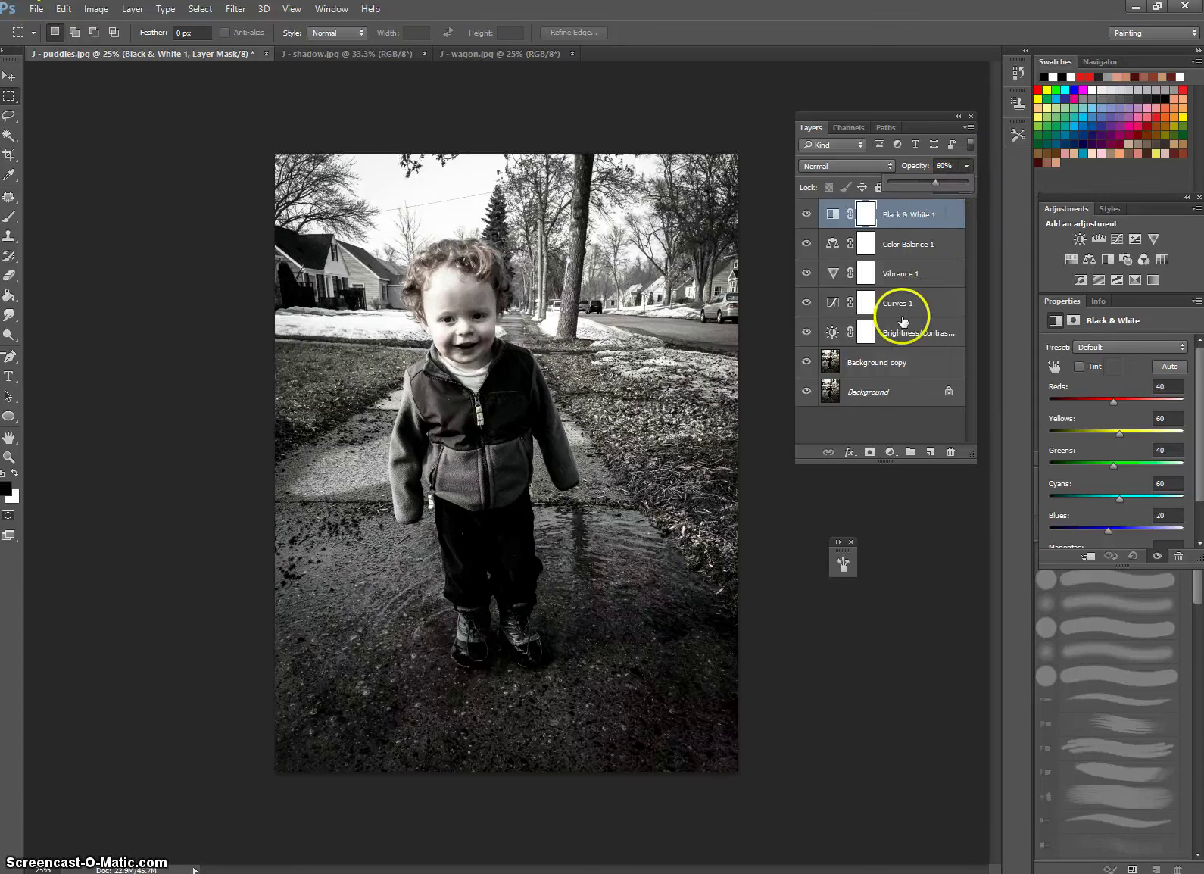
left_click(917, 212)
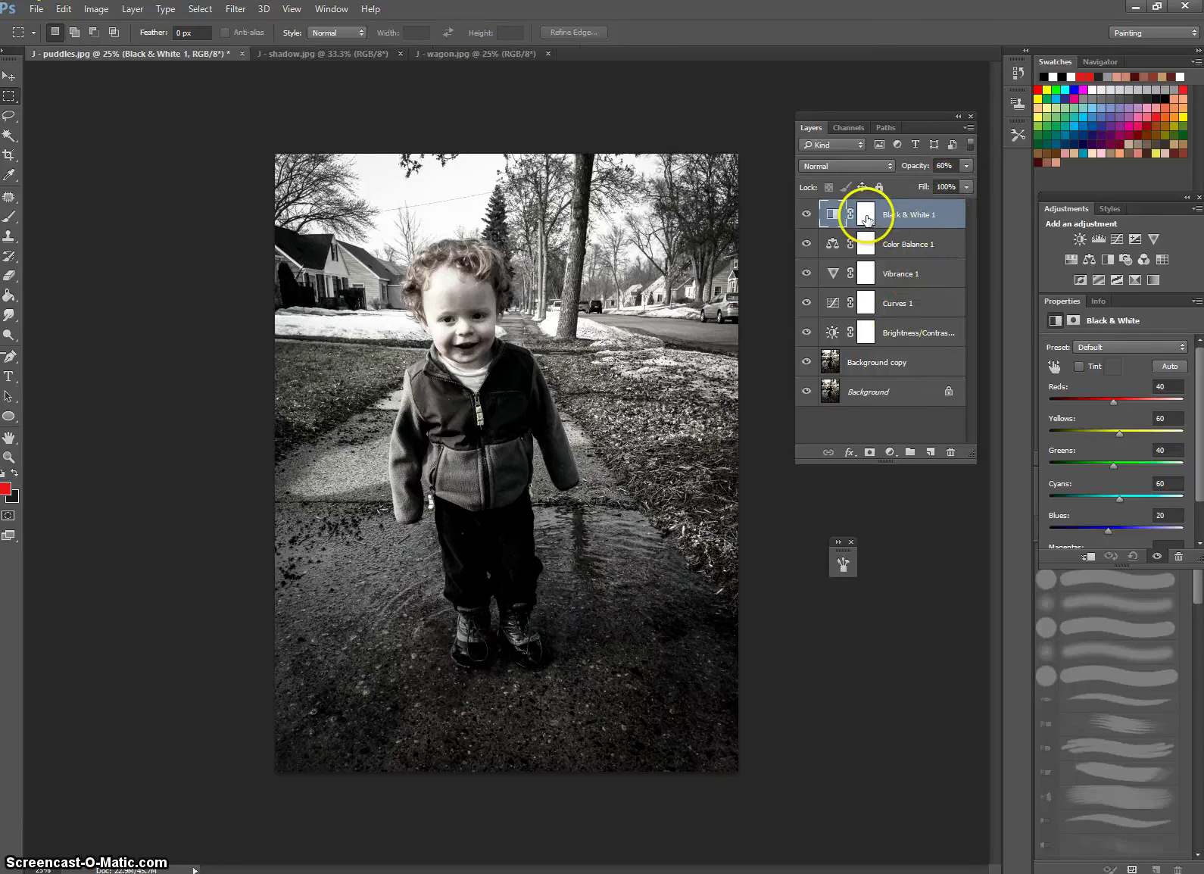
left_click_drag(890, 216, 950, 452)
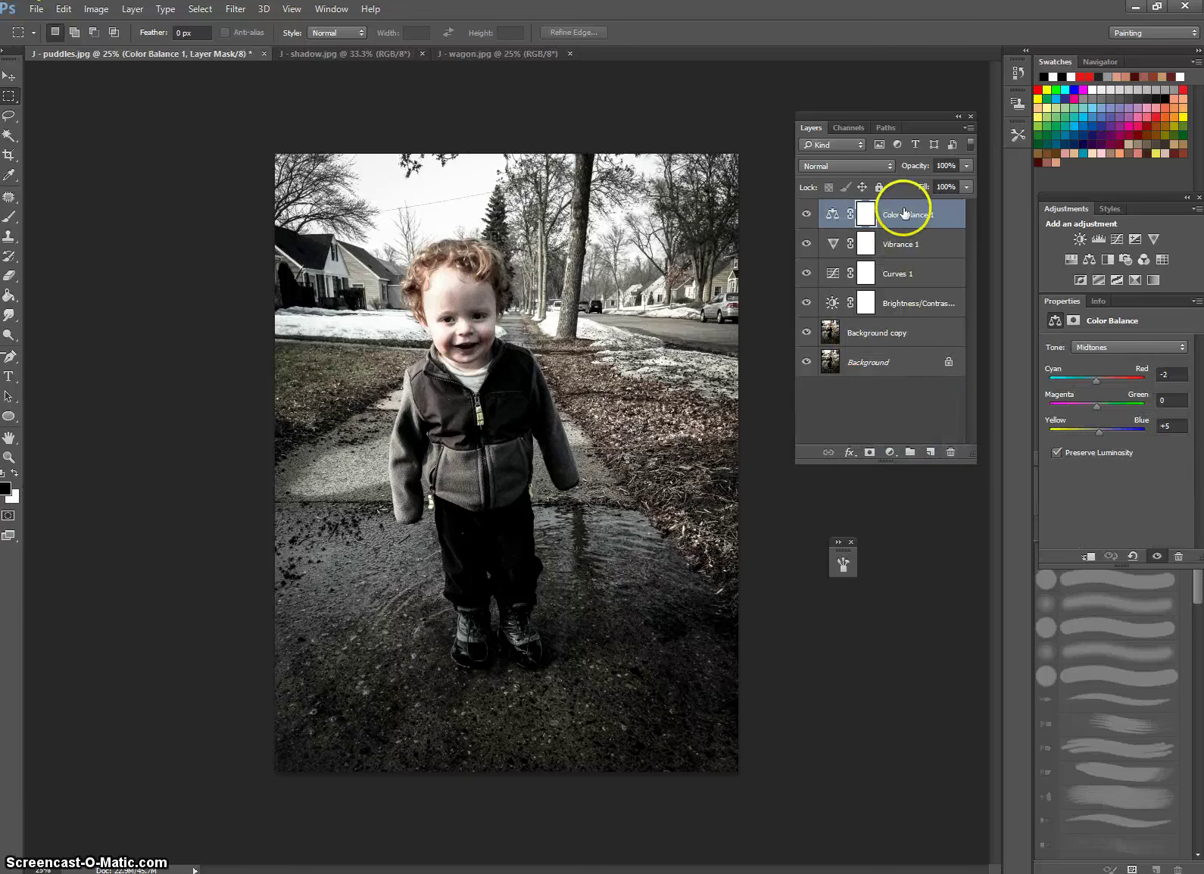
Add a Photo Filter adjustment layer above Color Balance, try Warming Filter (LBA) and (81), and choose Cooling Filter (80)
left_click(1129, 257)
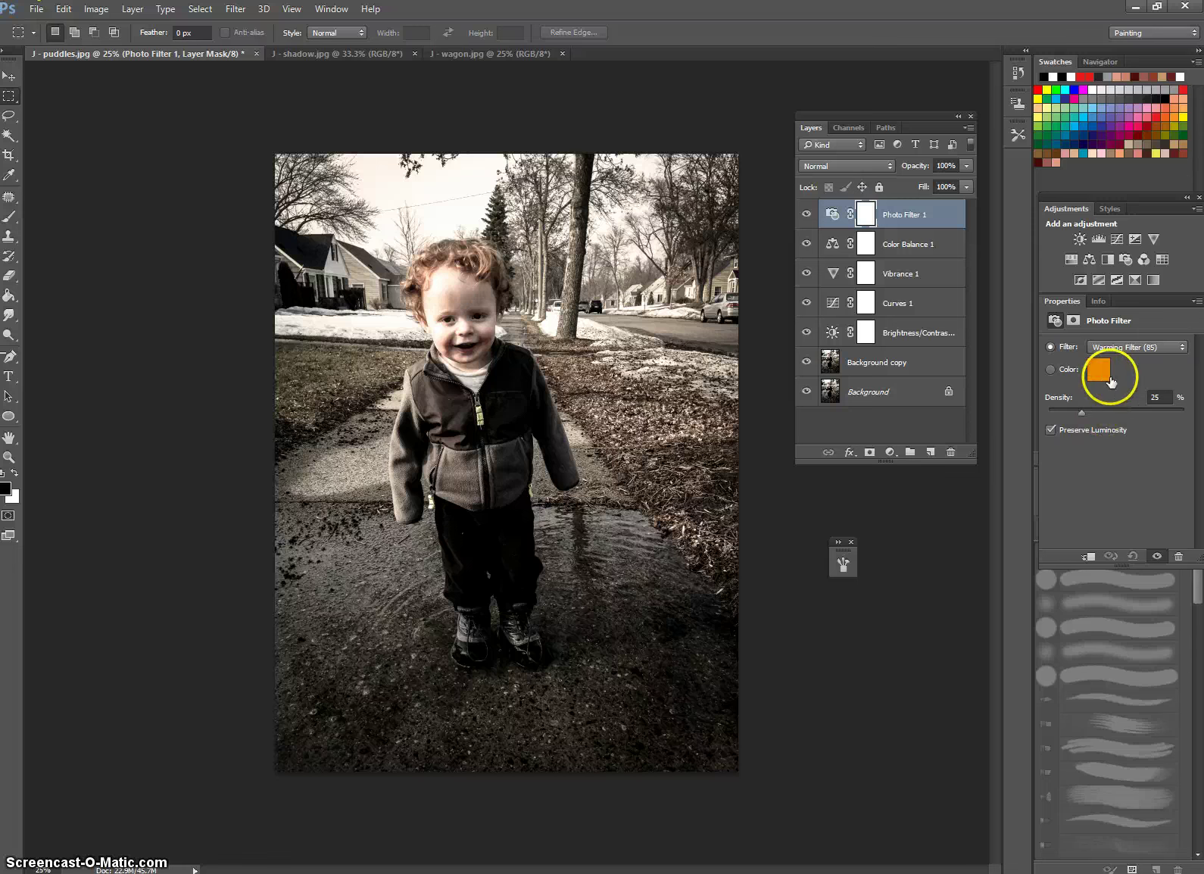
left_click(1119, 348)
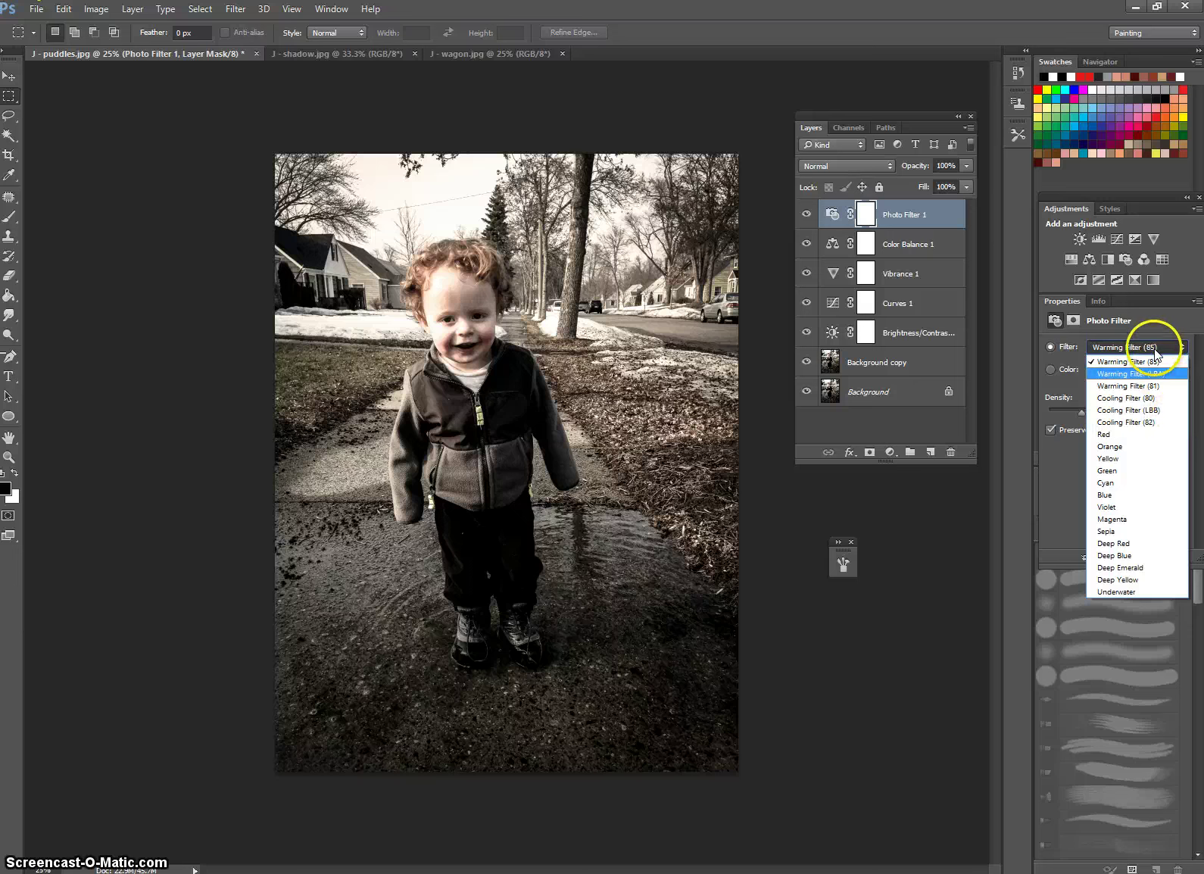
left_click(1152, 373)
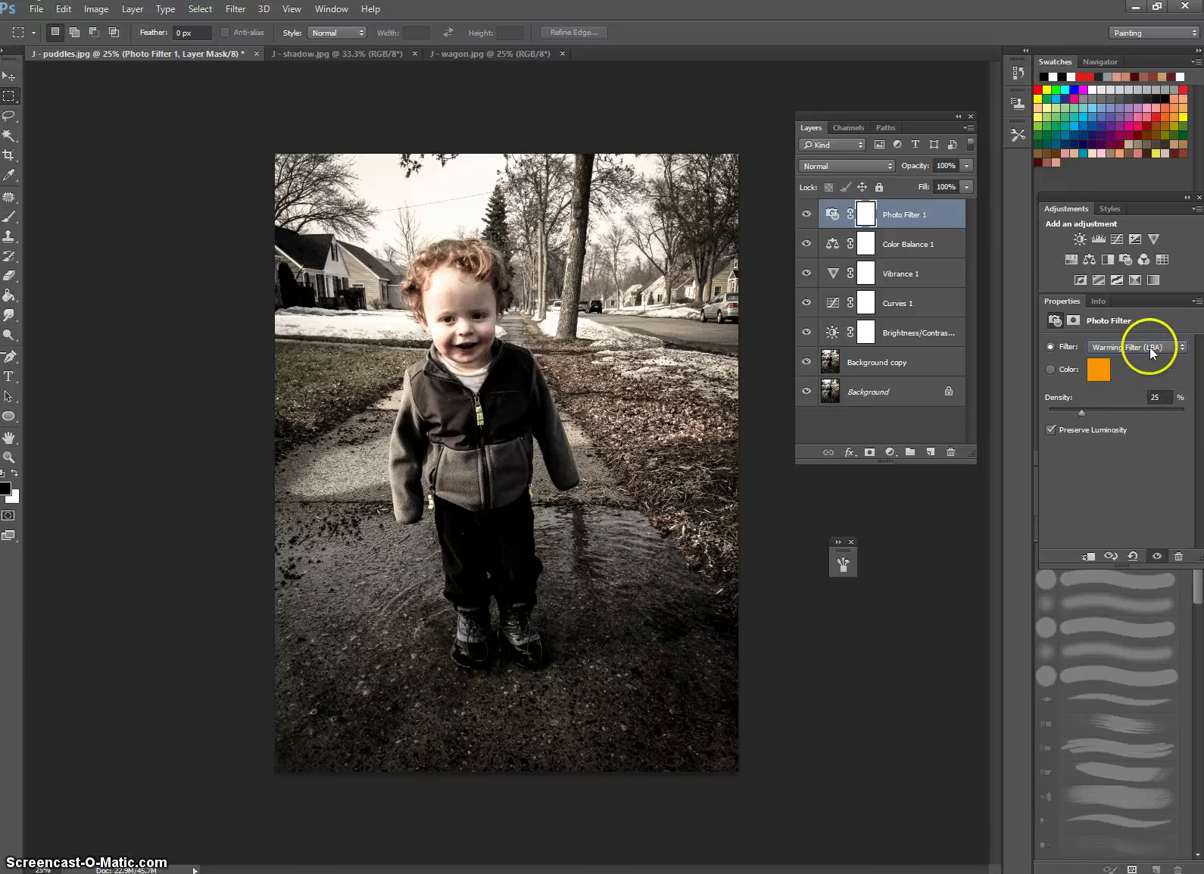
left_click(1143, 350)
left_click(1136, 385)
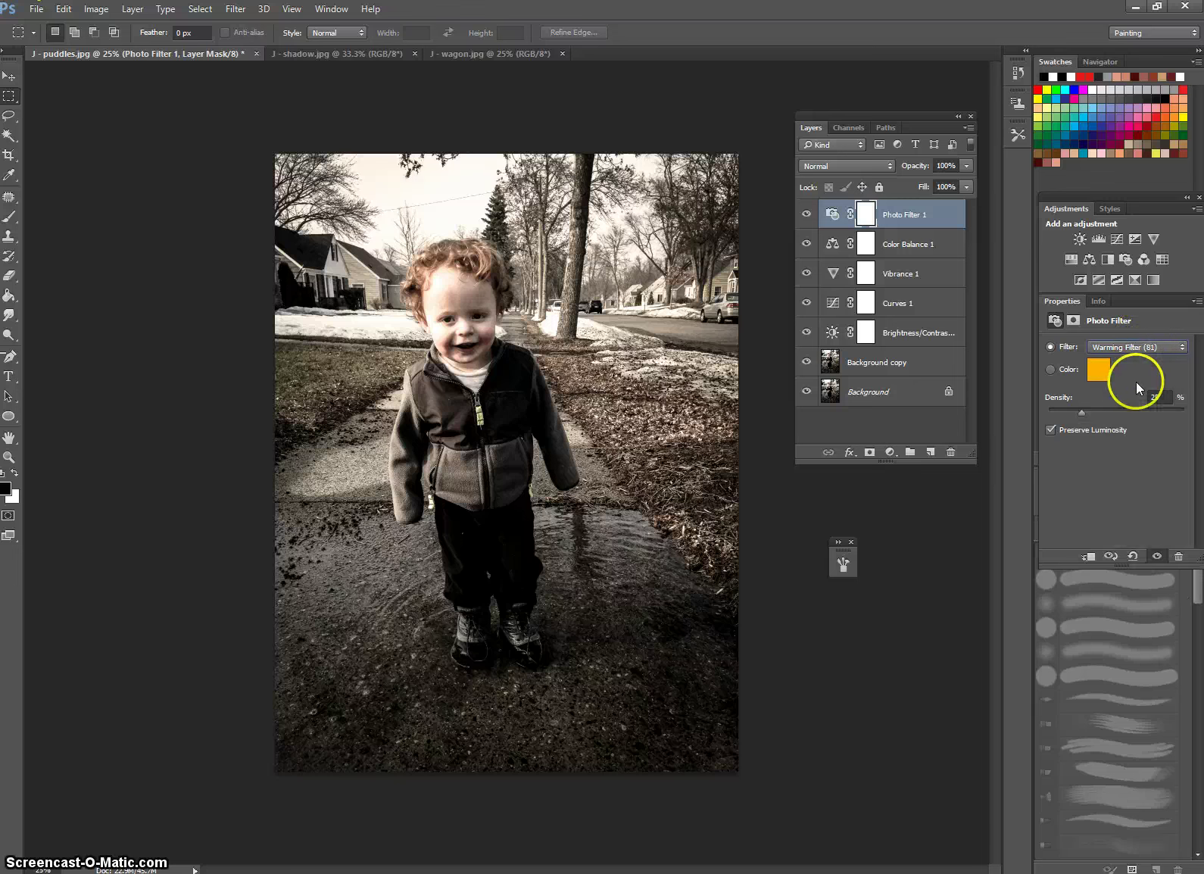
left_click(1143, 349)
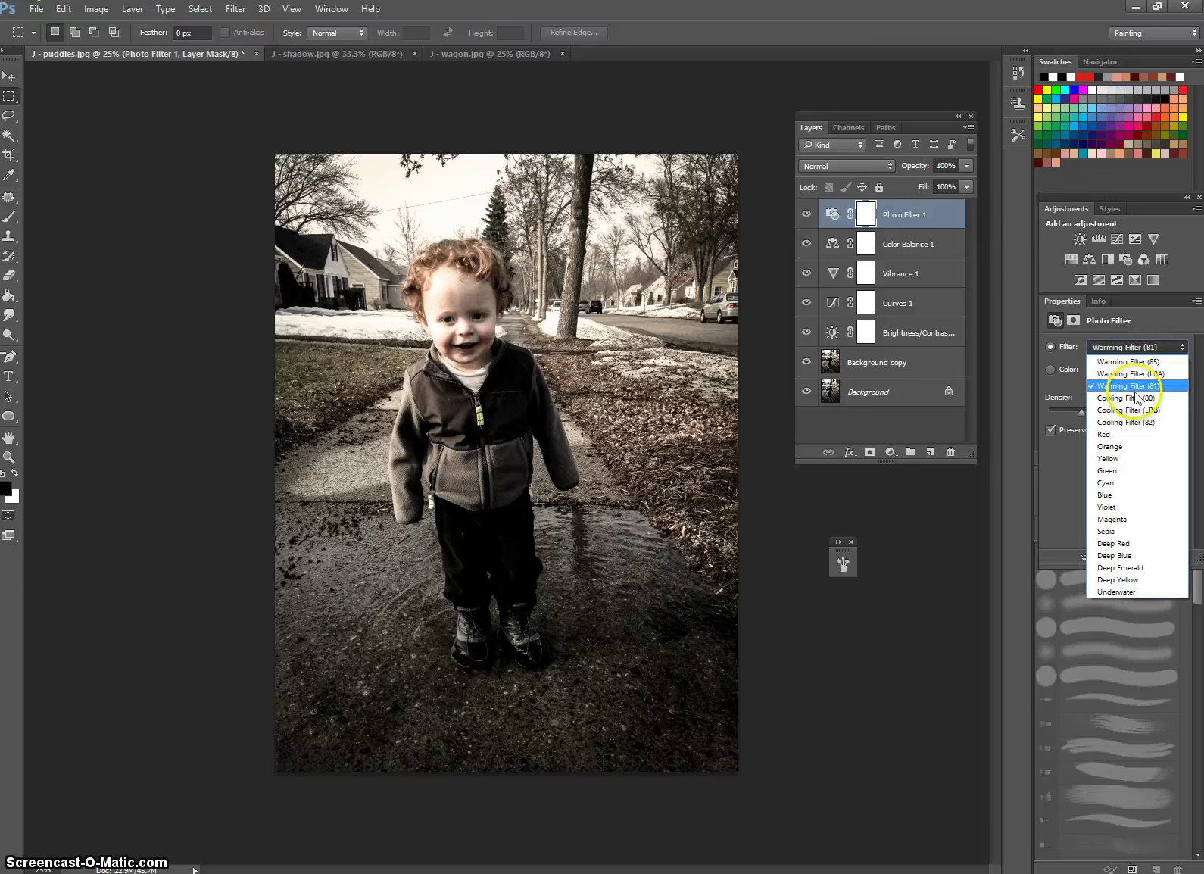
left_click(1135, 395)
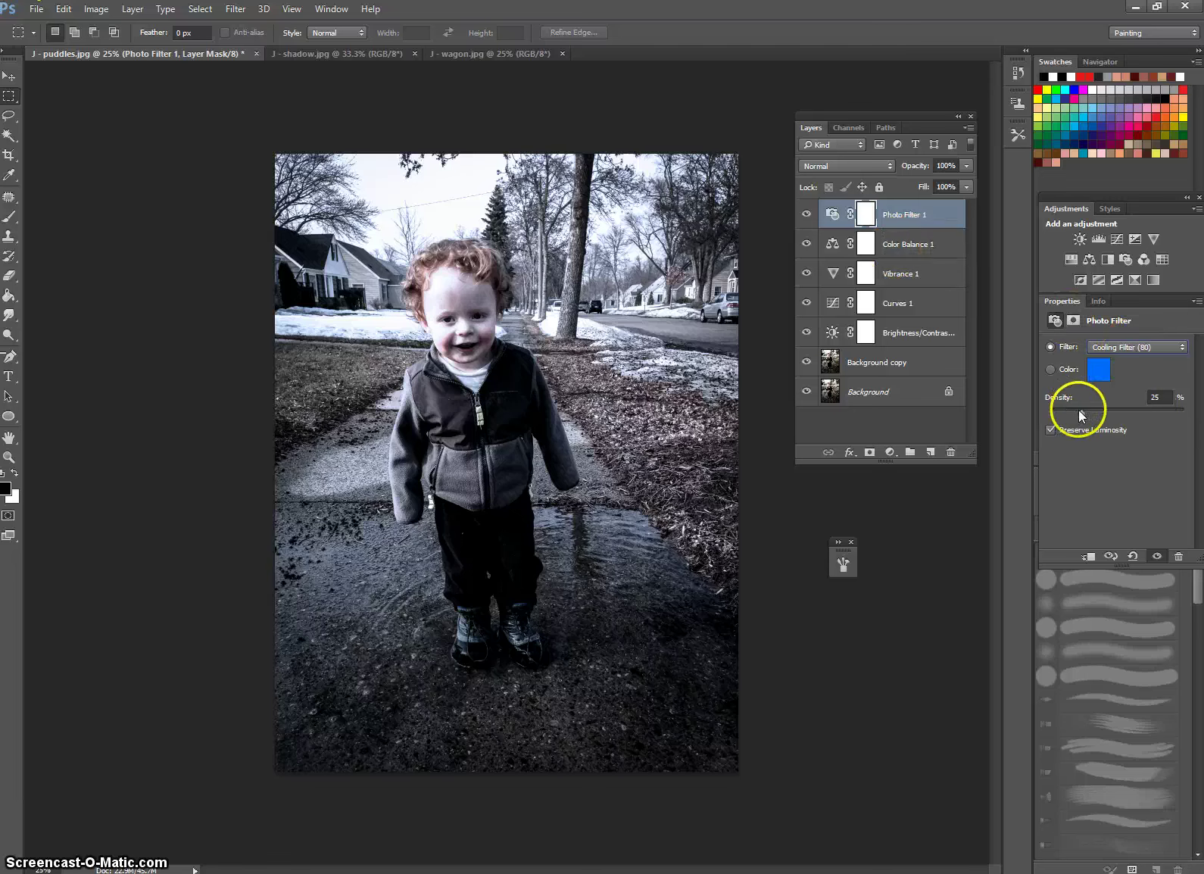
Set the Photo Filter density to 7% and add a Color Overlay effect to the Photo Filter layer
mouse_move(1082, 412)
left_mouse_down()
mouse_move(1185, 412)
mouse_move(1060, 415)
left_mouse_up()
left_click(851, 453)
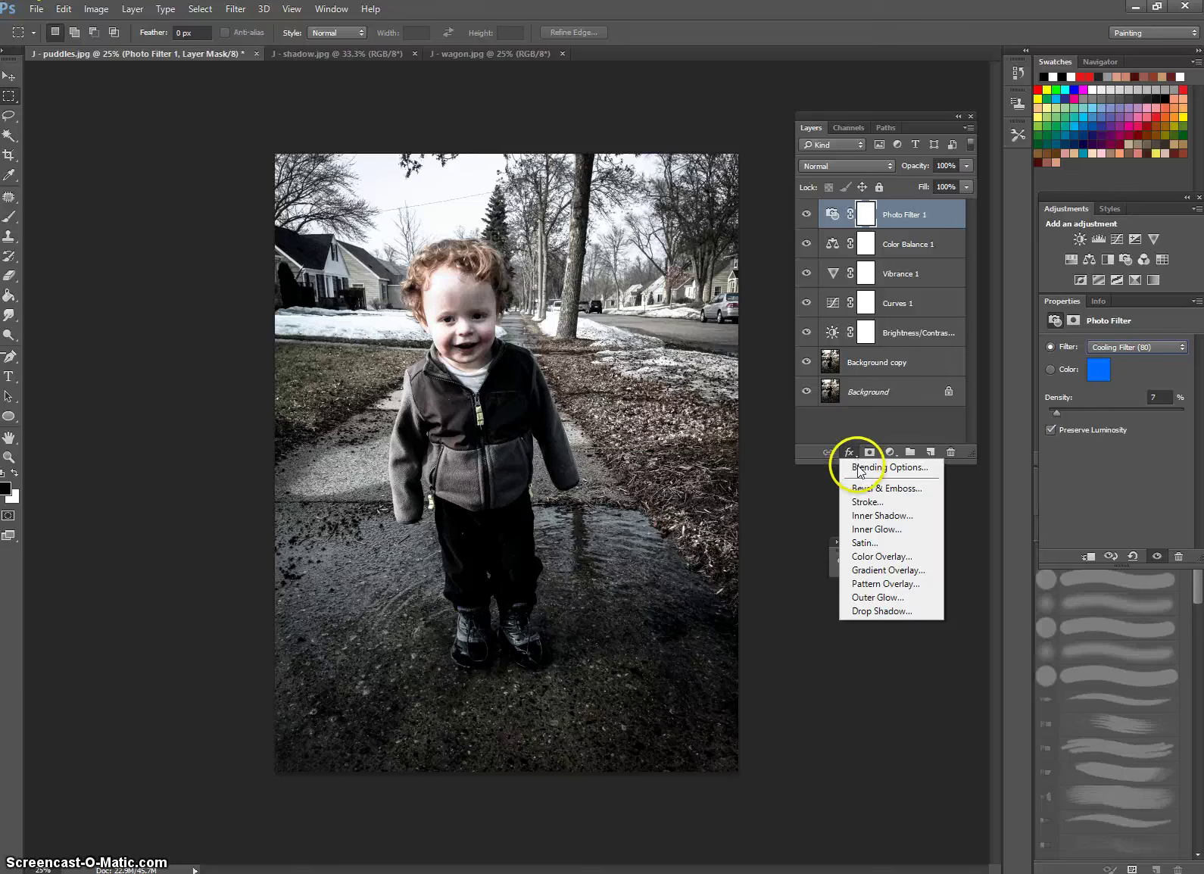
left_click(899, 562)
left_click_drag(748, 375, 841, 371)
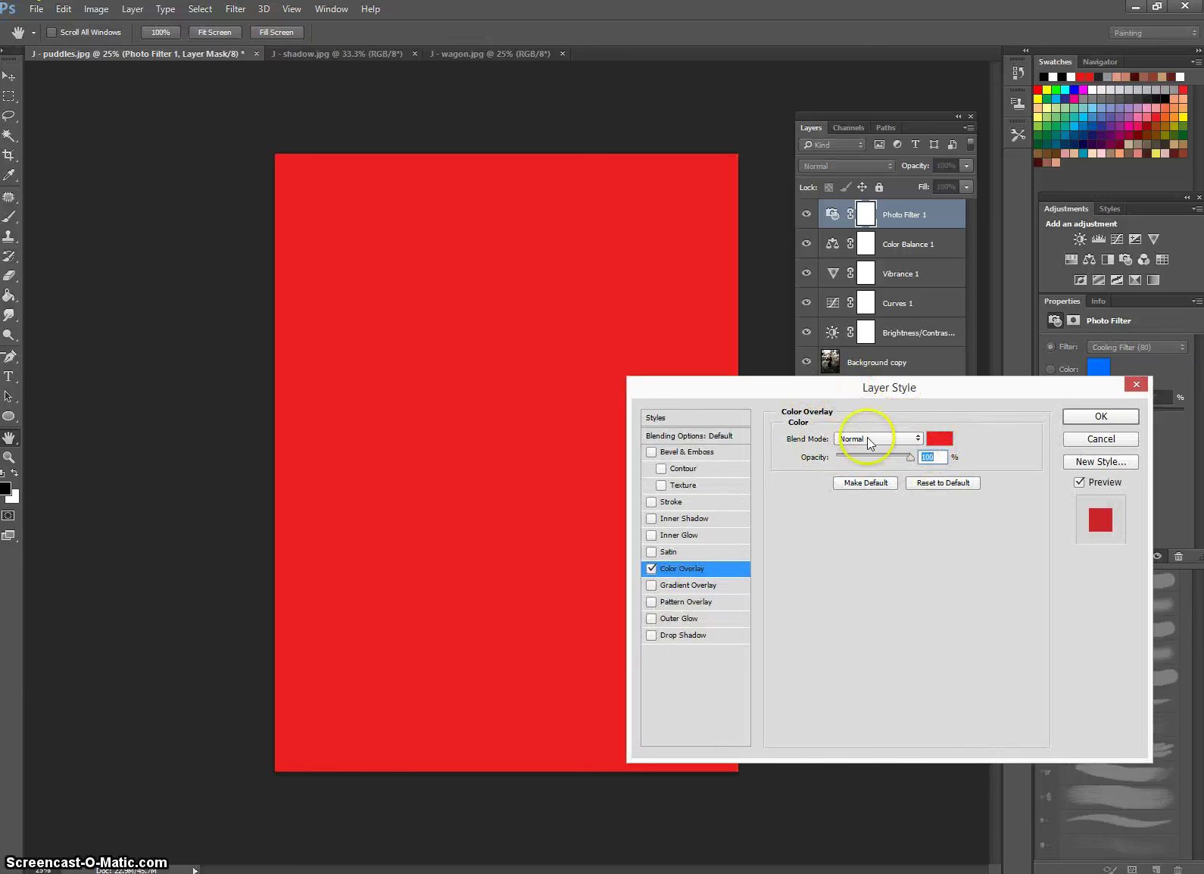
Change the overlay color to a muted teal-blue with a hue of 200°
left_click(949, 442)
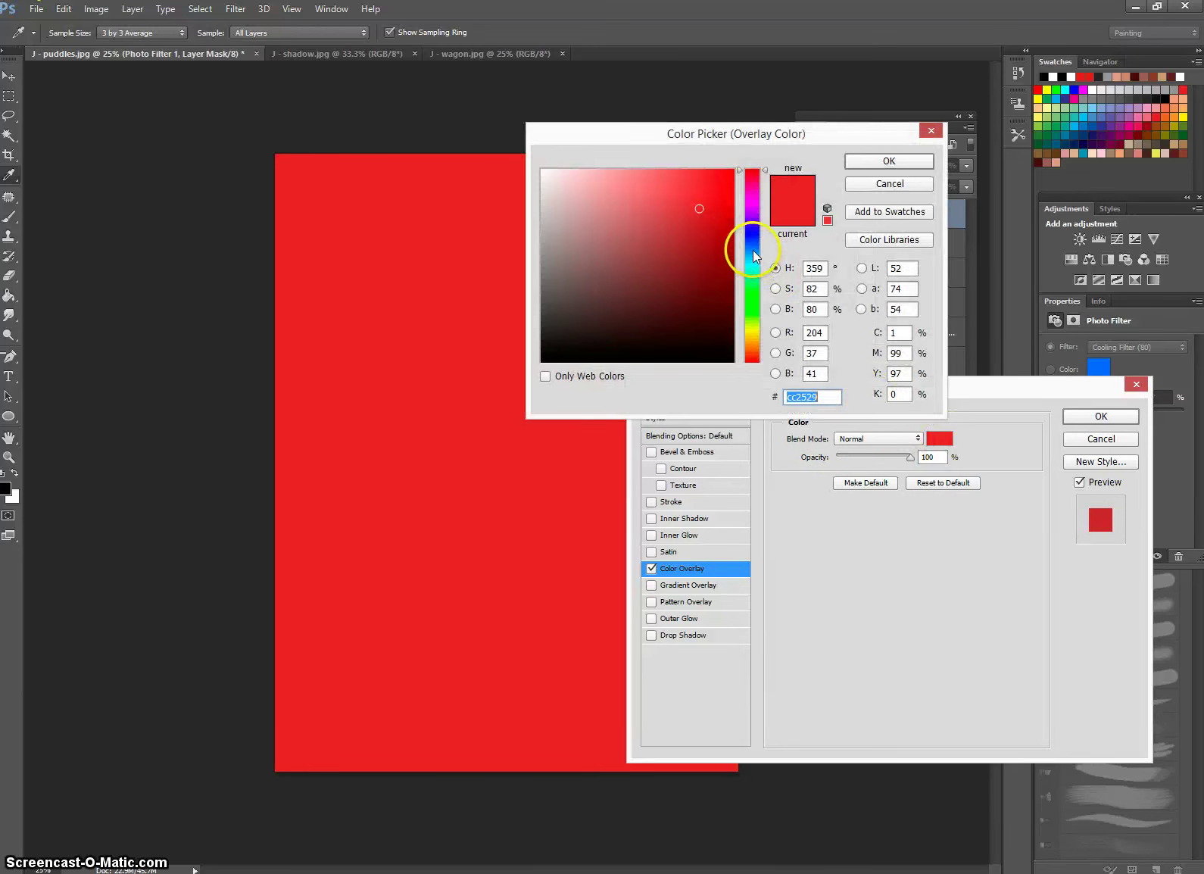
left_click(753, 250)
left_click(753, 254)
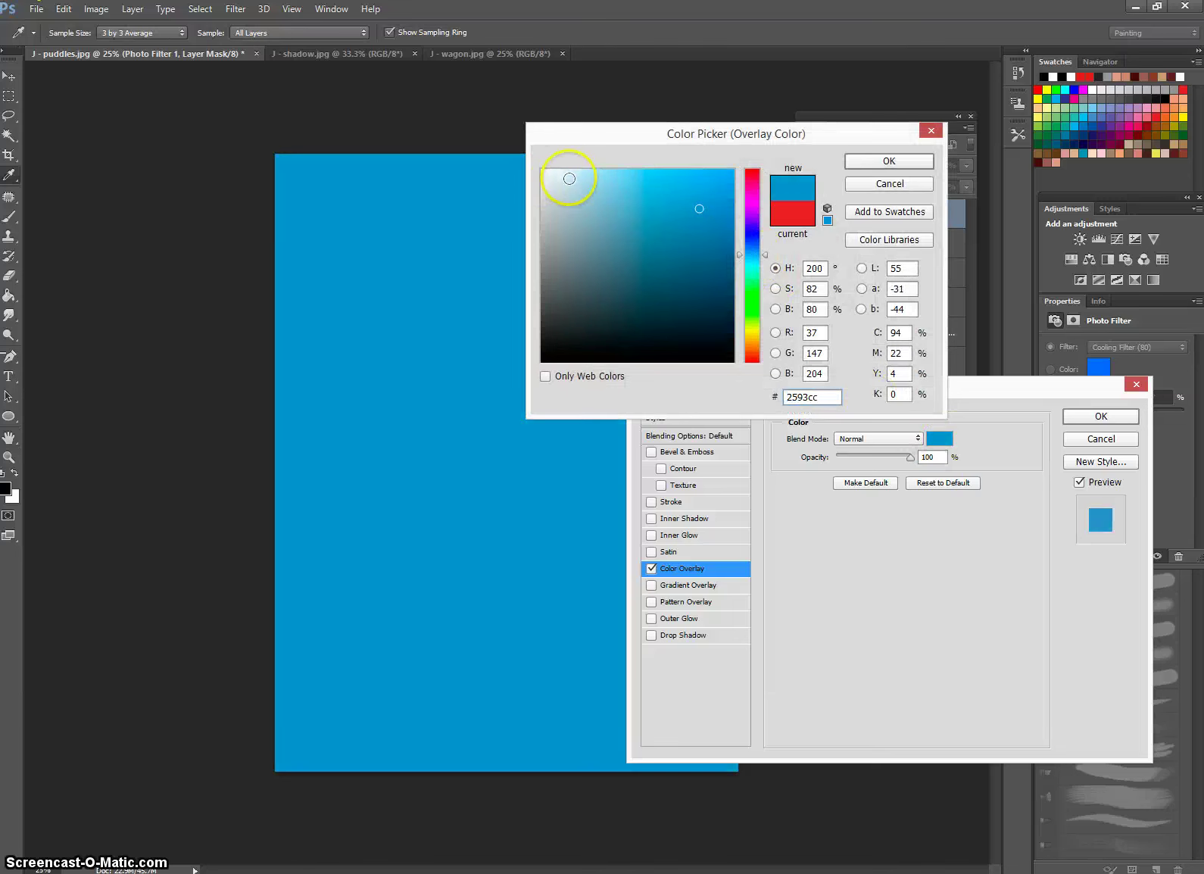
left_click(591, 182)
left_click(604, 224)
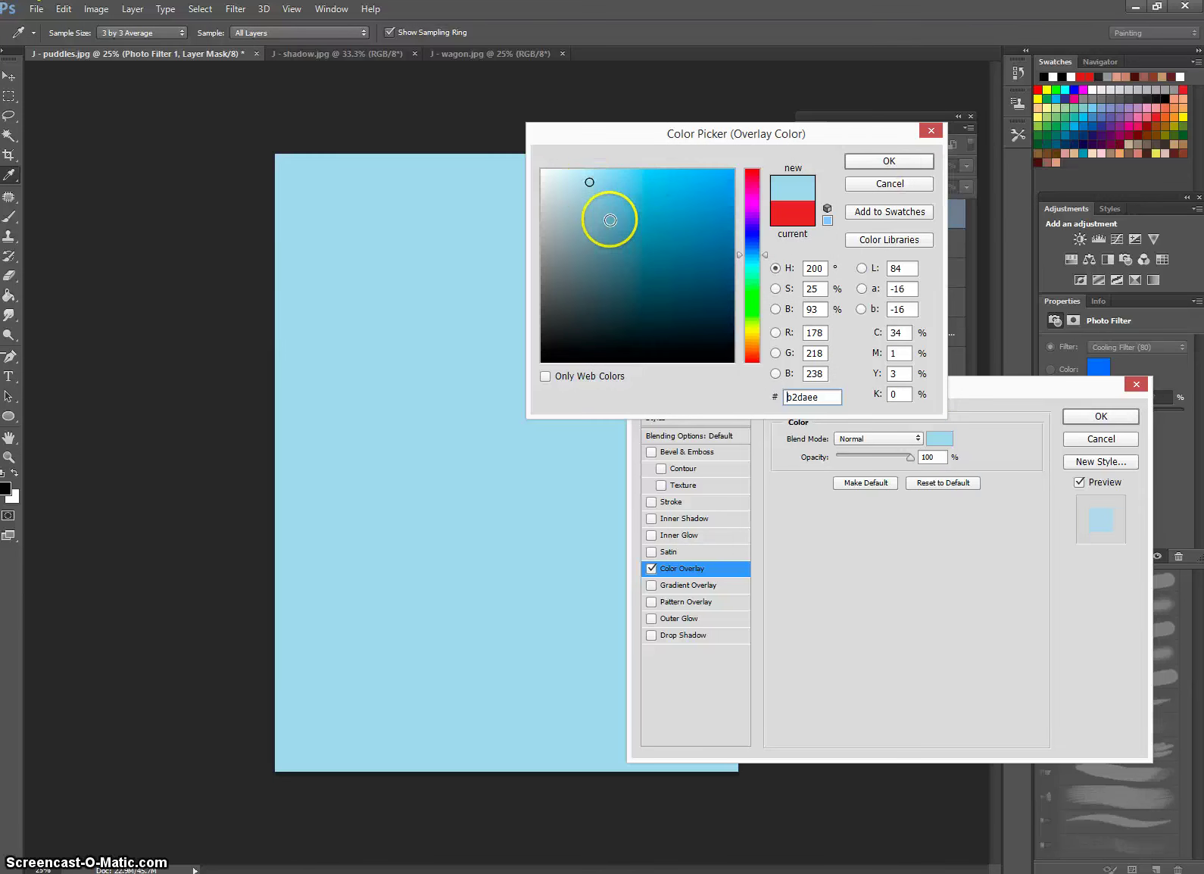
left_click(892, 162)
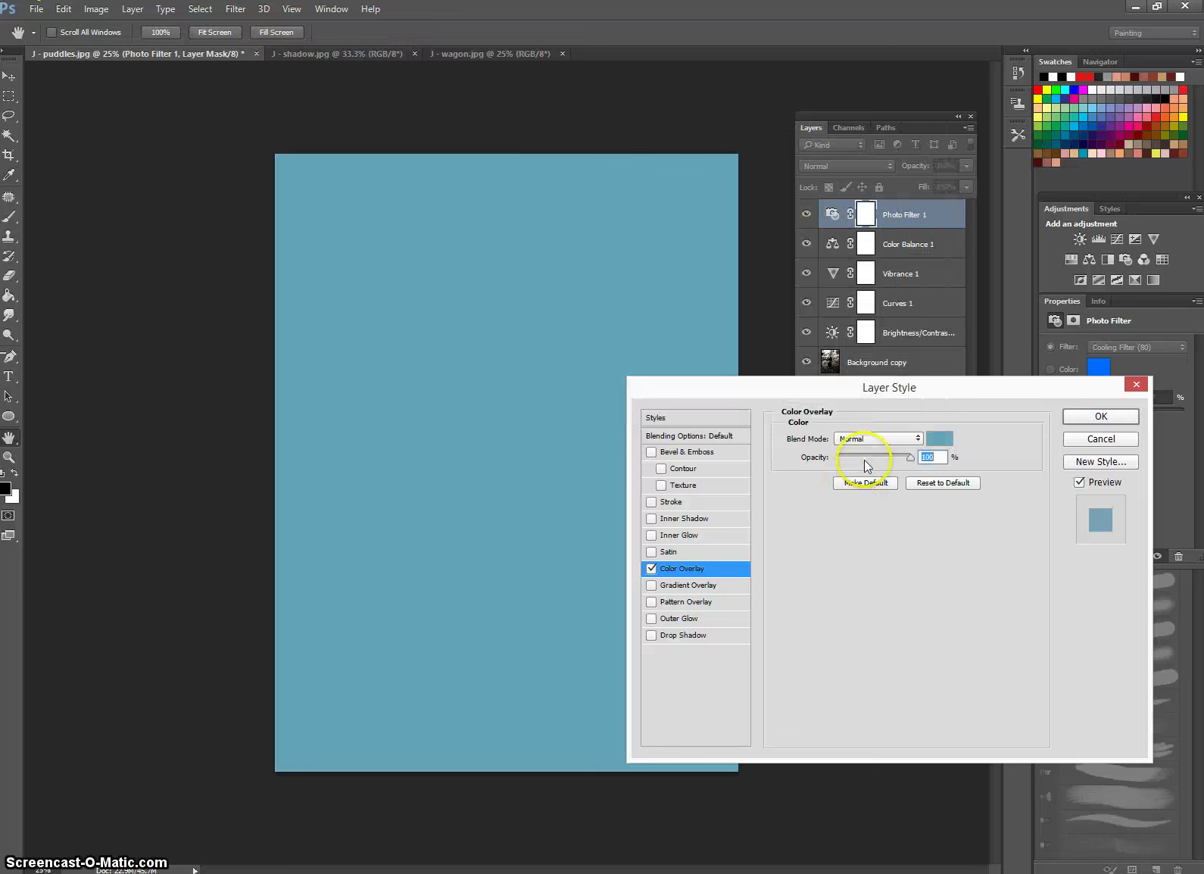
Try the Darken, Multiply and Linear Burn blend modes on the Color Overlay at full opacity
left_click(910, 444)
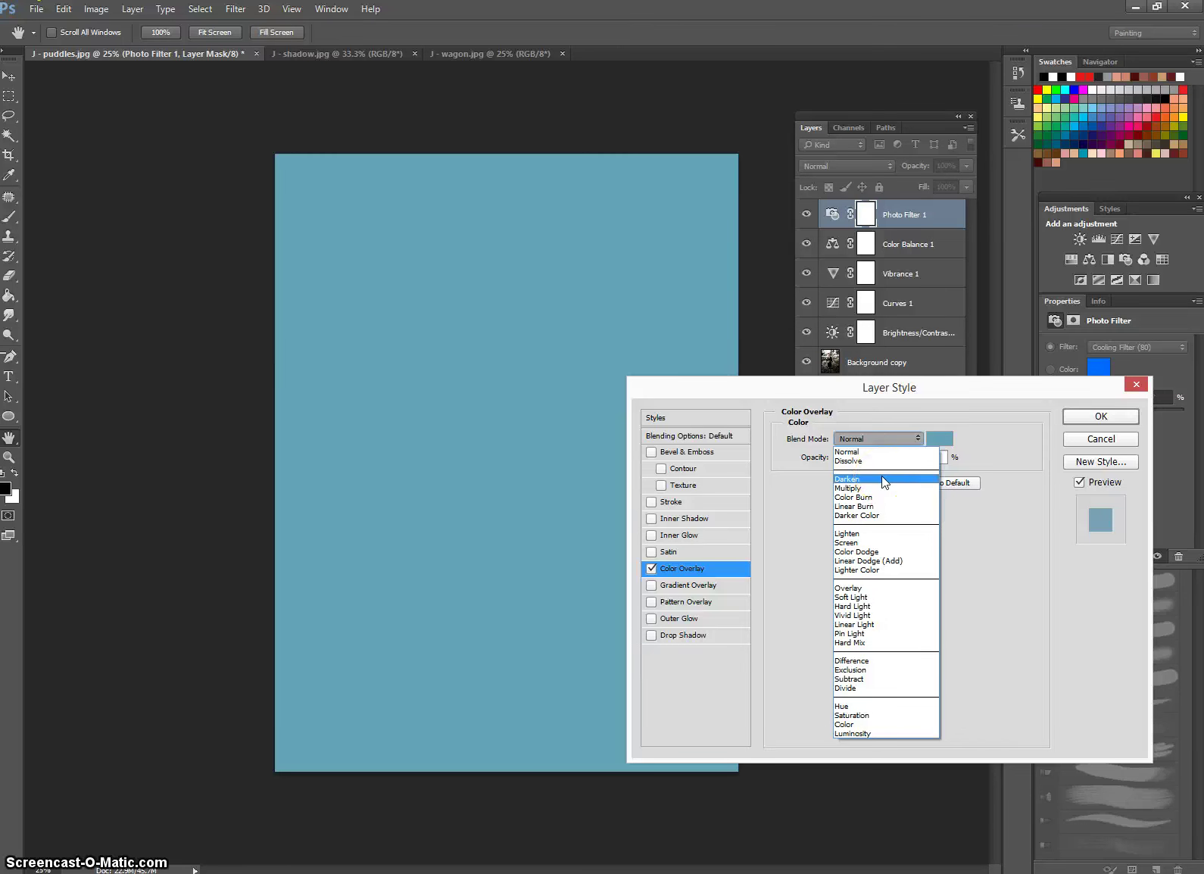
left_click(885, 478)
left_click(907, 439)
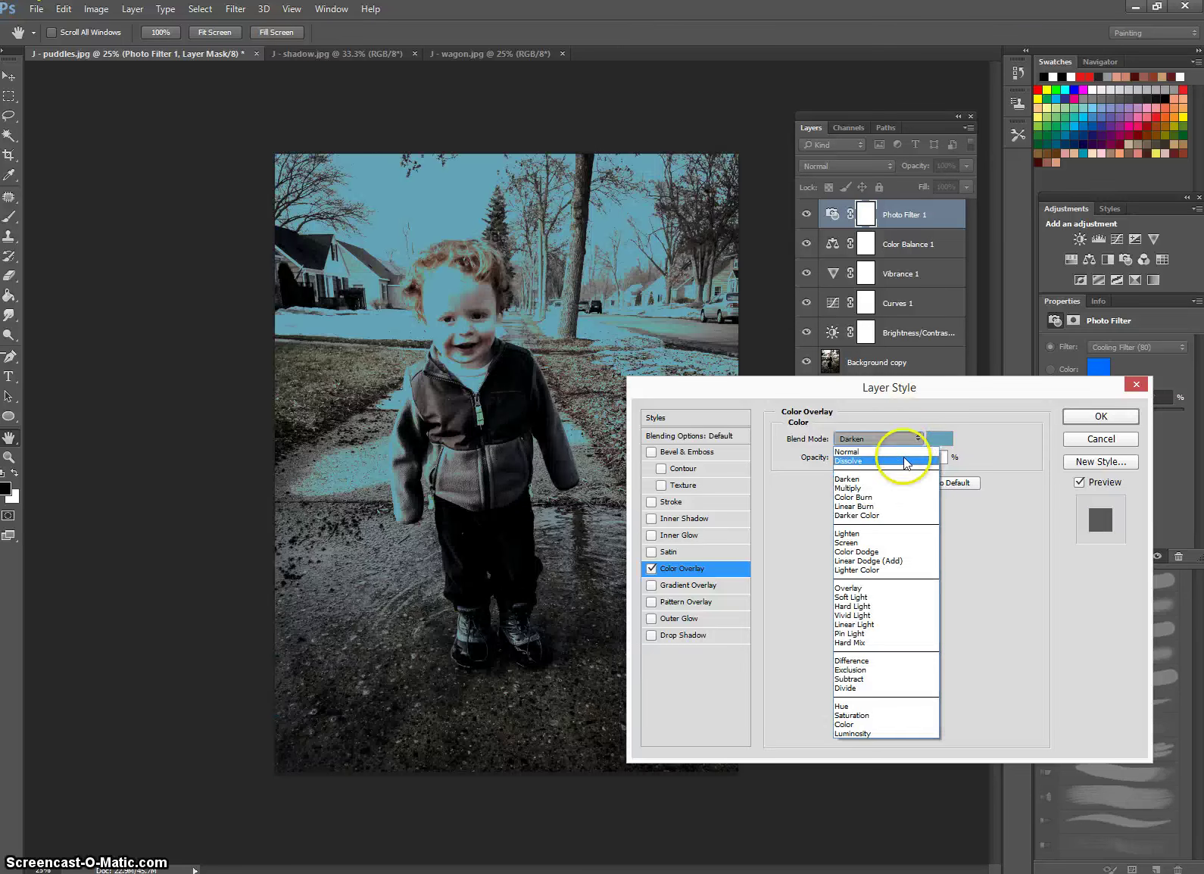
left_click(871, 488)
left_click(903, 437)
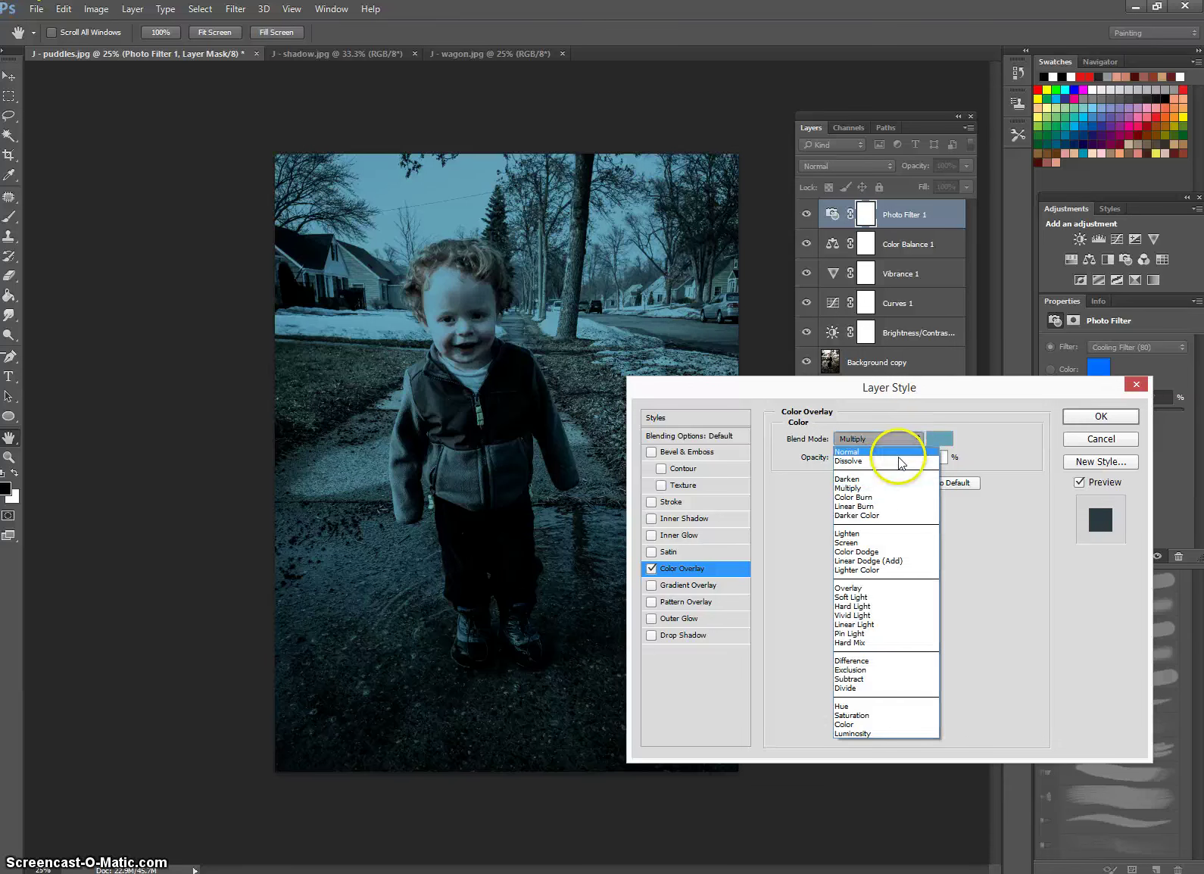
left_click(884, 507)
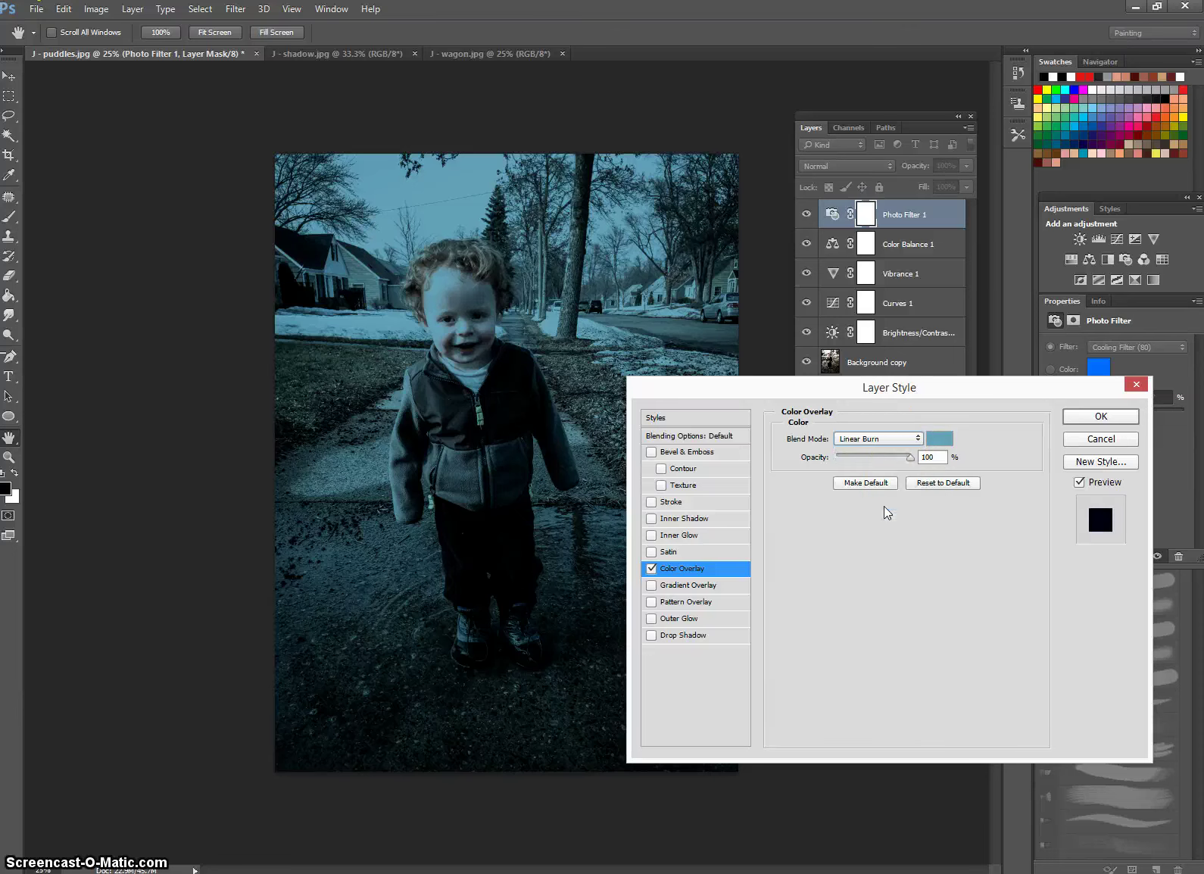
Try the lightening and contrast blend modes on the Color Overlay, from Lighten and Screen through Overlay and Soft Light to Linear Light
left_click(913, 443)
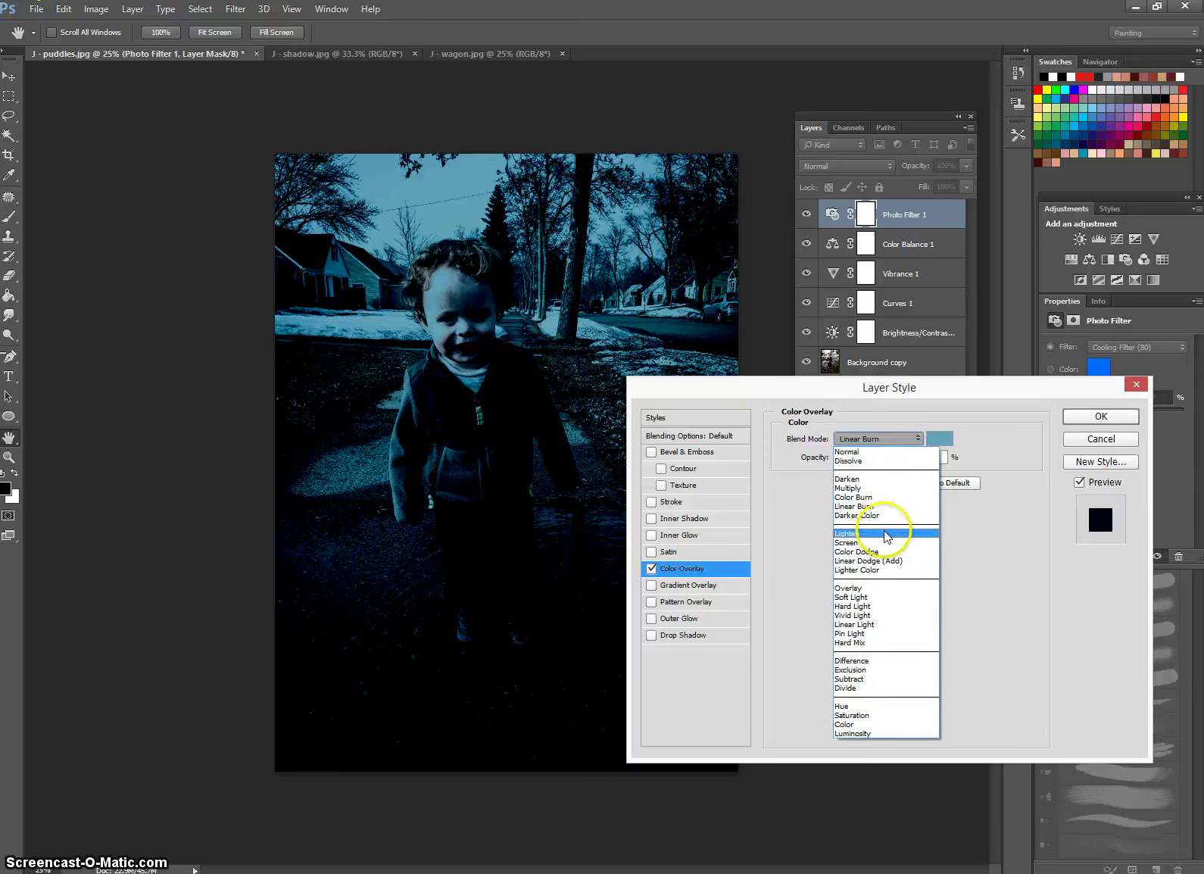
left_click(883, 533)
key("Down")
key("Down")
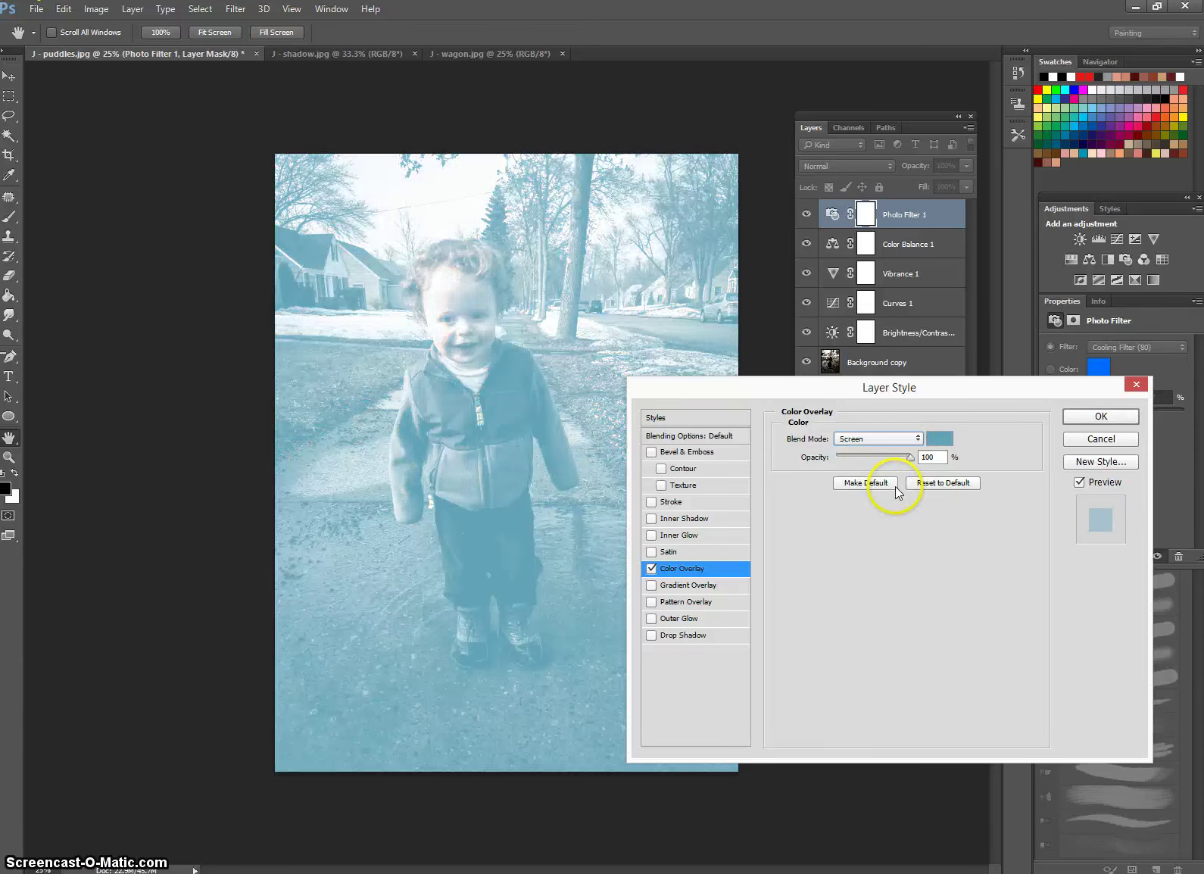
key("Down")
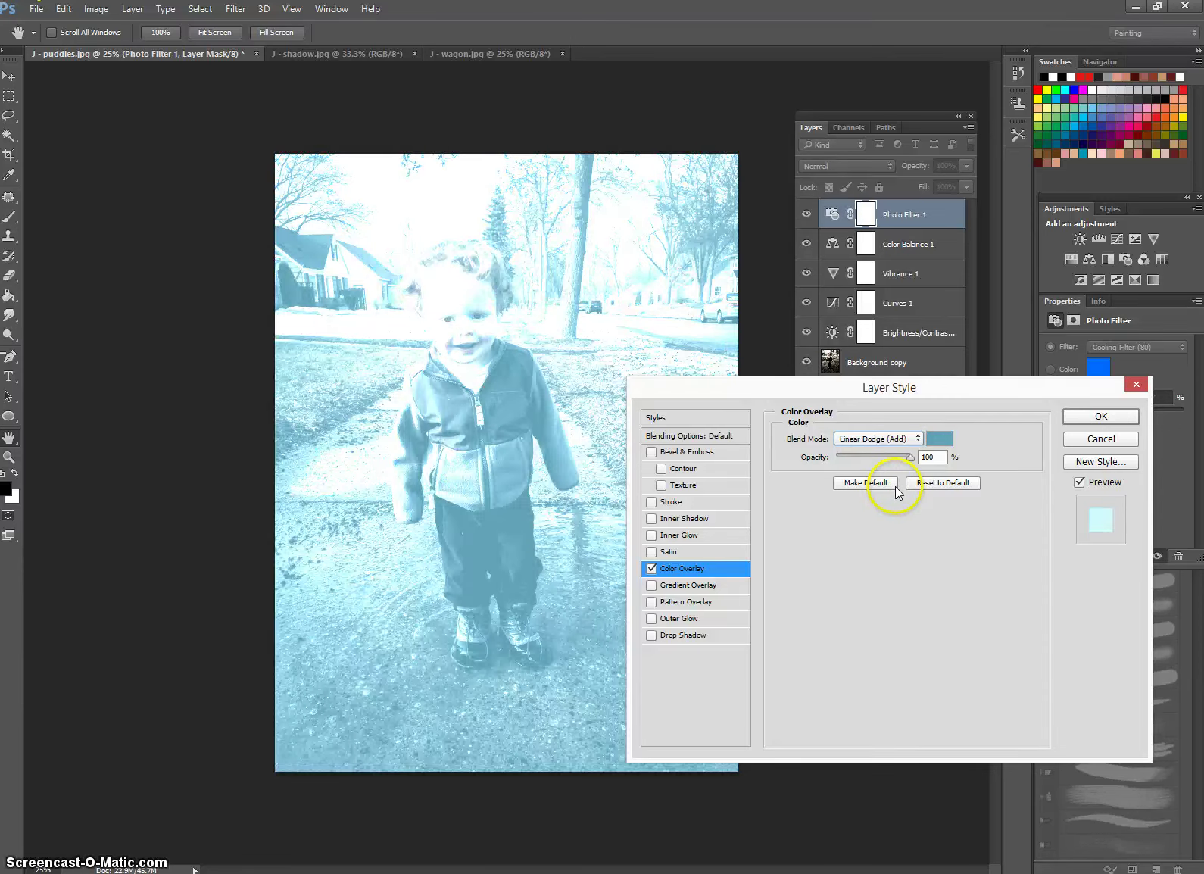
key("Down")
key("Down")
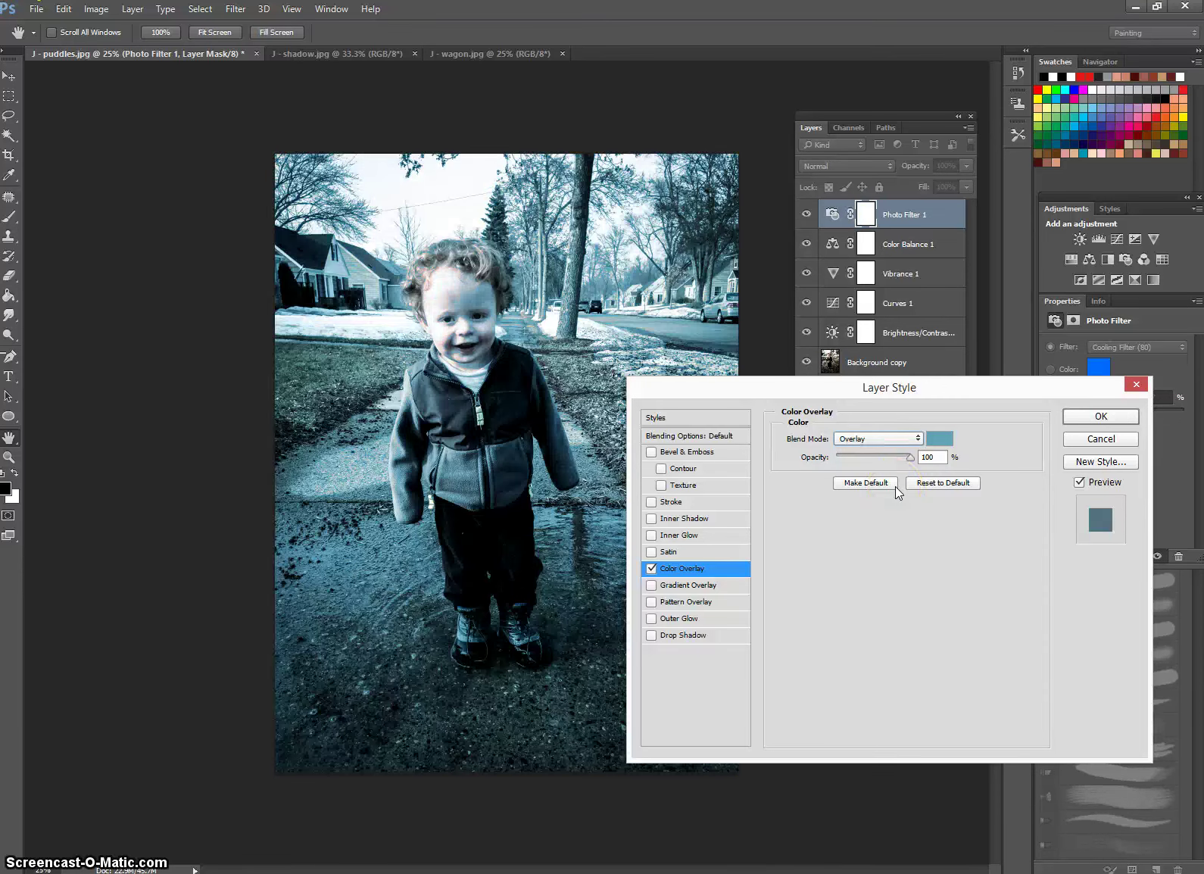
key("Down")
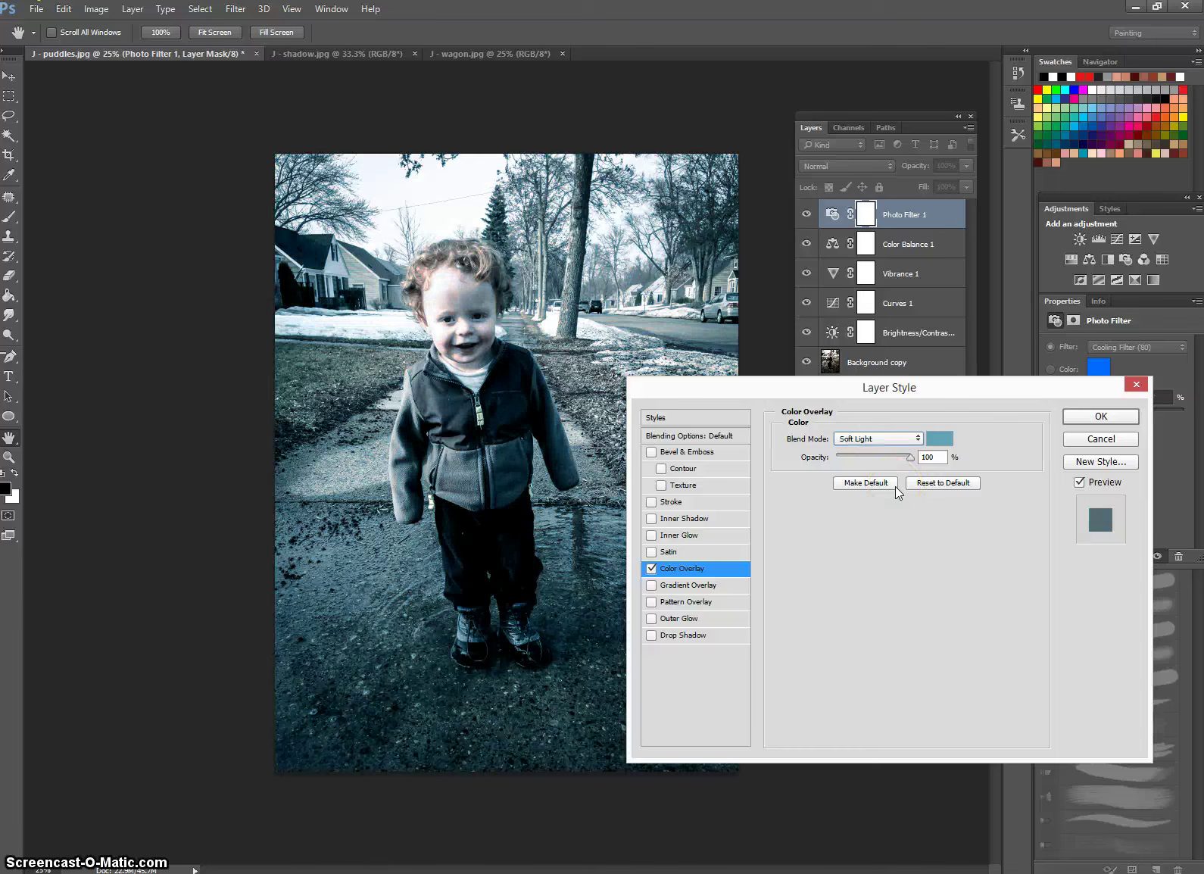
key("Down")
key("Down")
key("Down")
key("Down")
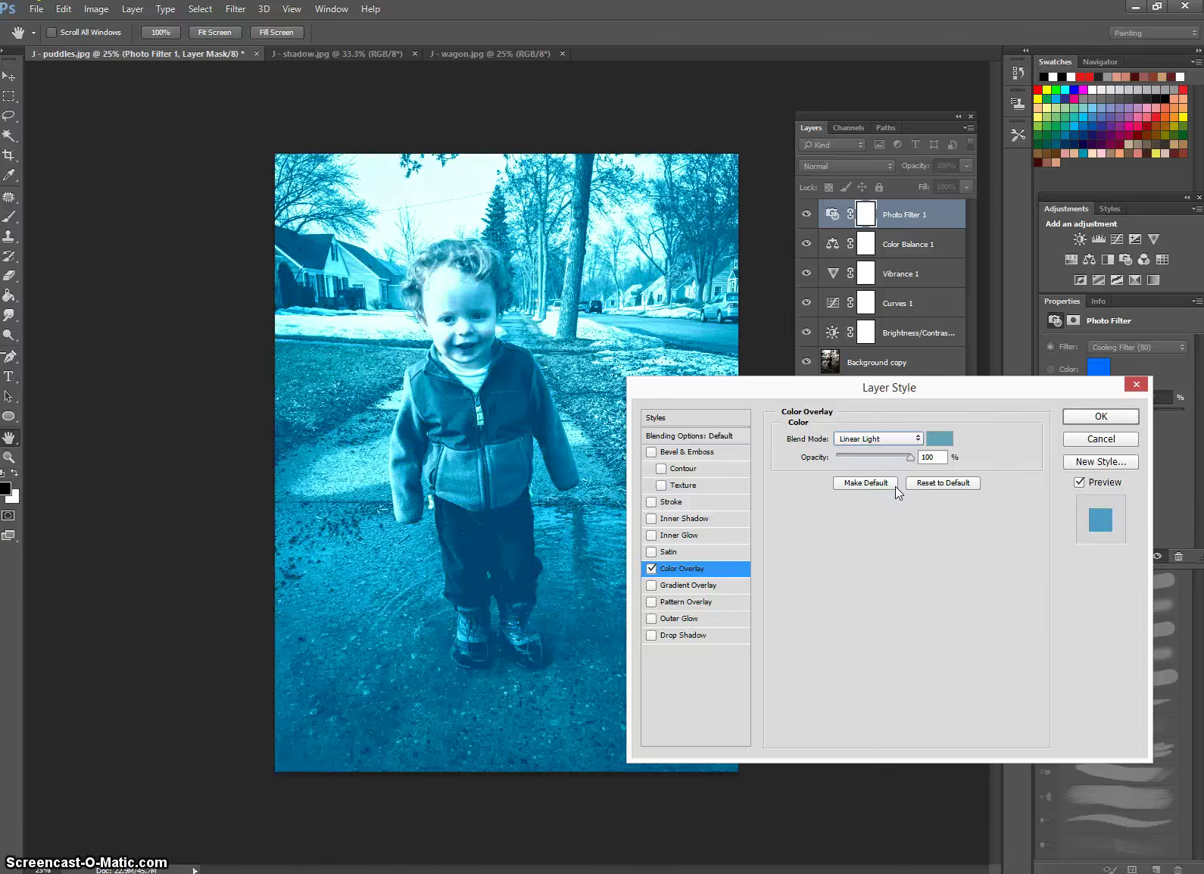
Lower the Color Overlay's opacity to 28% while using the Pin Light blend mode
left_click(916, 458)
type("32")
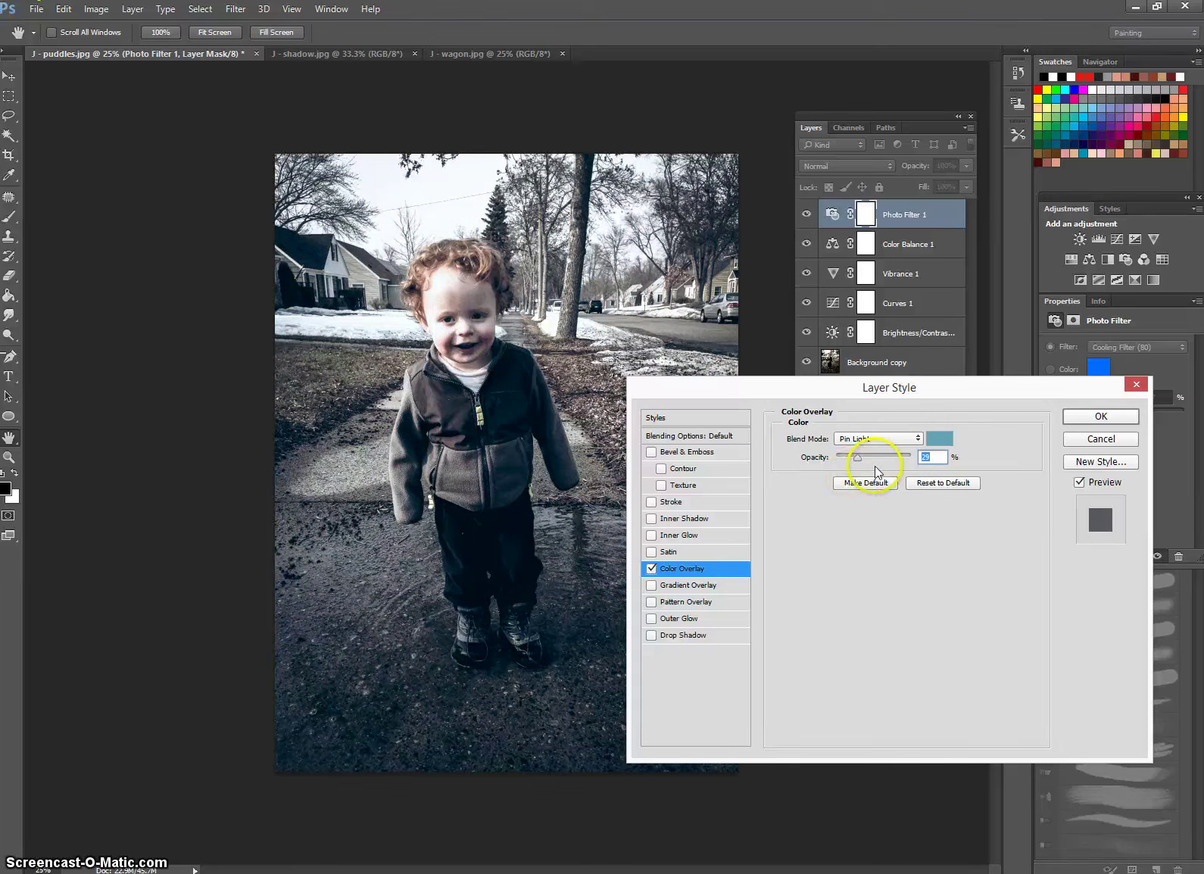
left_click(896, 442)
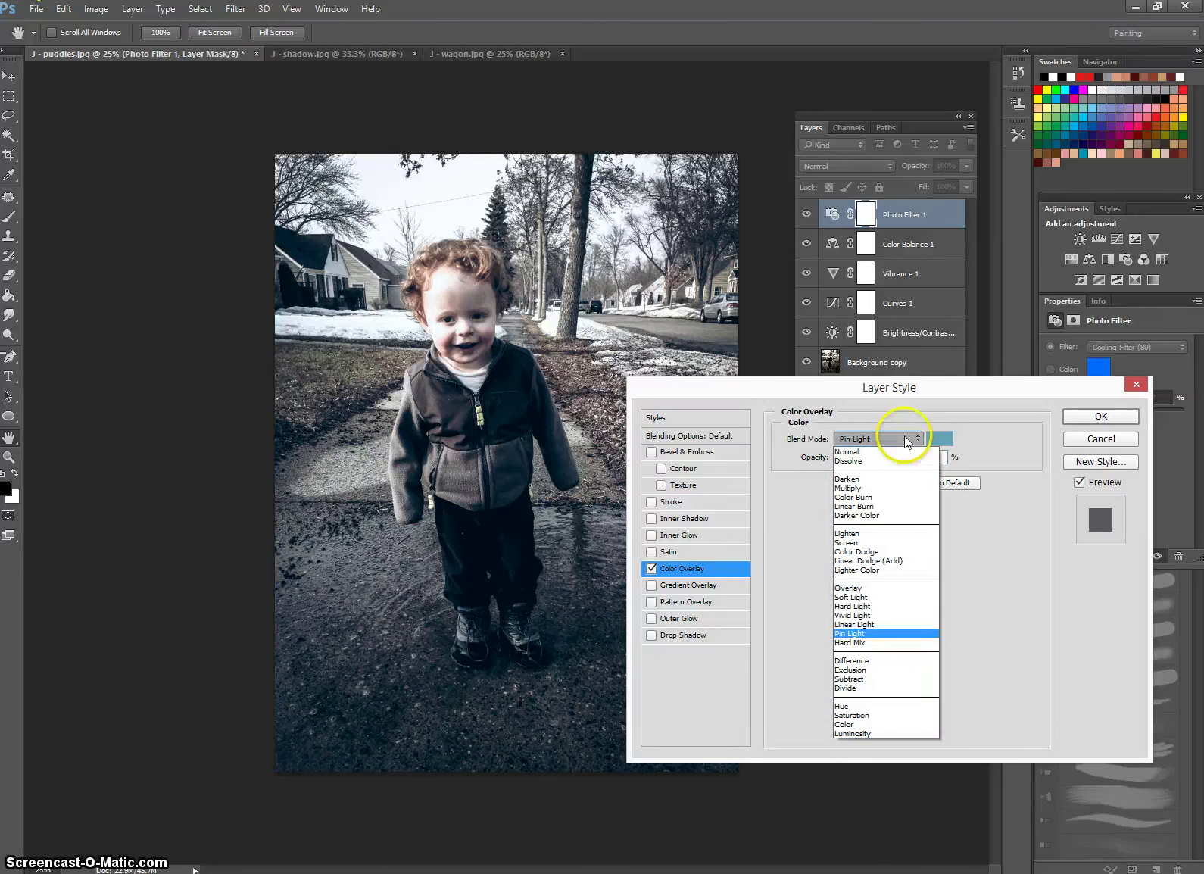
left_click(873, 635)
Try the blend modes after Pin Light on the 28% overlay, including Difference, Saturation and Luminosity
key("Down")
key("Down")
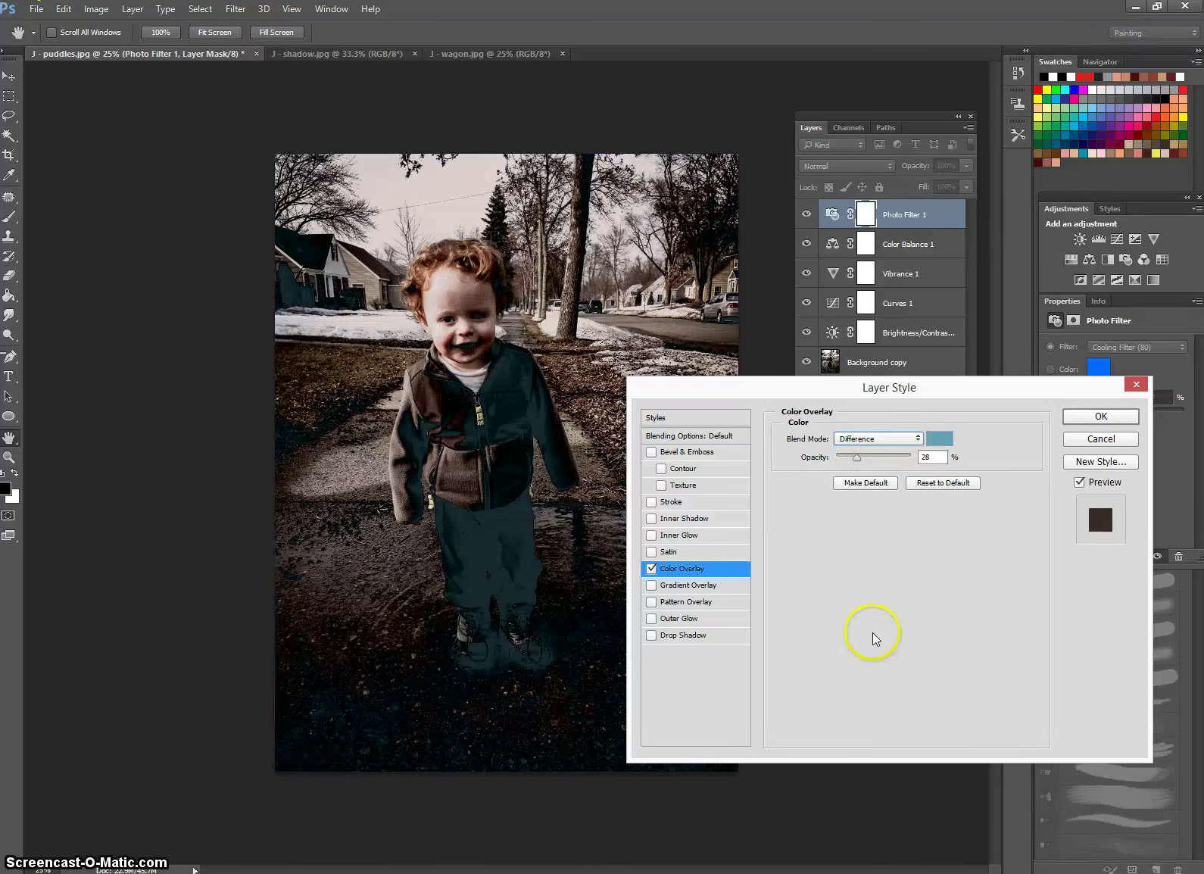
key("Down")
key("Down")
key("Down")
key("Down")
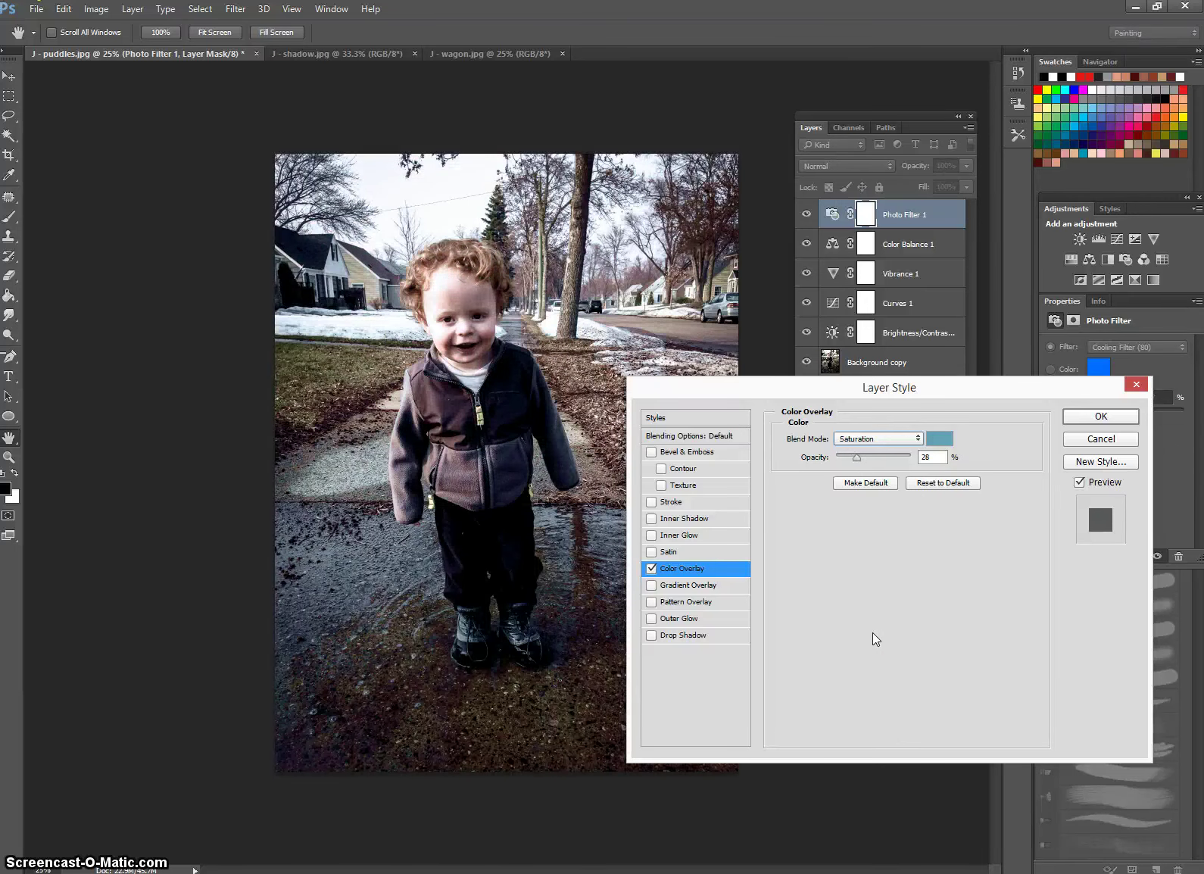
key("Down")
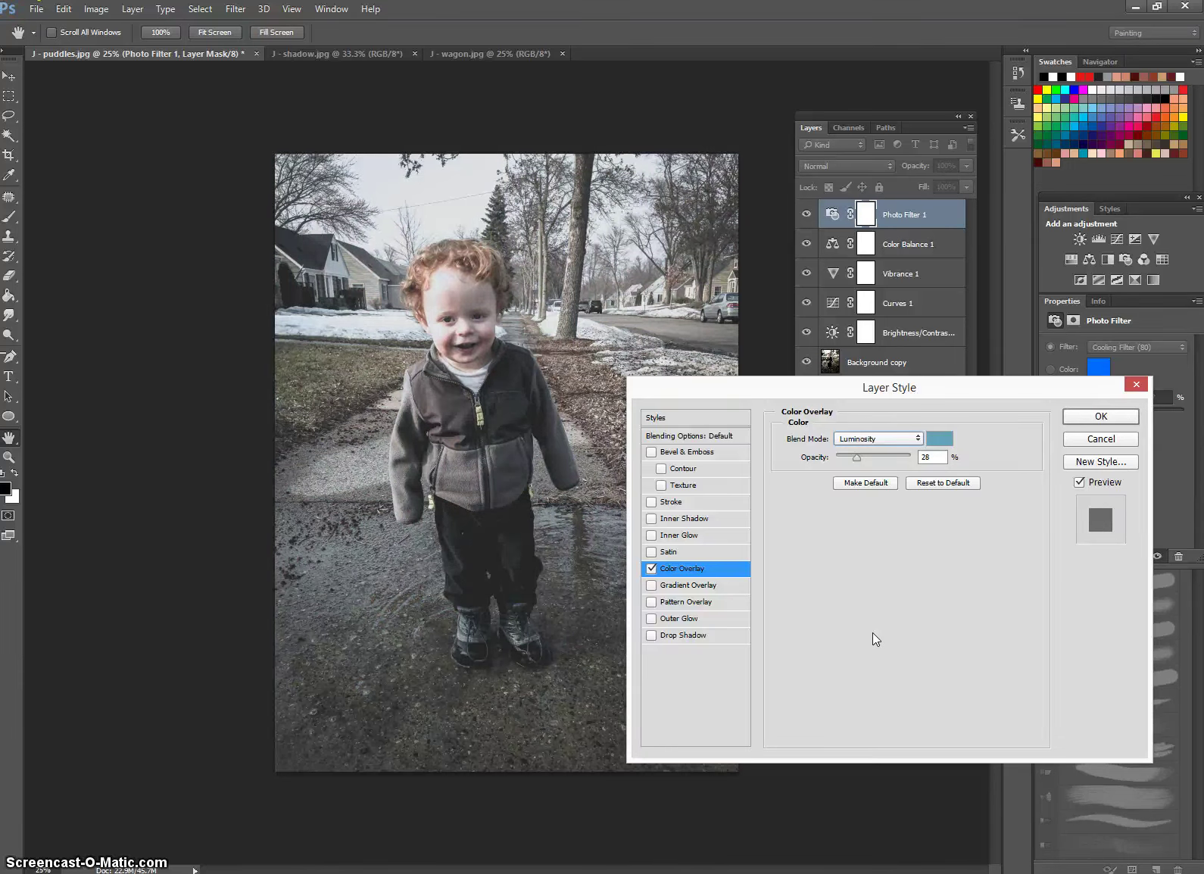
Step the overlay's blend mode back from Luminosity through Difference to Overlay
key("Up")
key("Up")
key("Up")
key("Up")
key("Up")
key("Up")
key("Up")
key("Up")
key("Up")
key("Up")
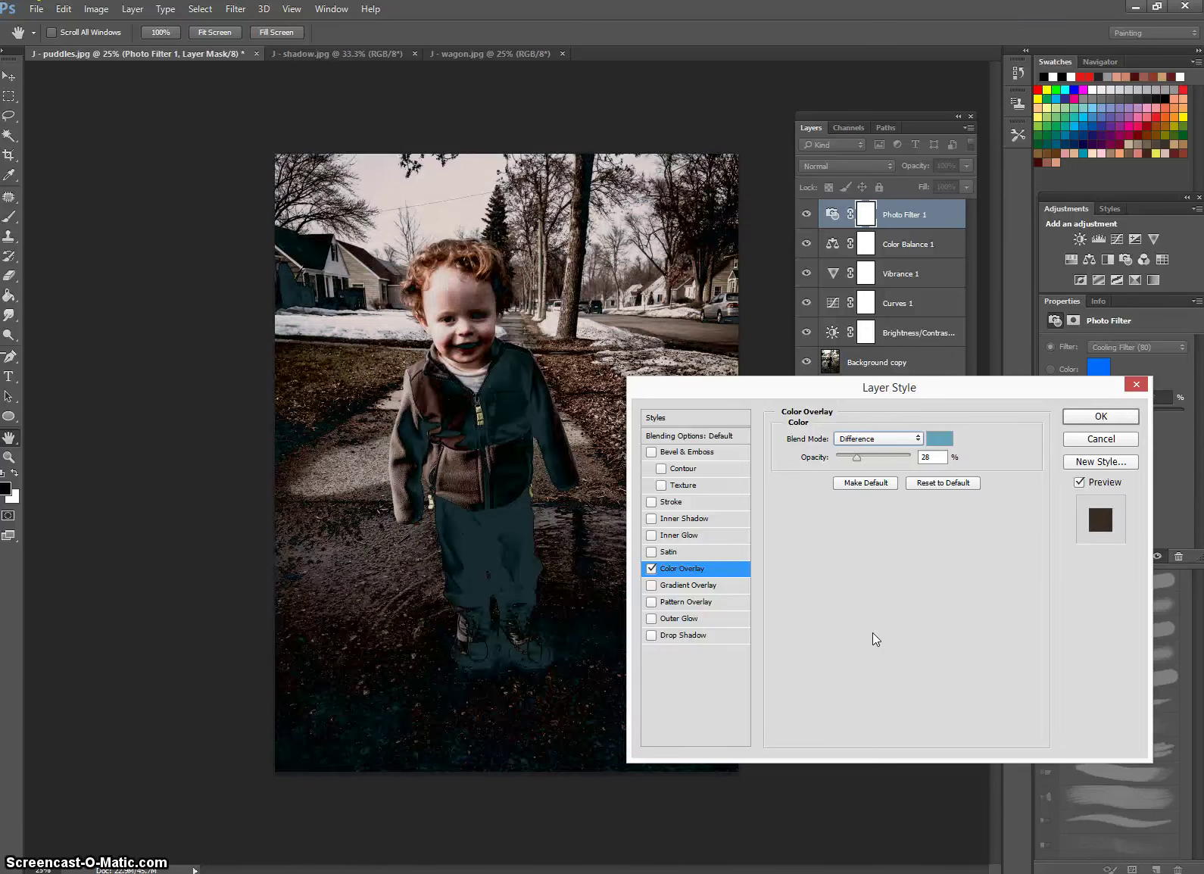
key("Up")
key("Up")
key("Up")
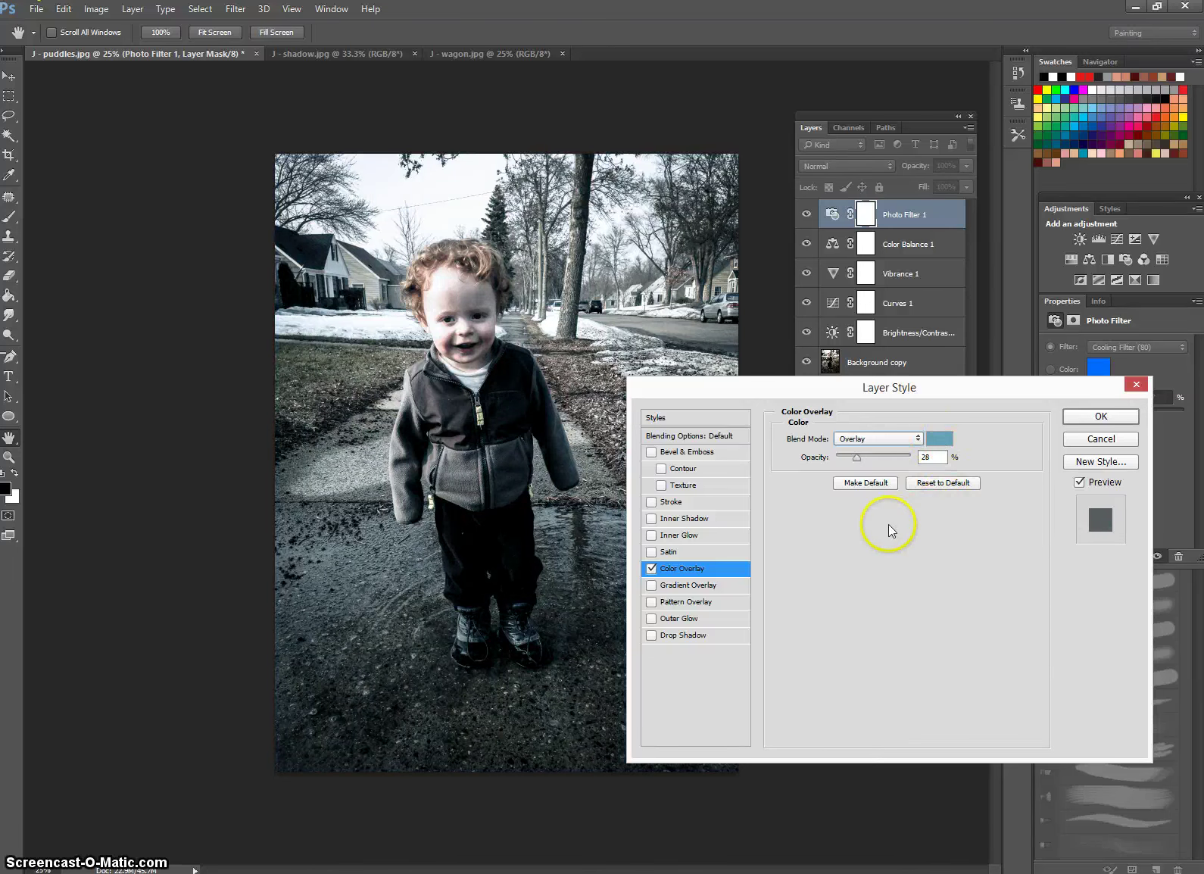
Try Color Dodge, Lighten, Linear Burn and Multiply as the 28% overlay's blend mode
key("Up")
key("Up")
key("Up")
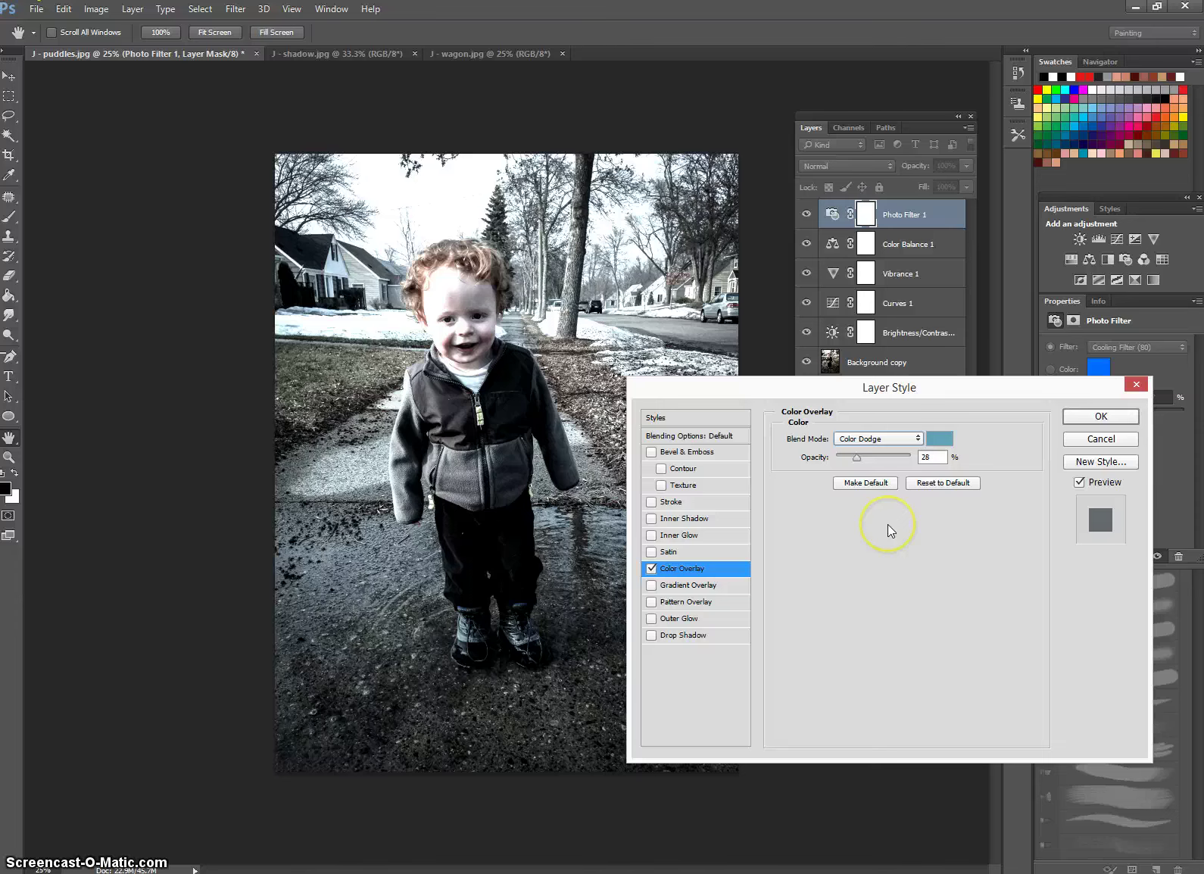
key("Up")
key("Up")
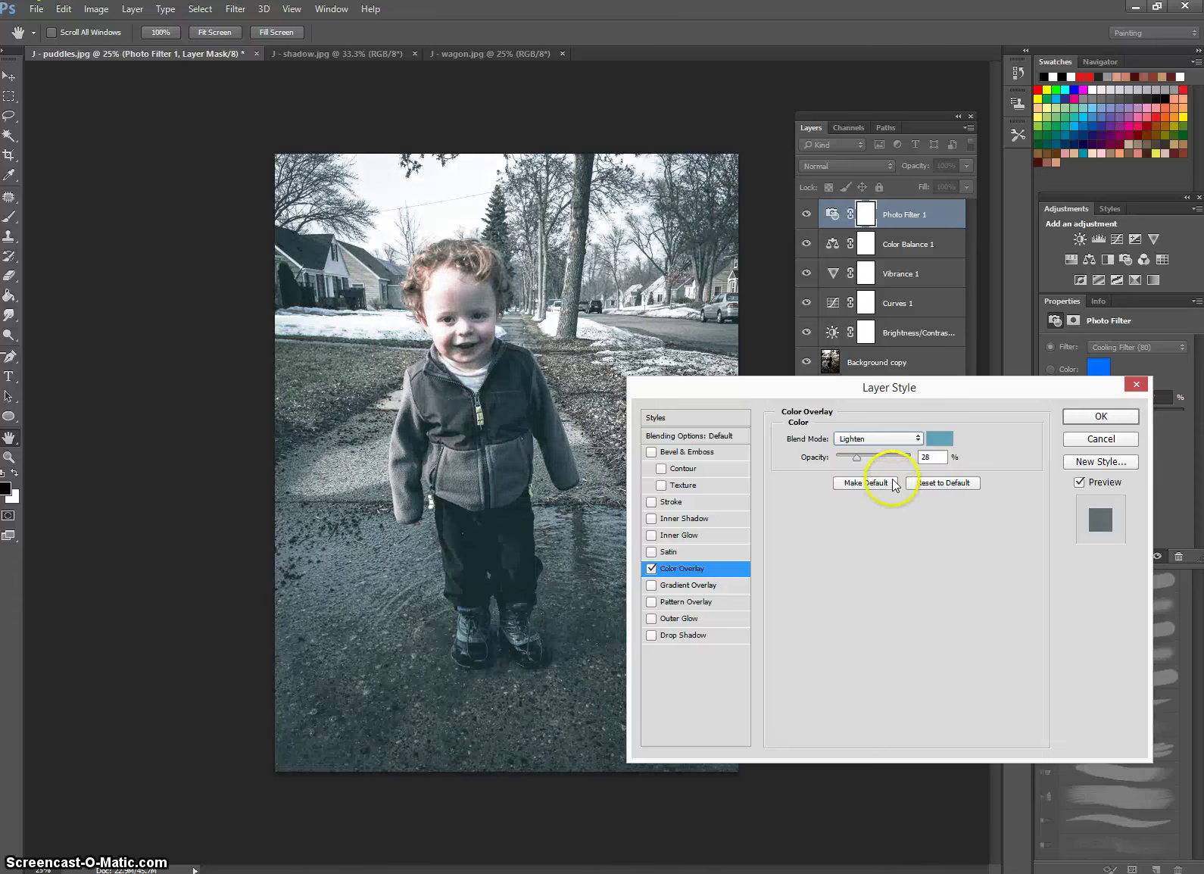
key("Up")
key("Up")
key("Up")
key("Up")
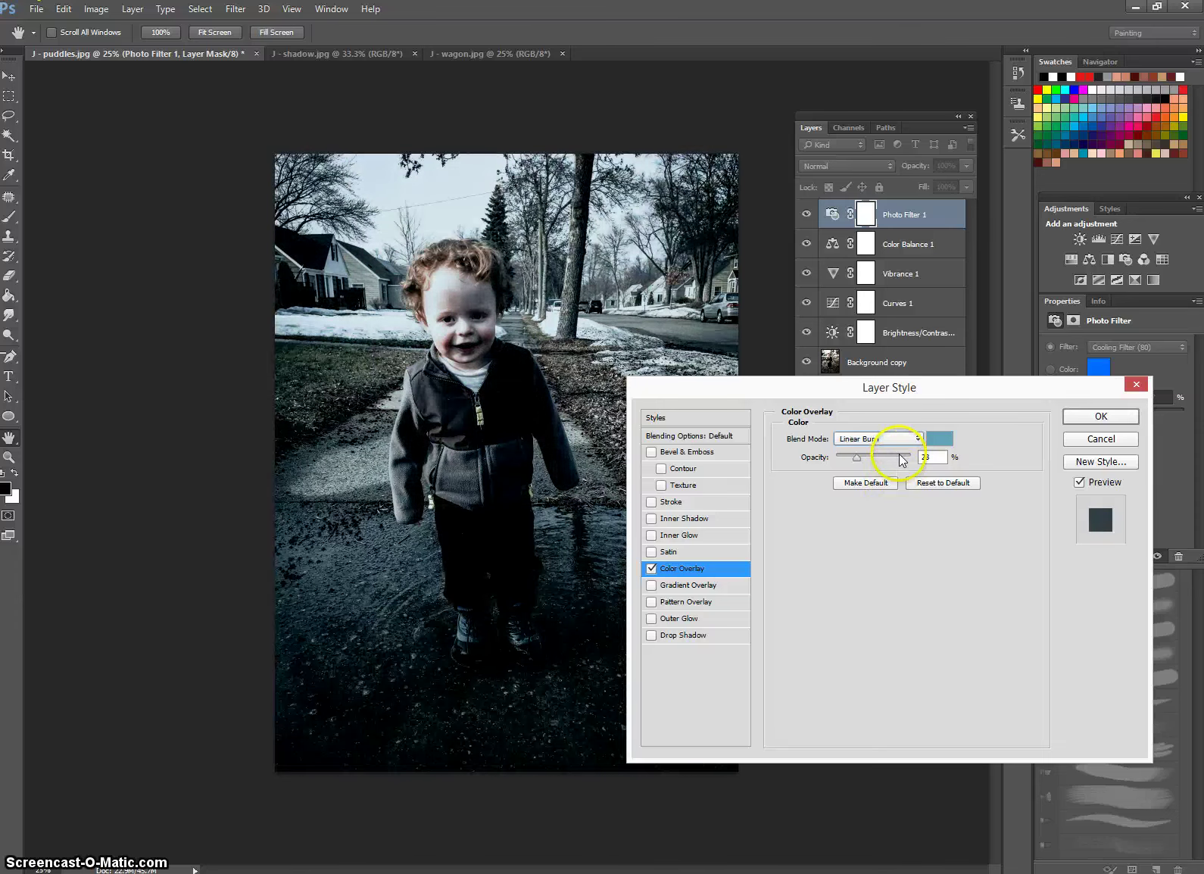
Set the Color Overlay's blend mode to Soft Light and apply the effect to the Photo Filter layer
left_click(903, 438)
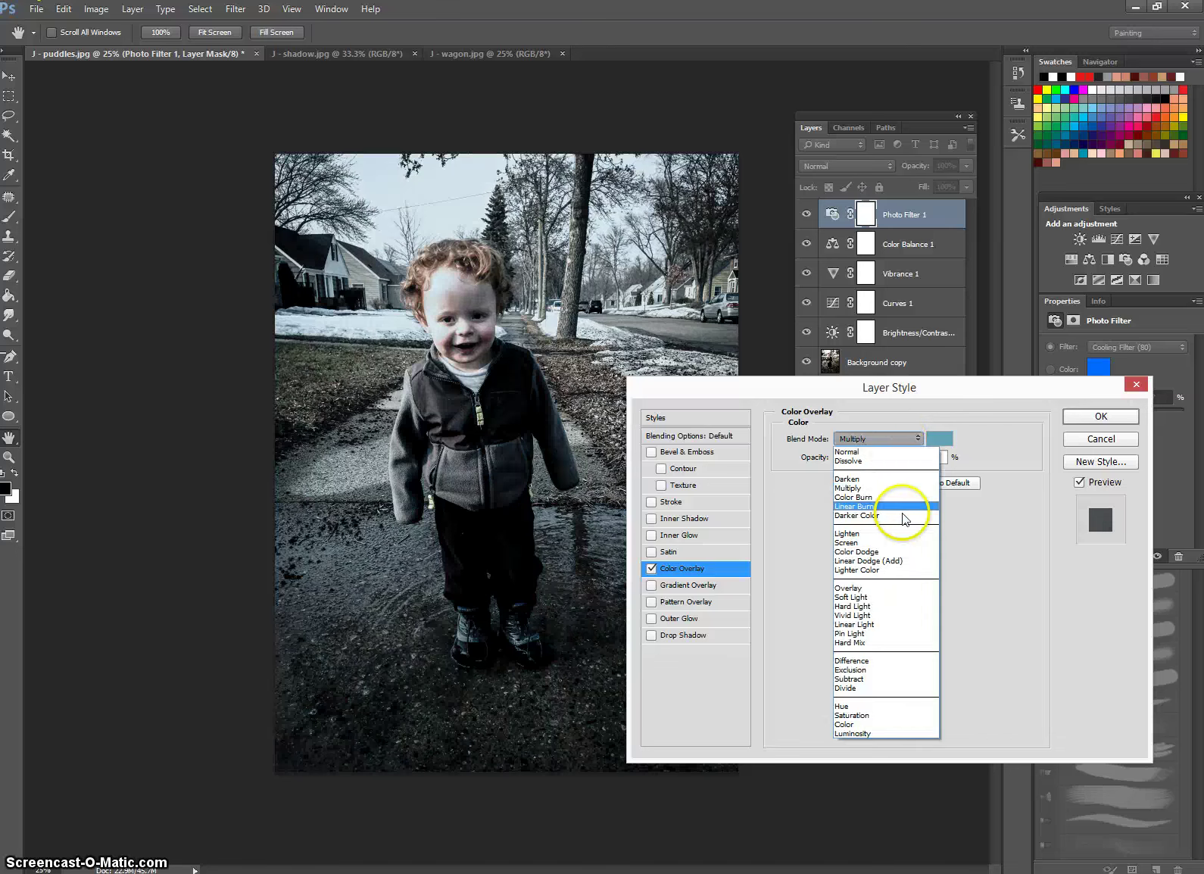
left_click(881, 595)
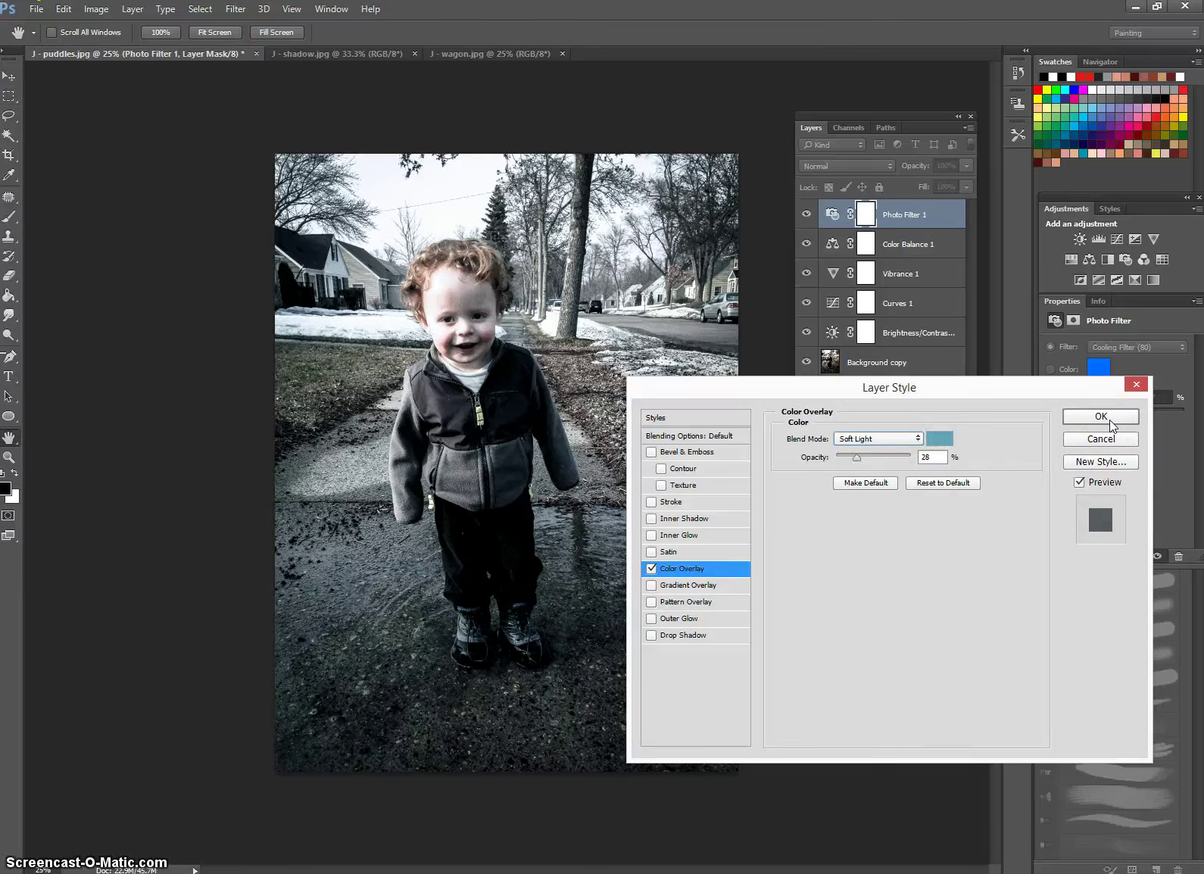
left_click(1101, 417)
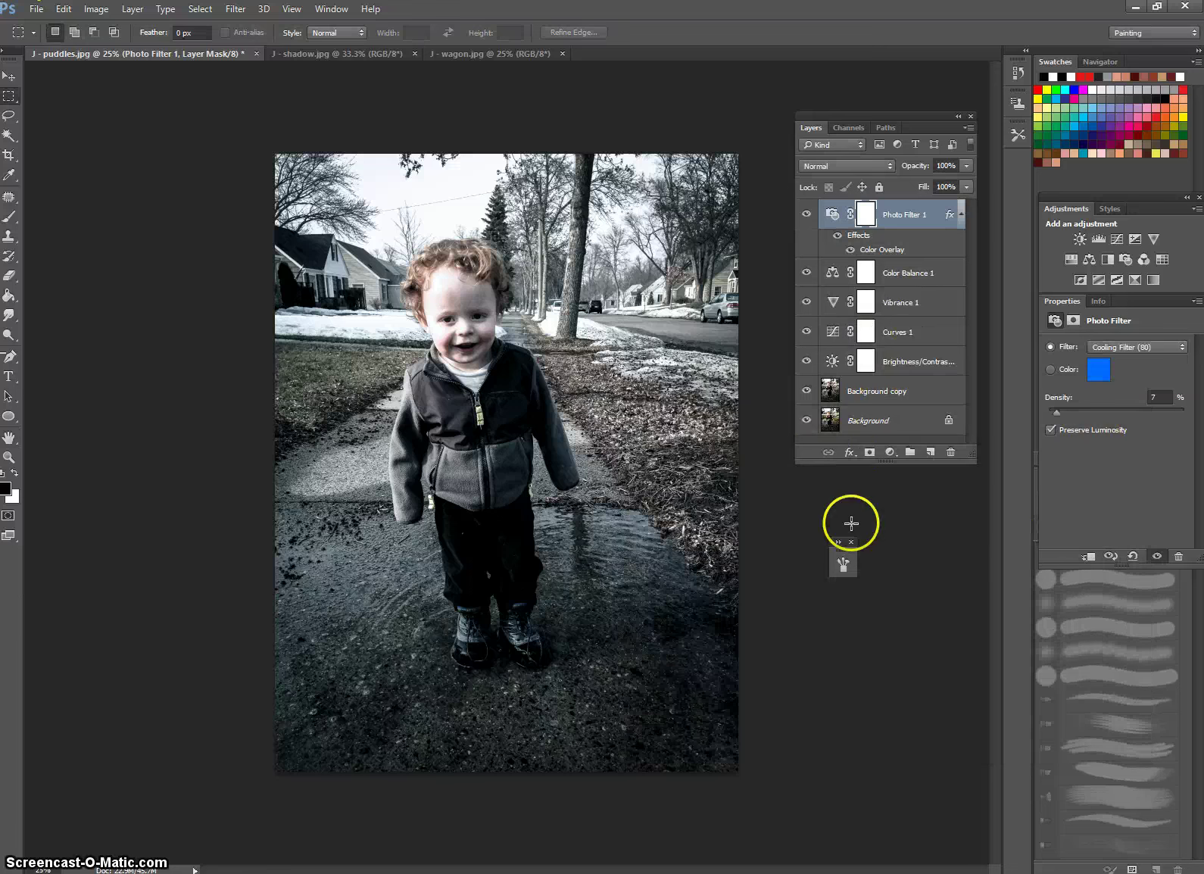
Set the Brightness/Contrast layer to a brightness of 13 and a contrast of -6
left_click(926, 366)
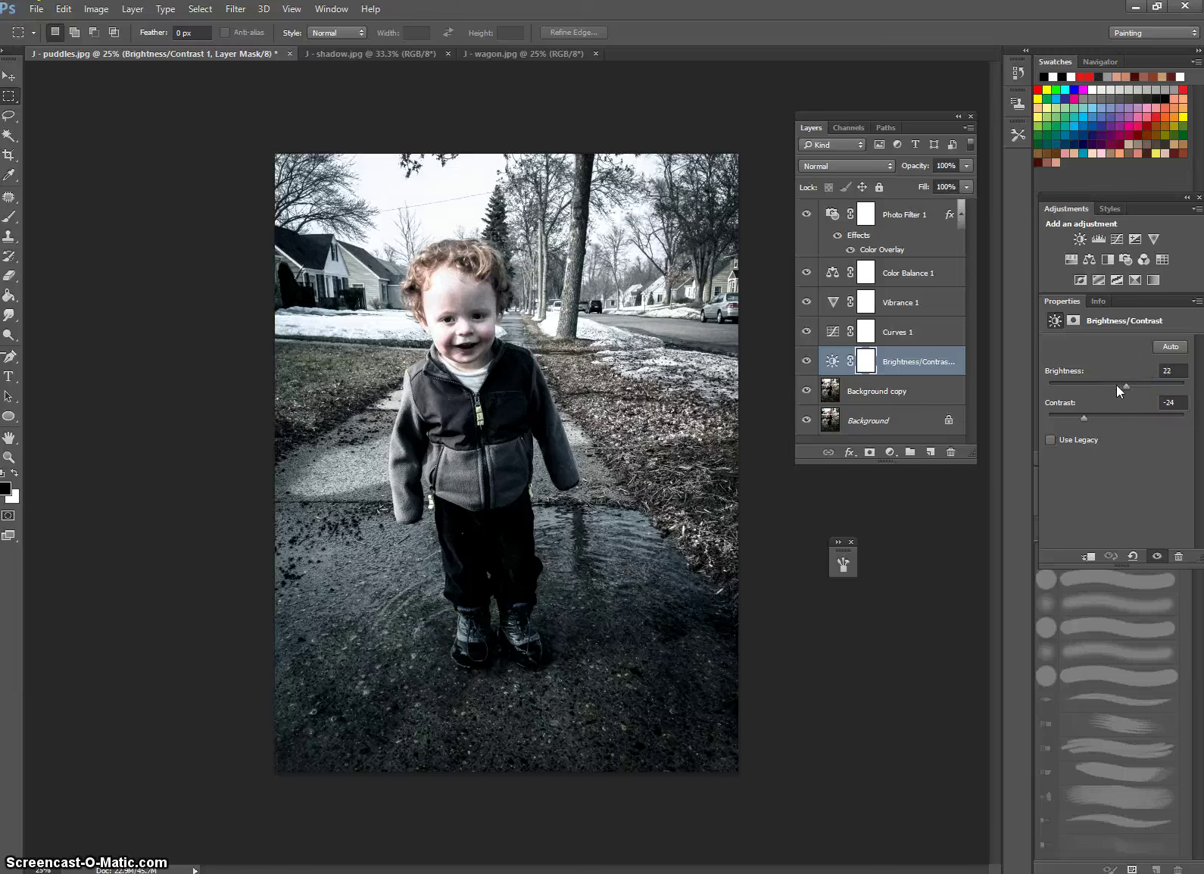
left_click_drag(1083, 417, 1104, 417)
Add a Pattern Overlay effect to the Brightness/Contrast adjustment layer
left_click(847, 453)
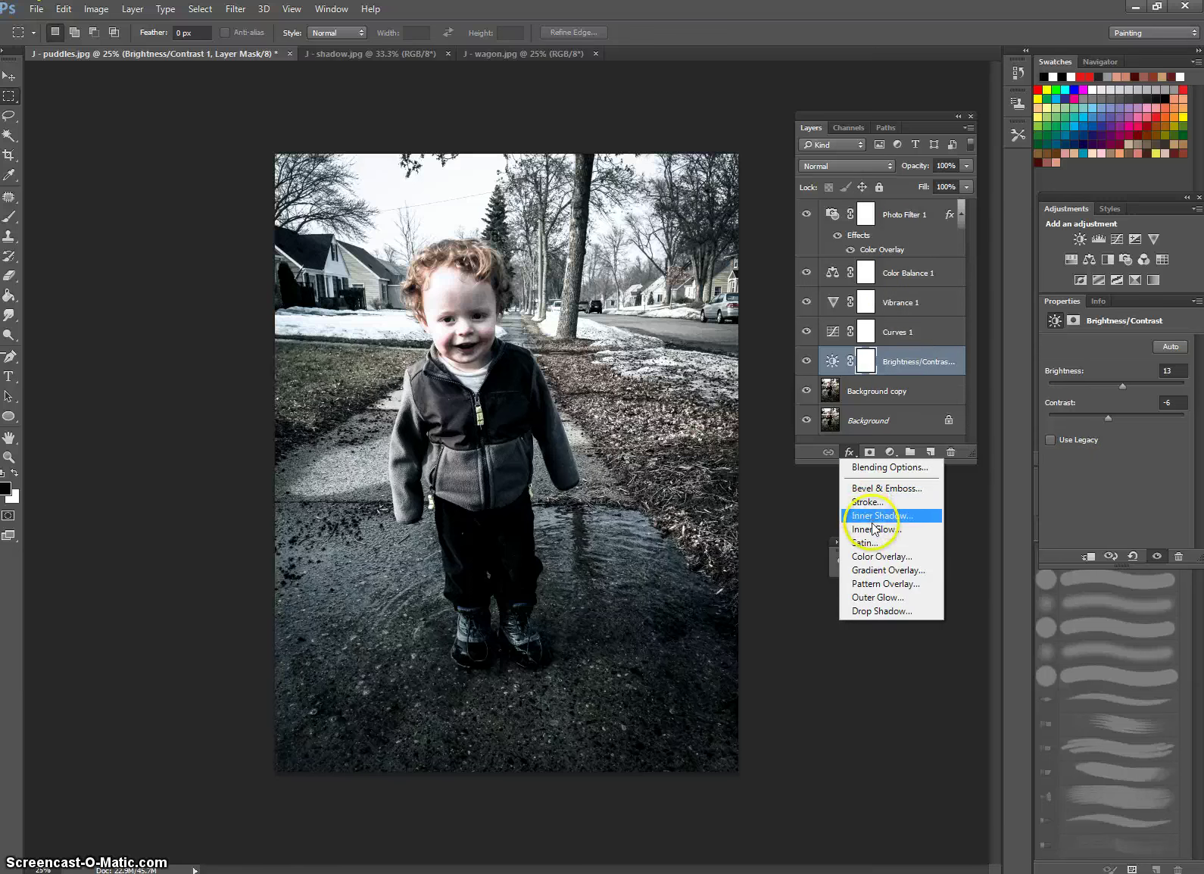
left_click(893, 559)
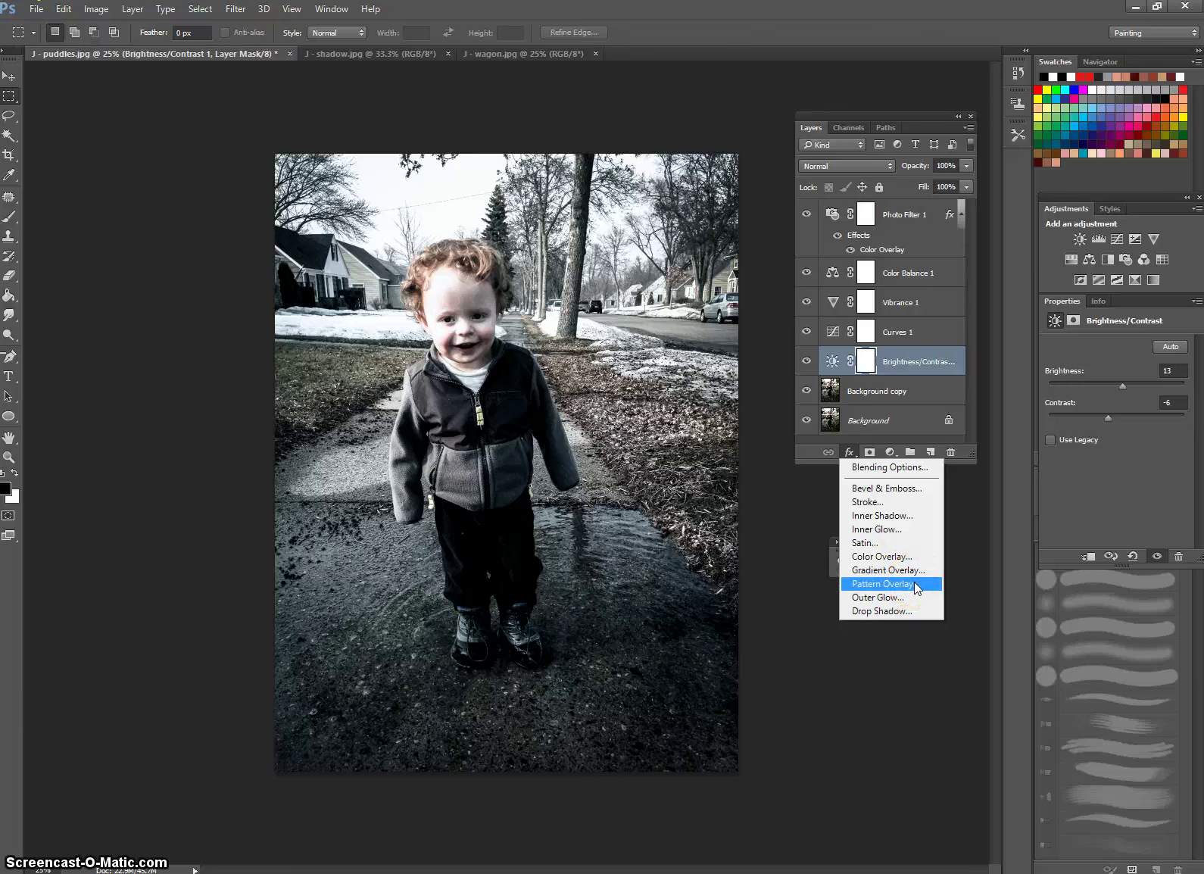
left_click(916, 584)
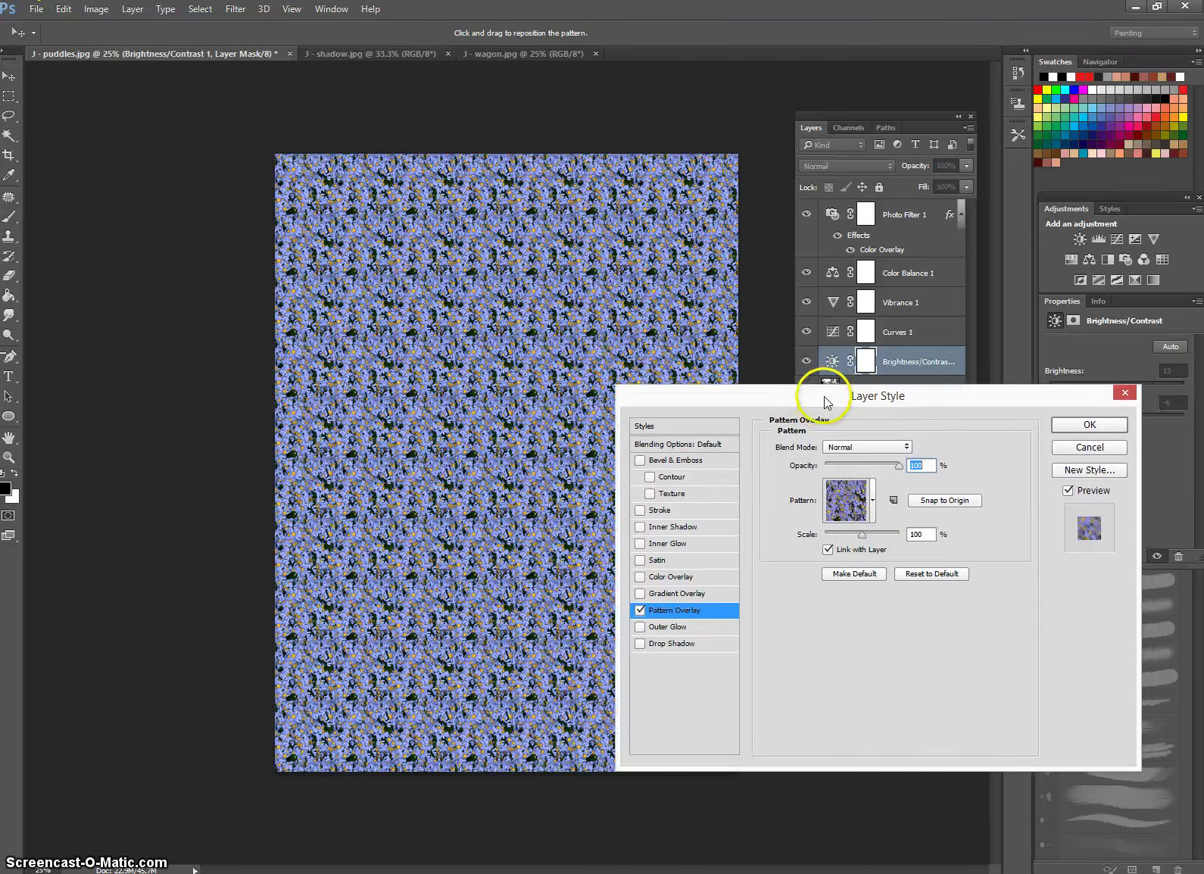
left_click_drag(824, 396, 745, 390)
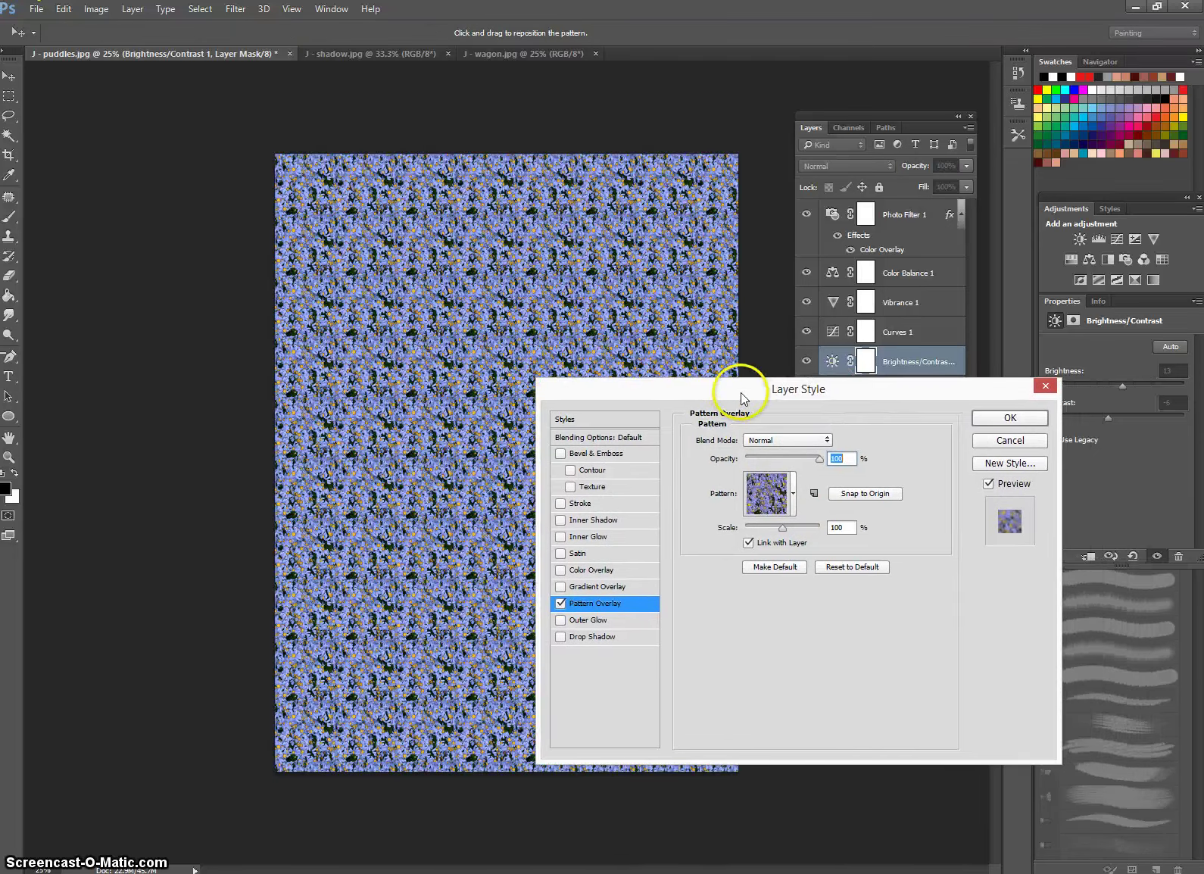
Replace the Pattern Overlay's available patterns with the Artists Brushes Canvas set
left_click(794, 499)
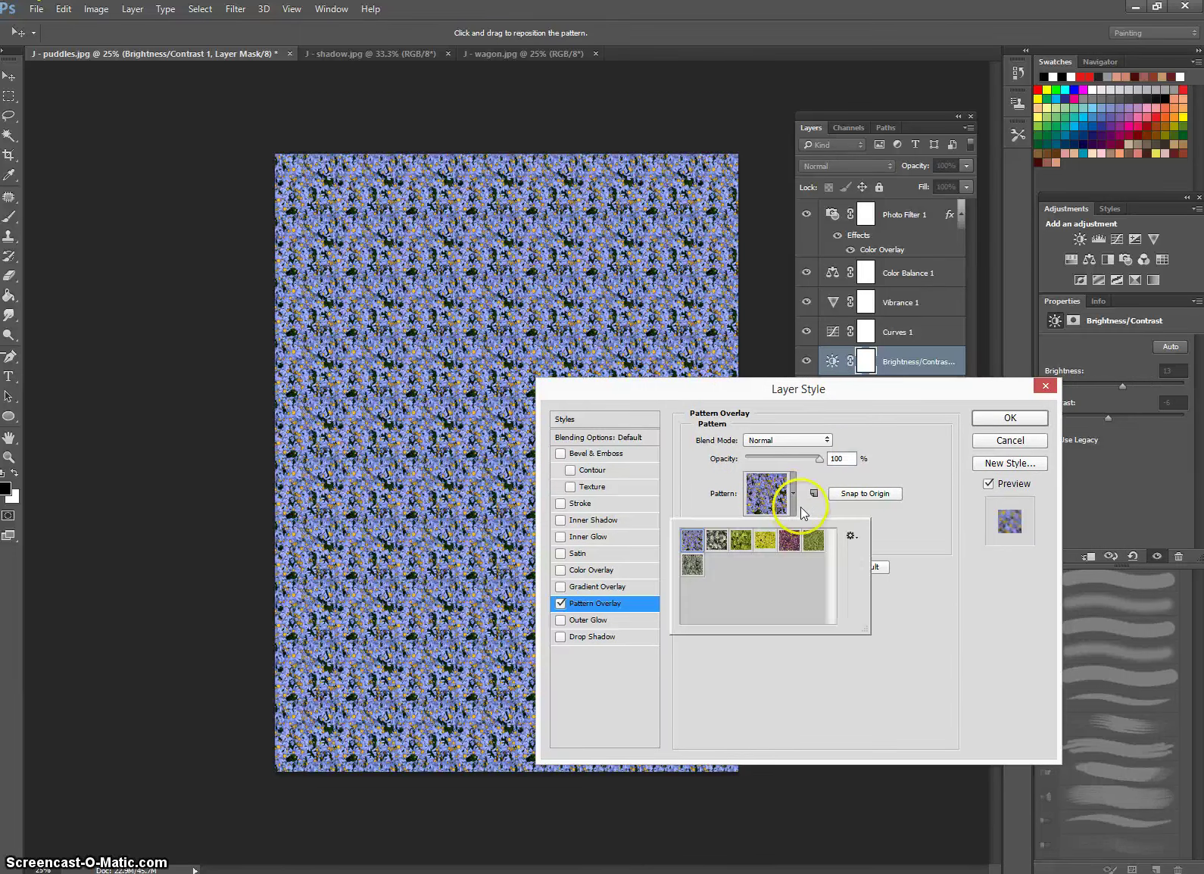
left_click(852, 536)
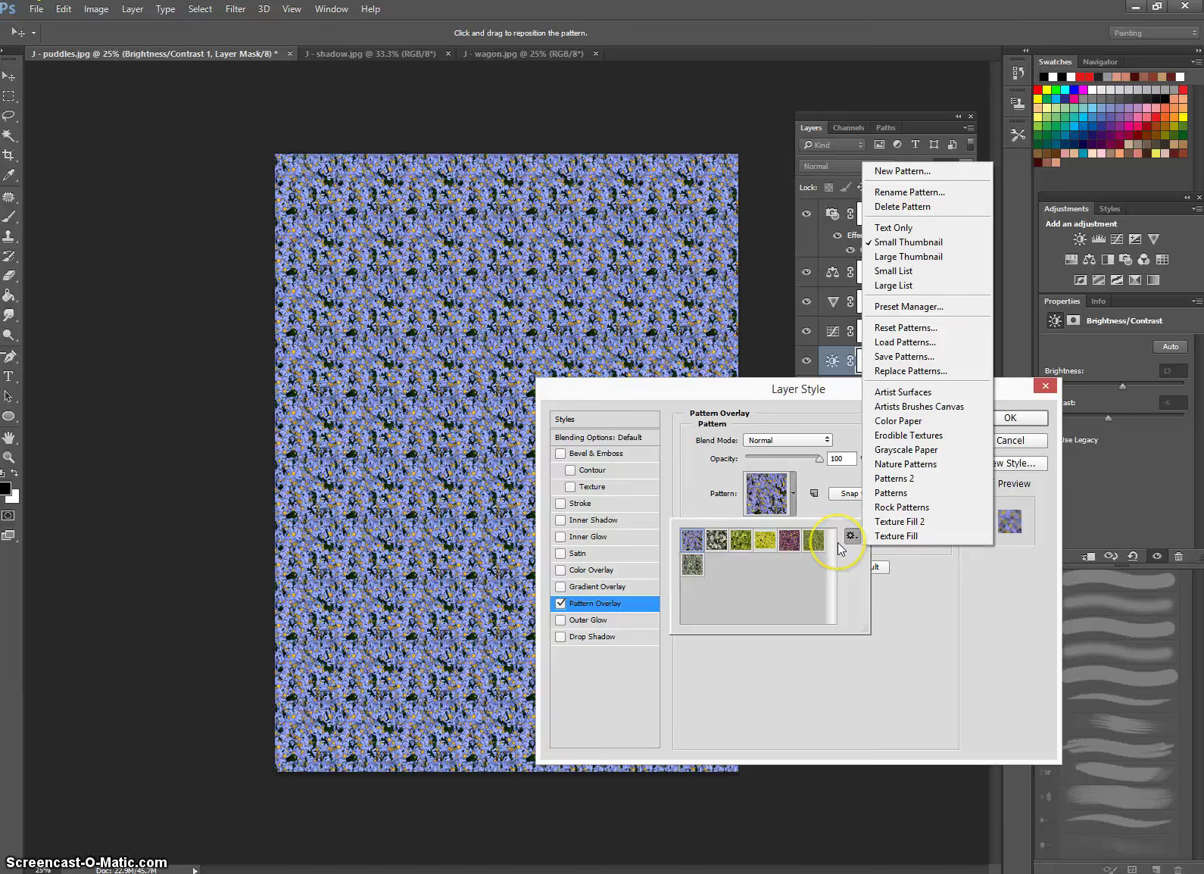
left_click(964, 409)
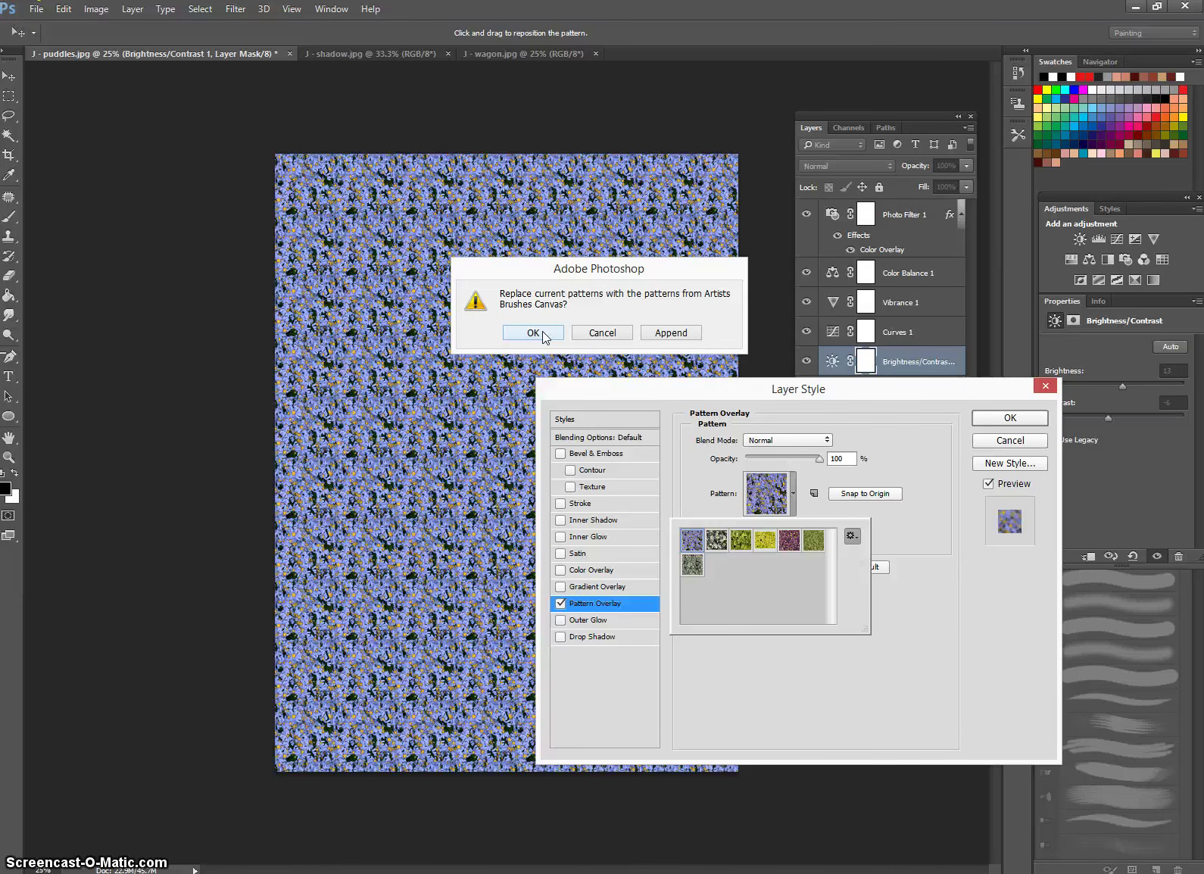
left_click(617, 334)
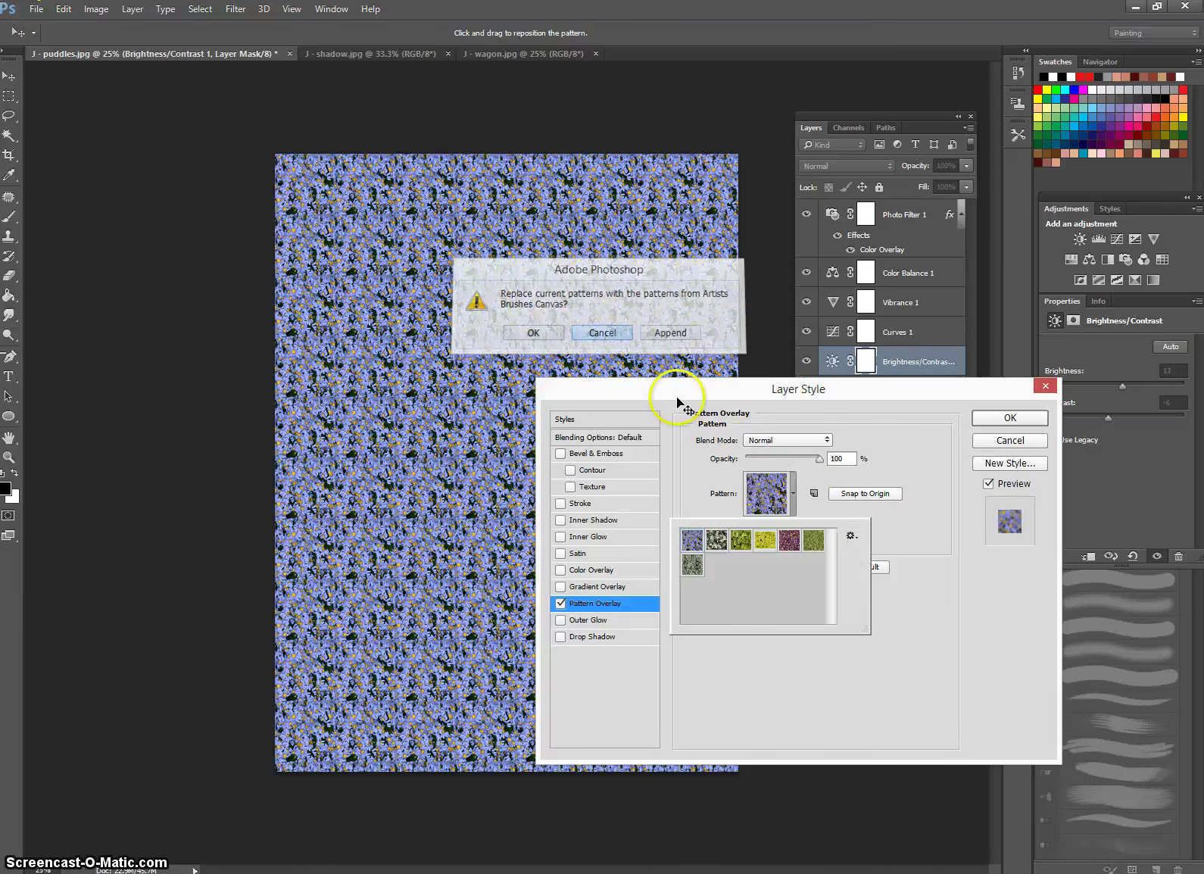
left_click(851, 537)
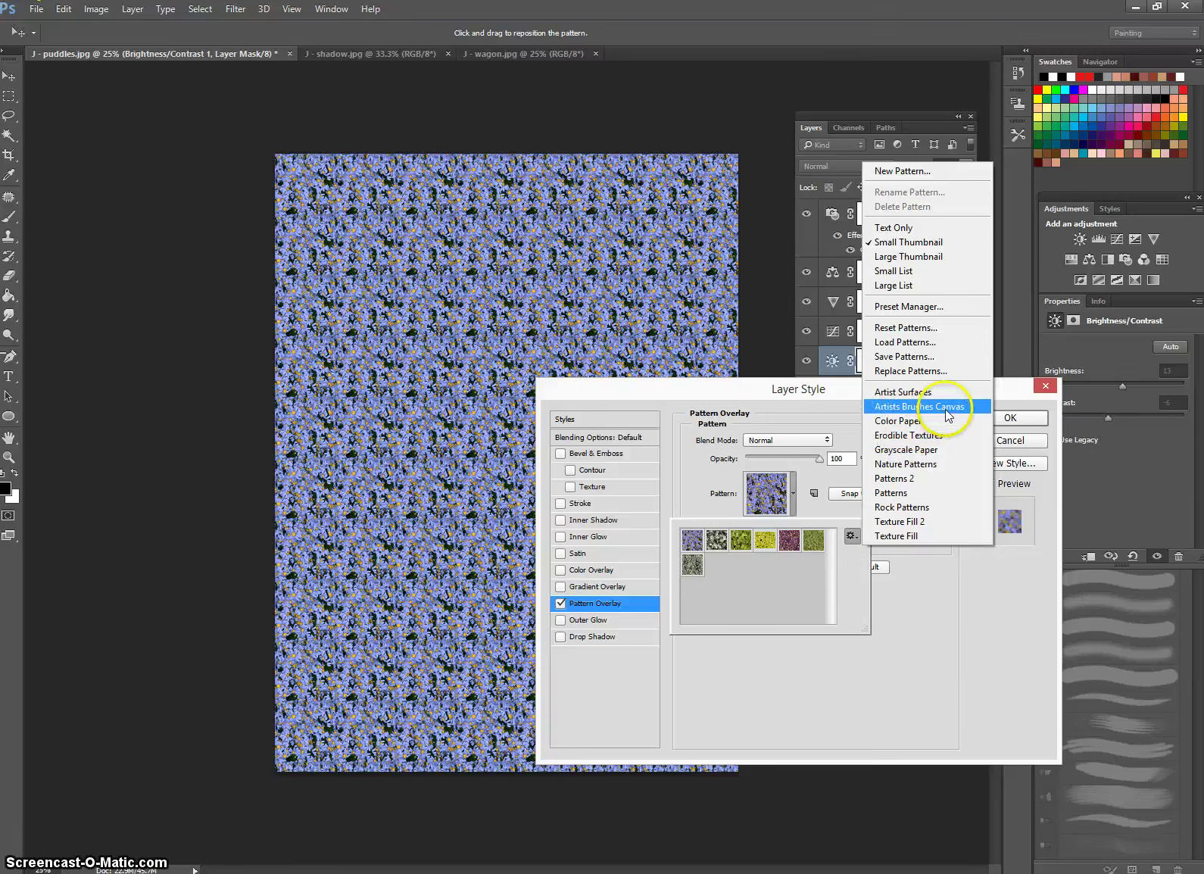
left_click(974, 413)
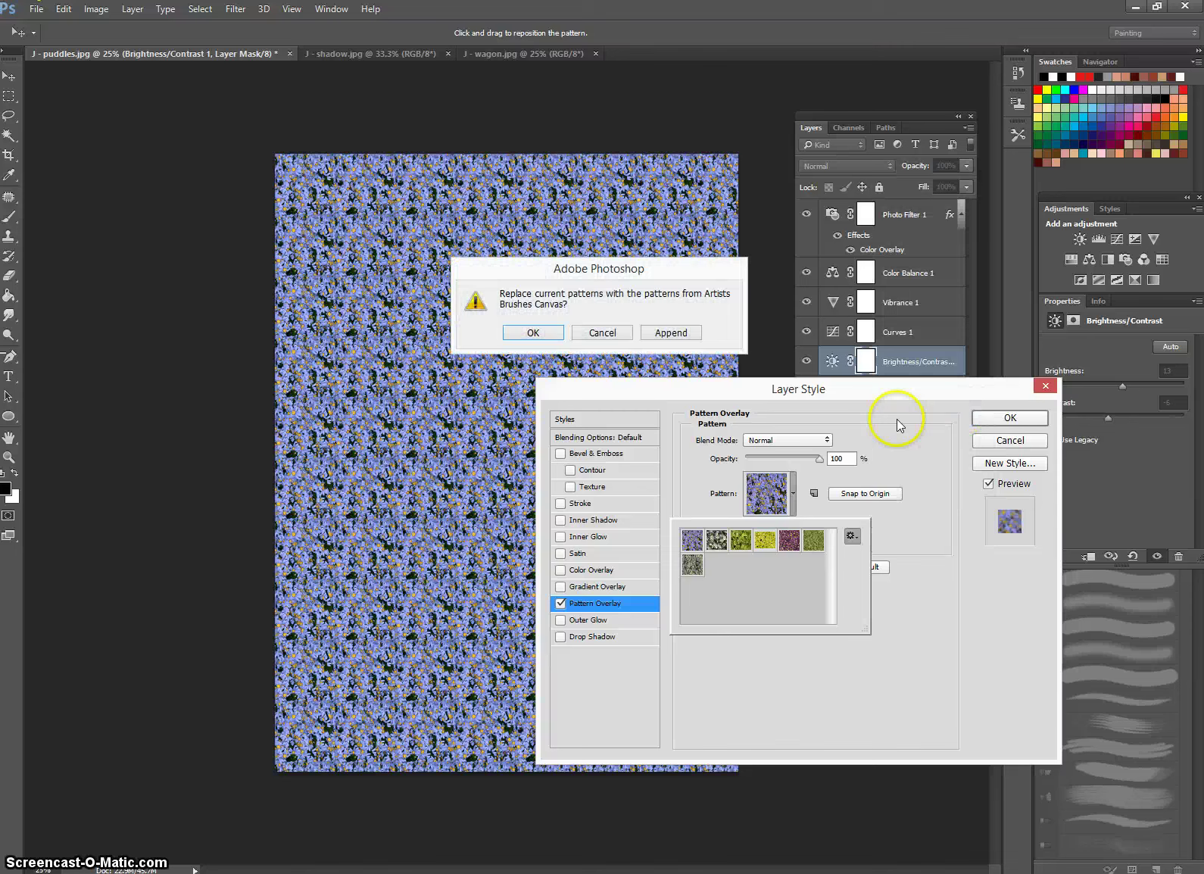
left_click(523, 334)
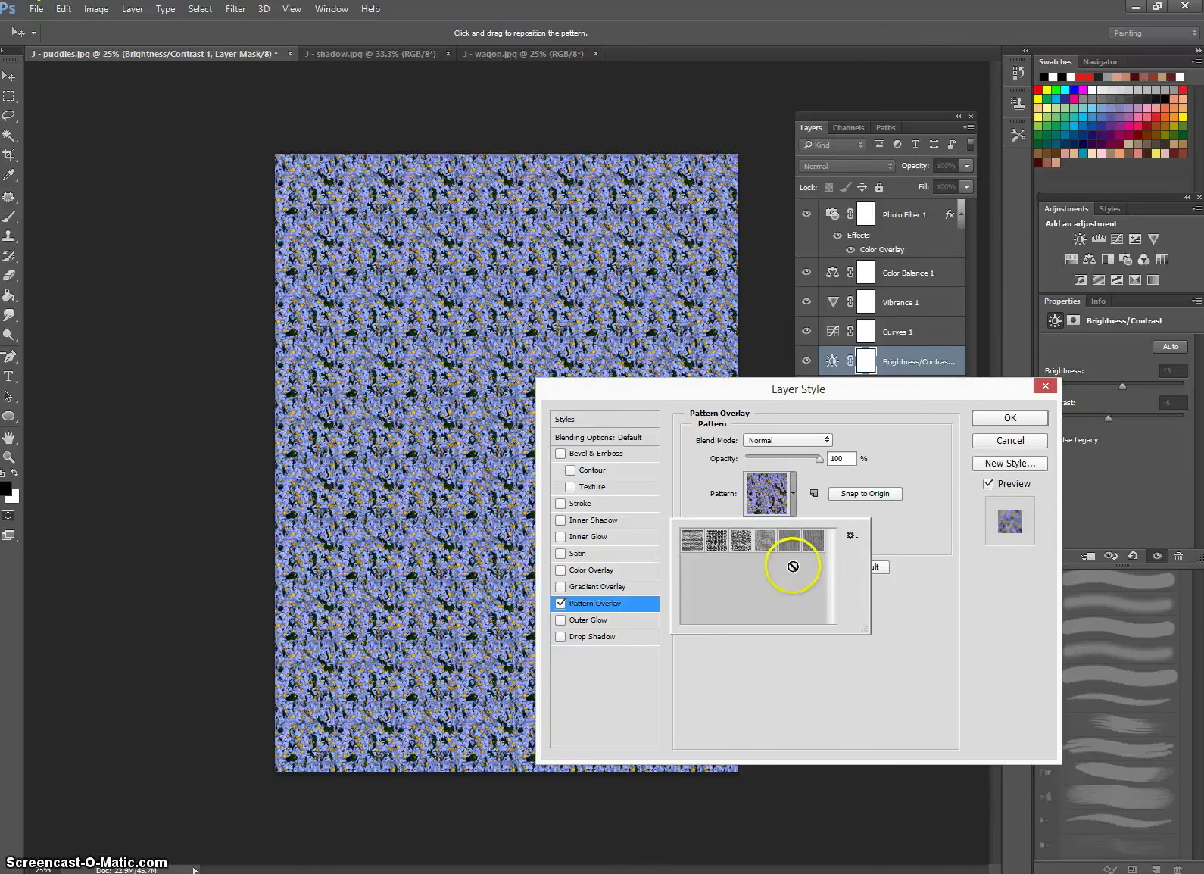
Try several Artists Brushes Canvas patterns as the overlay, including the first and the last in the set
left_click(780, 543)
left_click(692, 539)
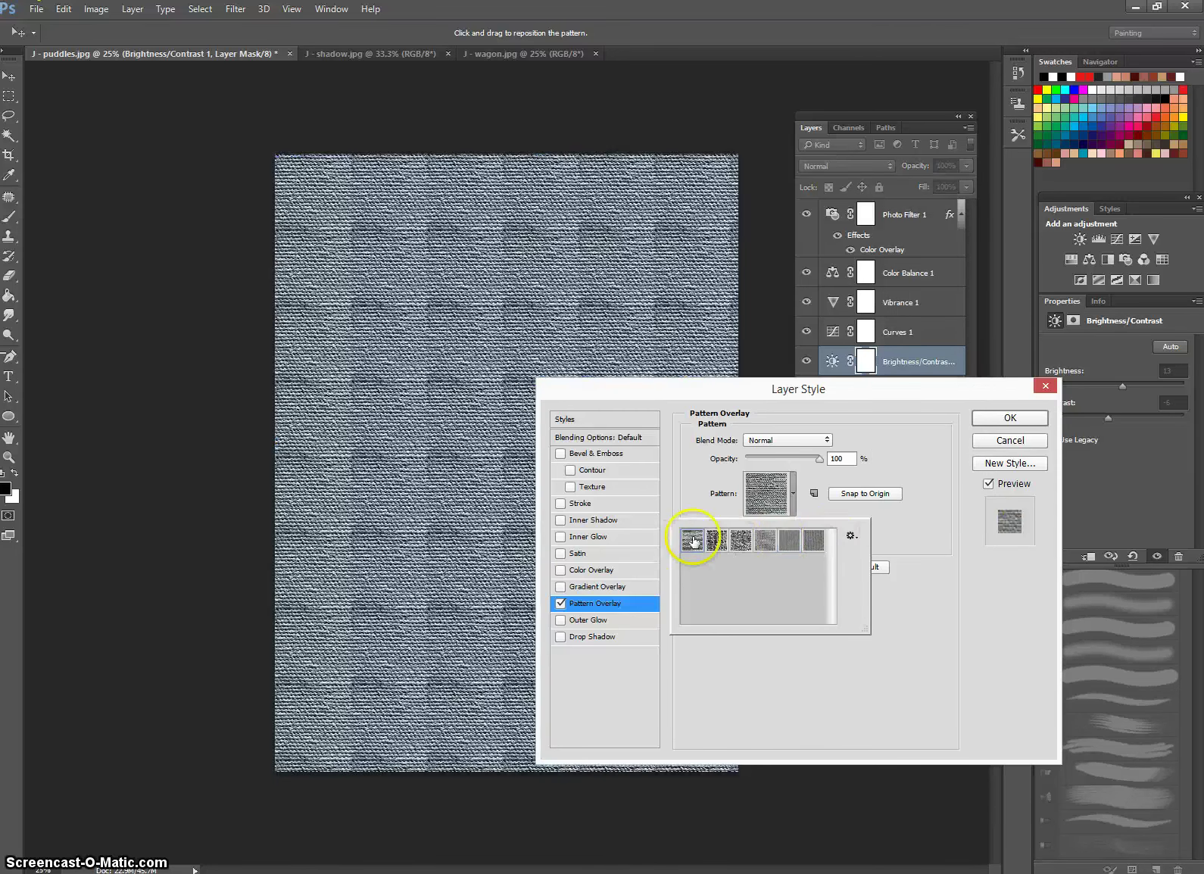
left_click(817, 549)
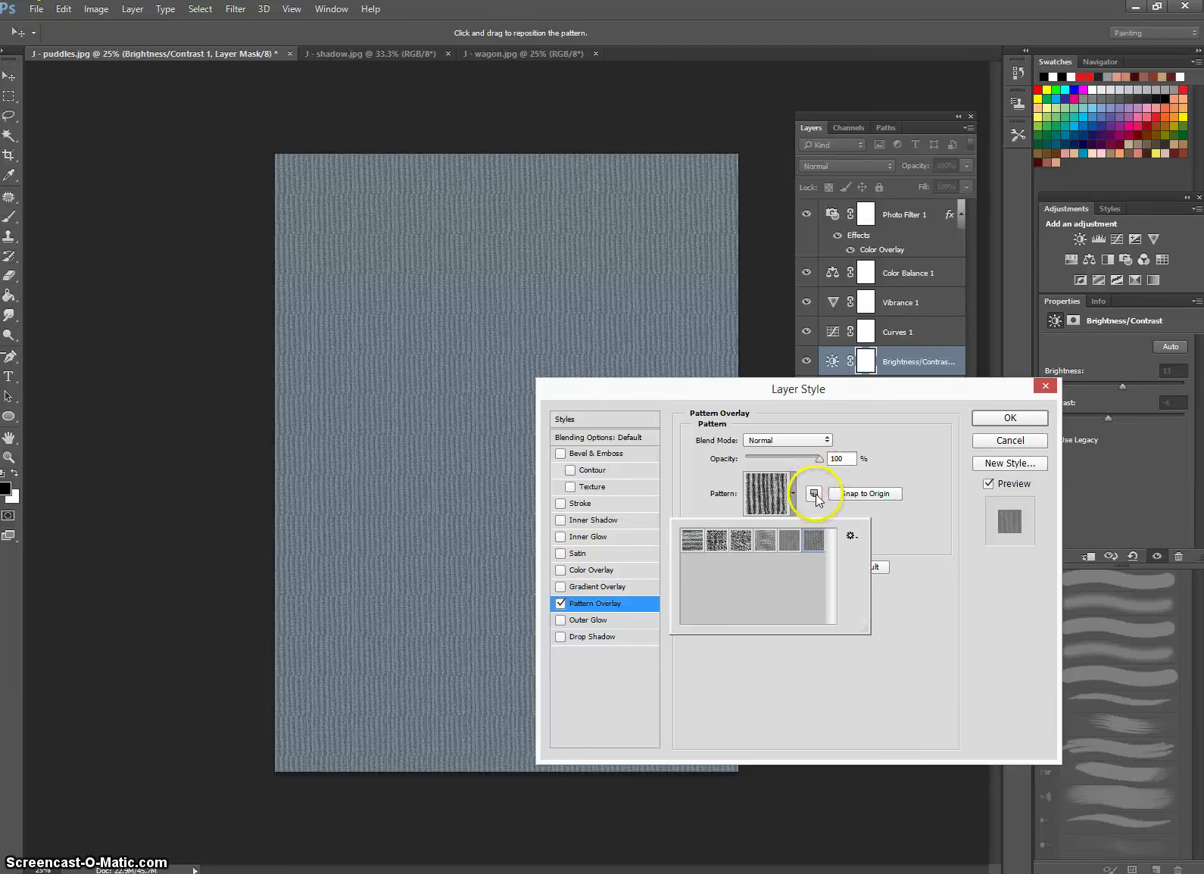
left_click(817, 493)
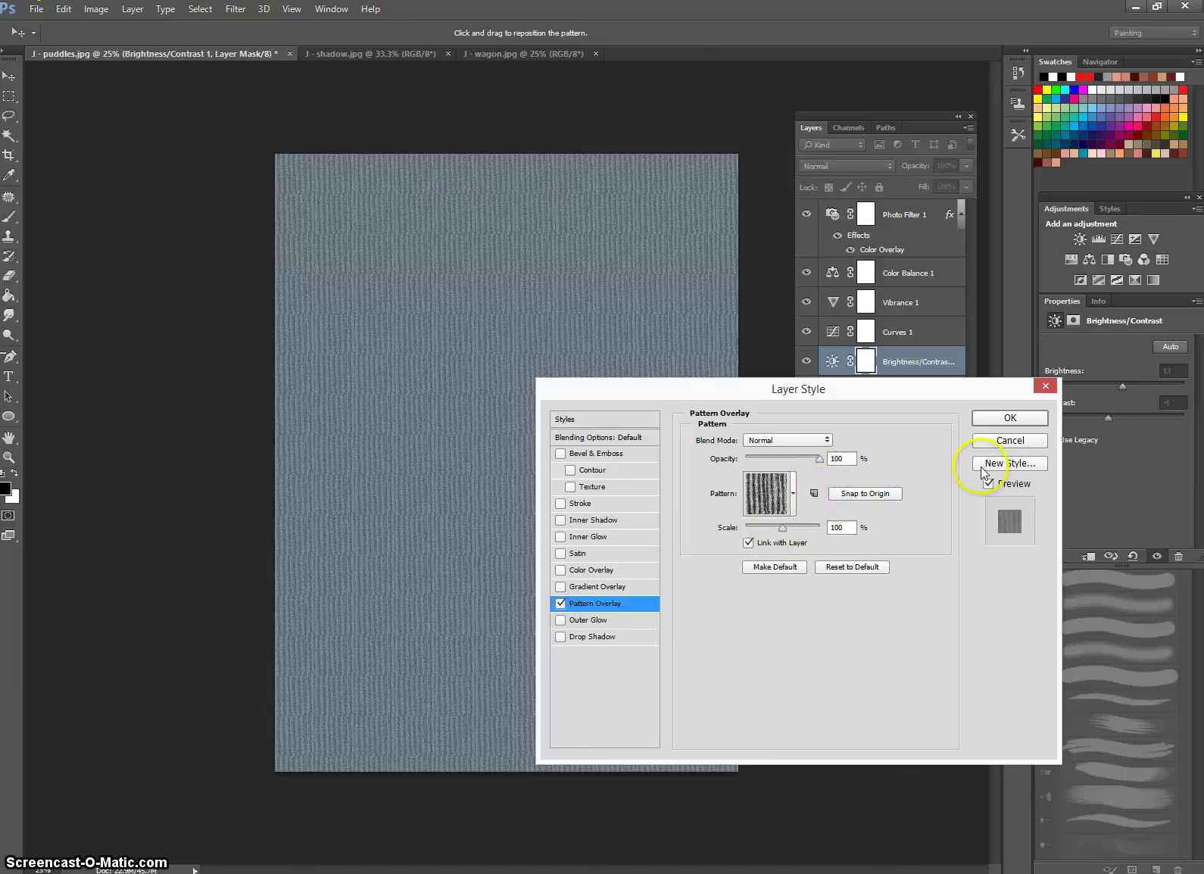
Replace the available overlay patterns with the Artist Surfaces set
left_click(792, 493)
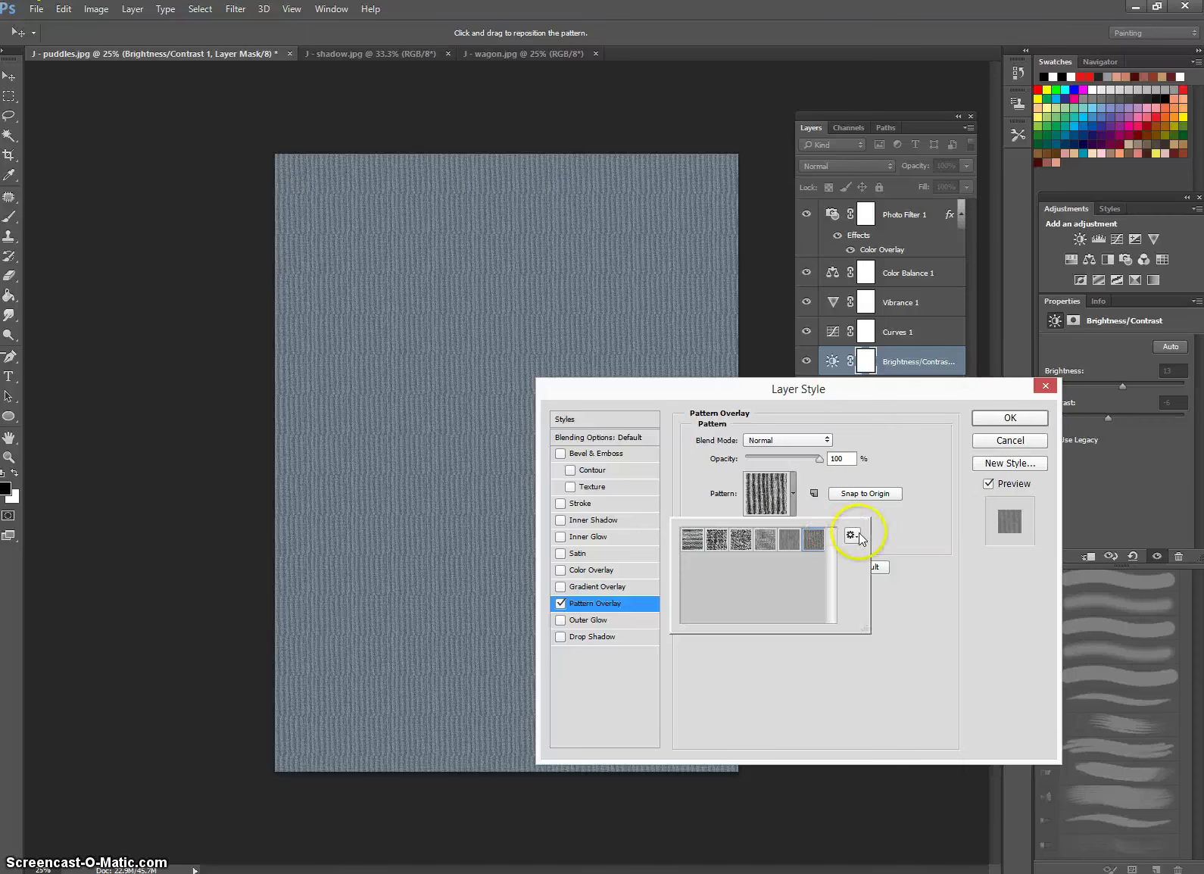
left_click(851, 536)
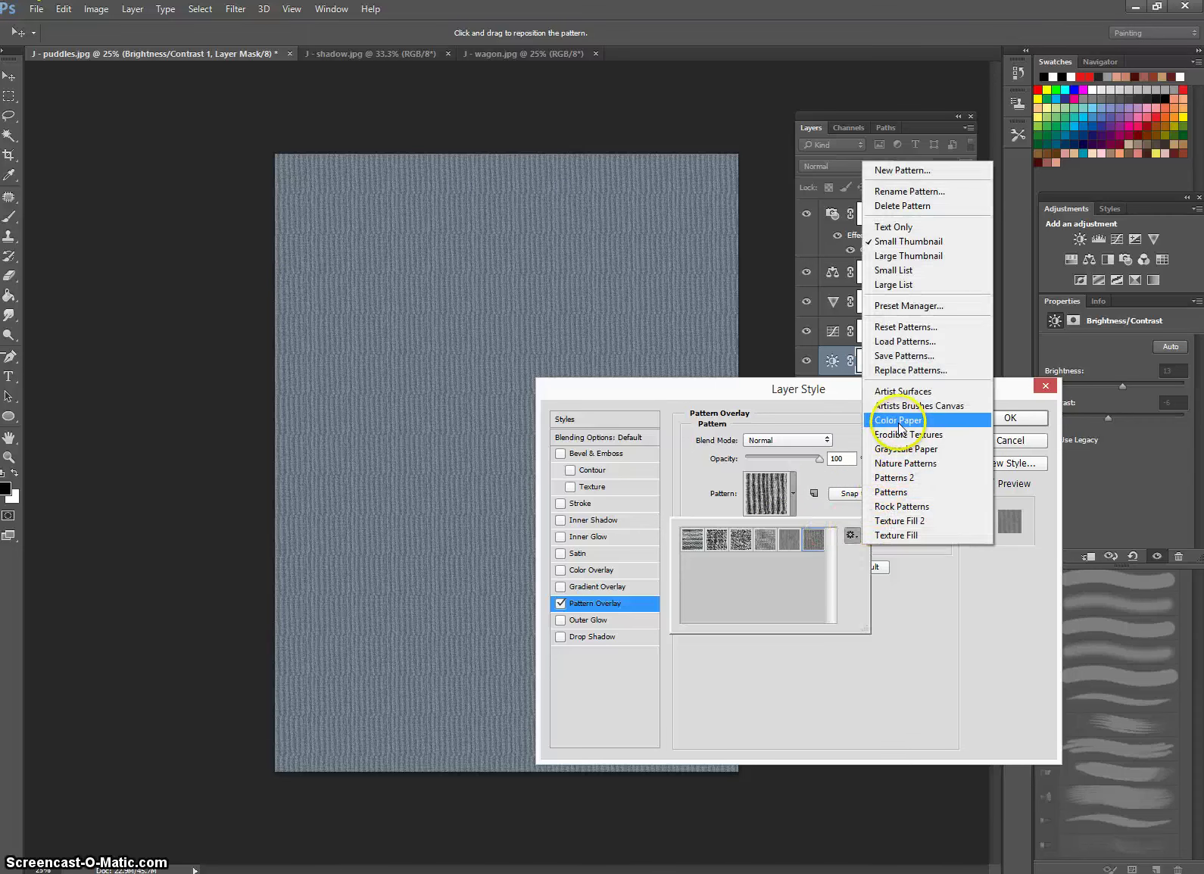
left_click(901, 392)
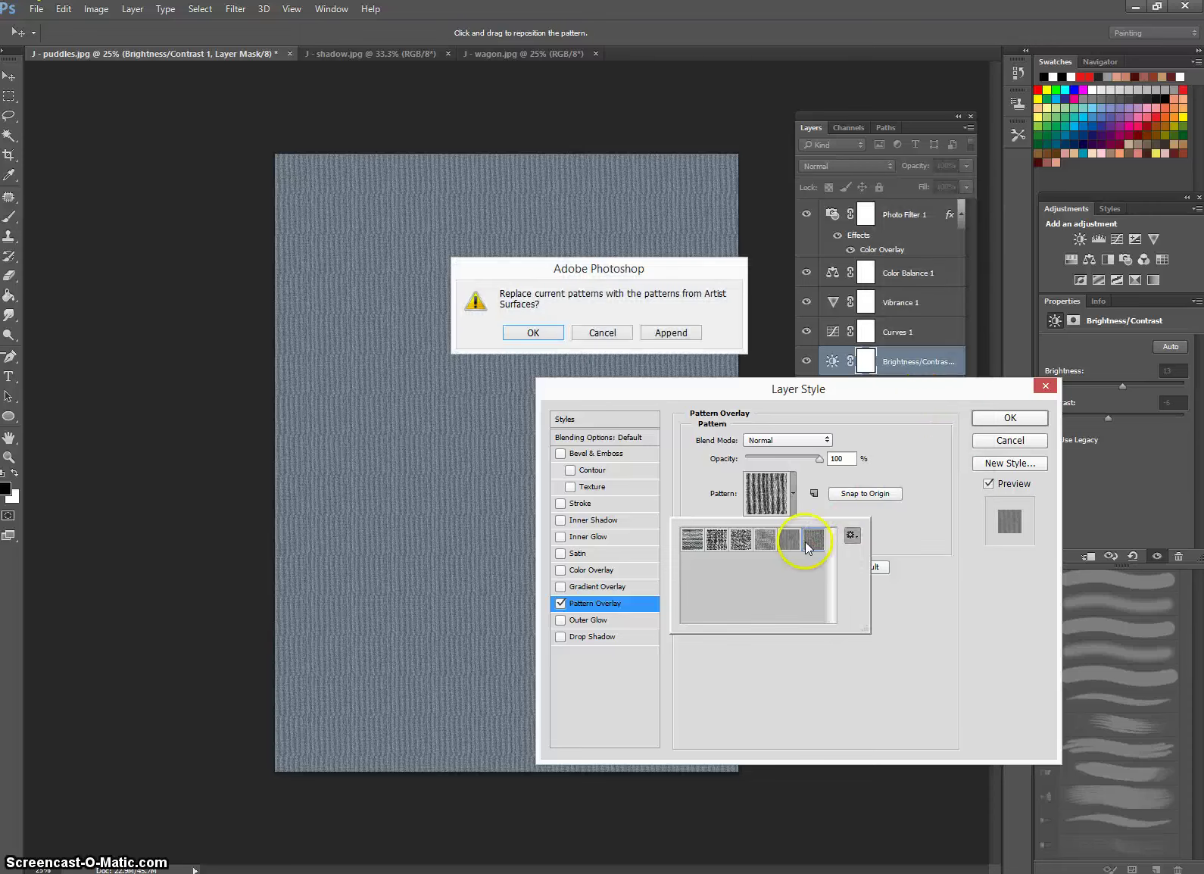
left_click(550, 333)
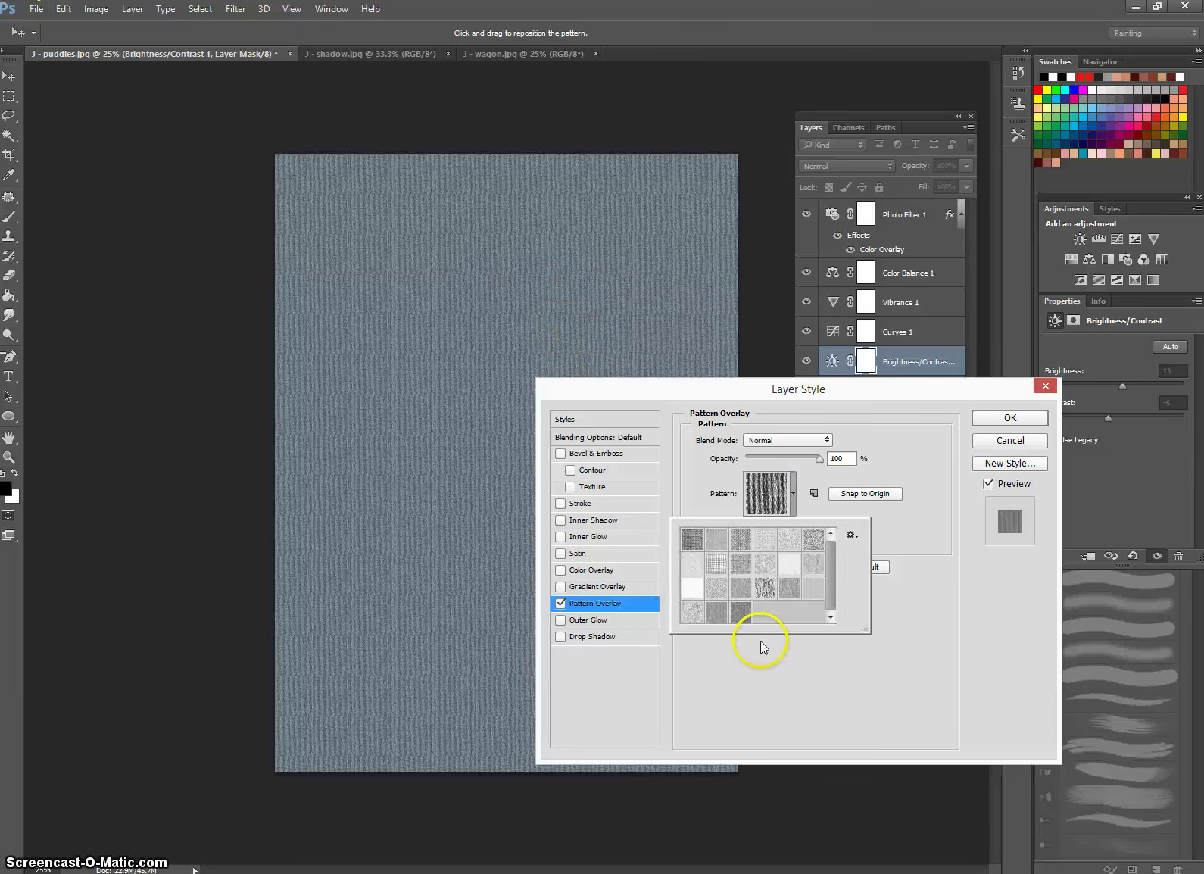
Compare Artist Surfaces patterns, choose the third one in the first row and set its scale to 369%
left_click(766, 564)
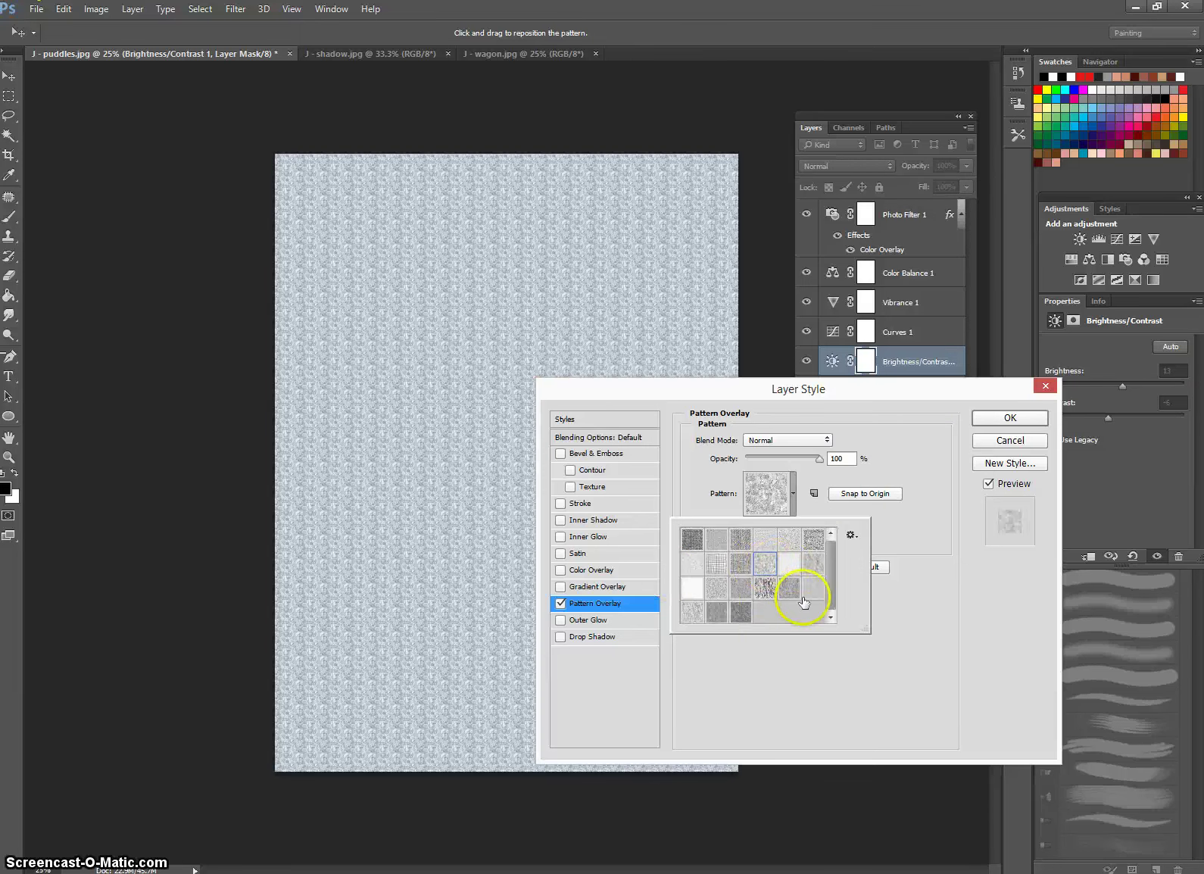
left_click(715, 564)
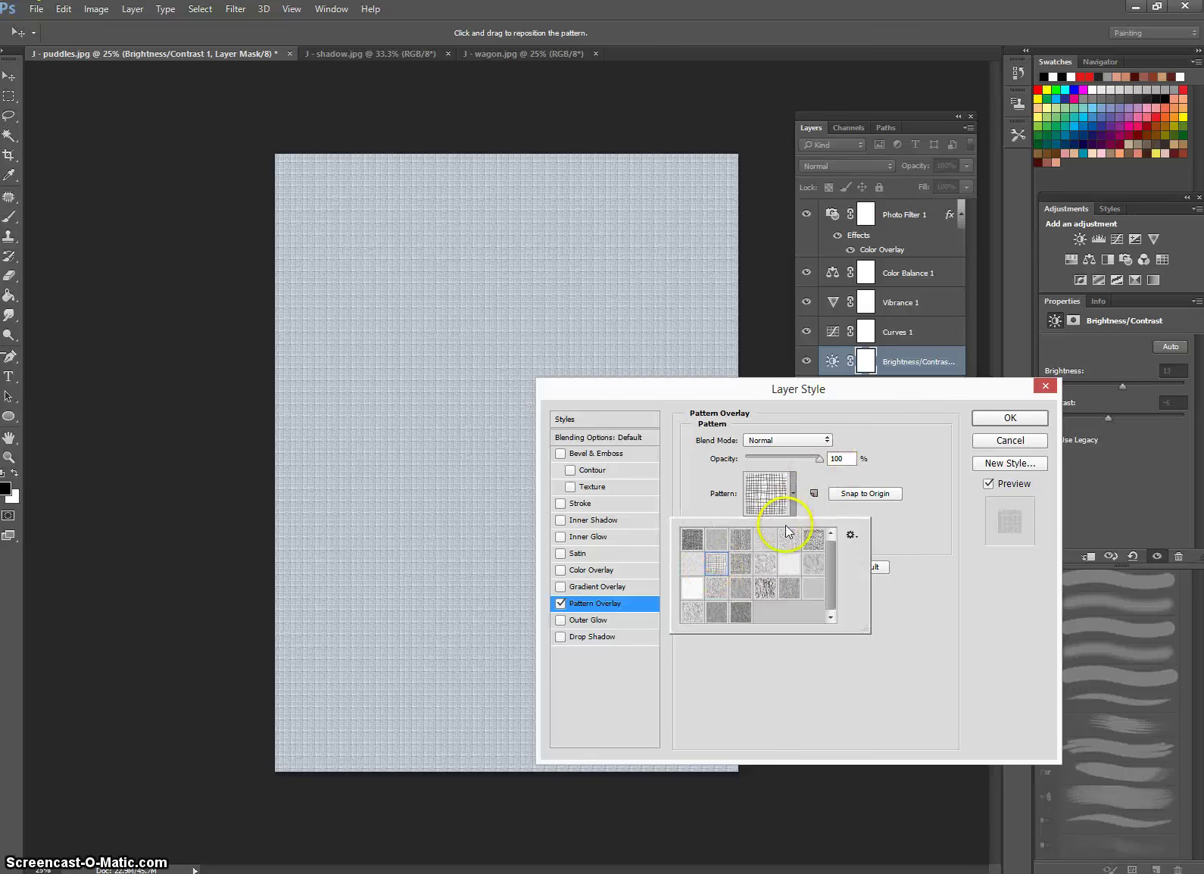
left_click(739, 539)
left_click(716, 539)
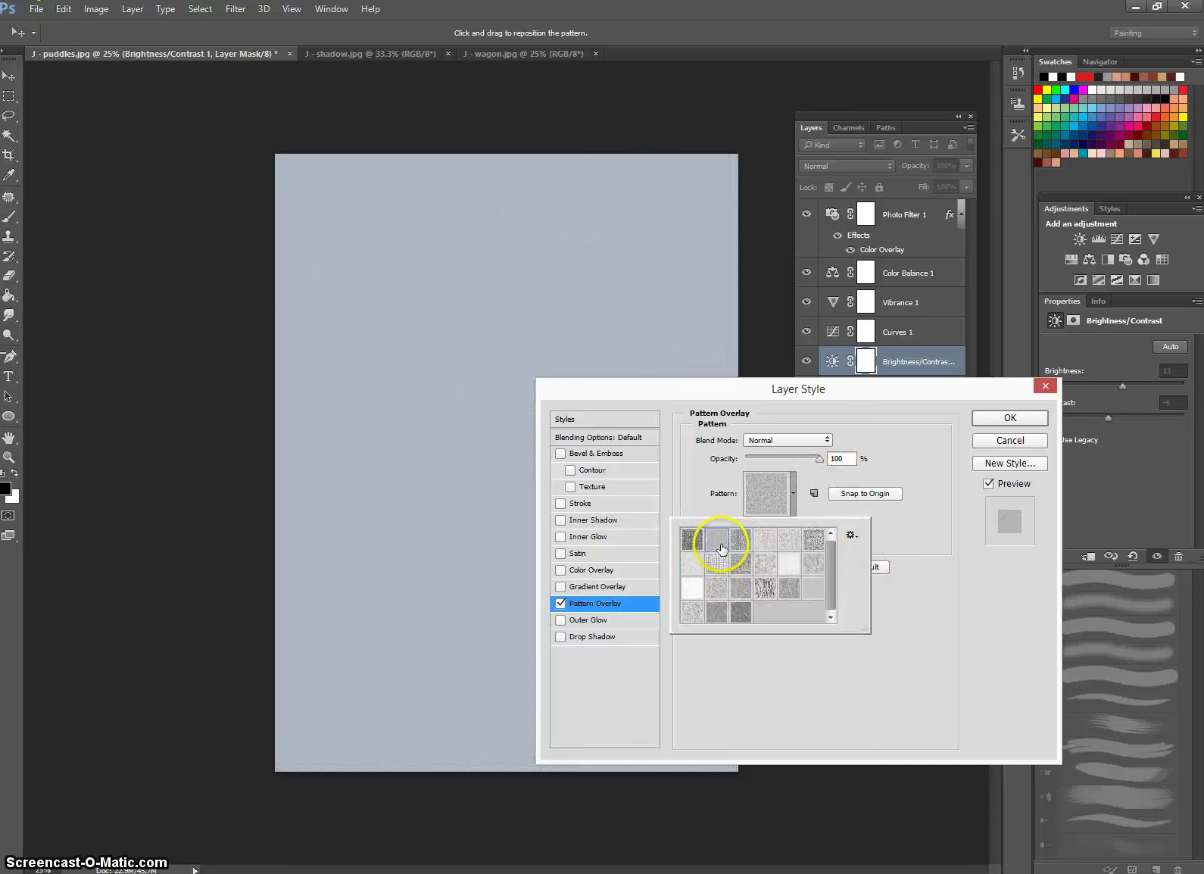
left_click(740, 540)
left_click(811, 593)
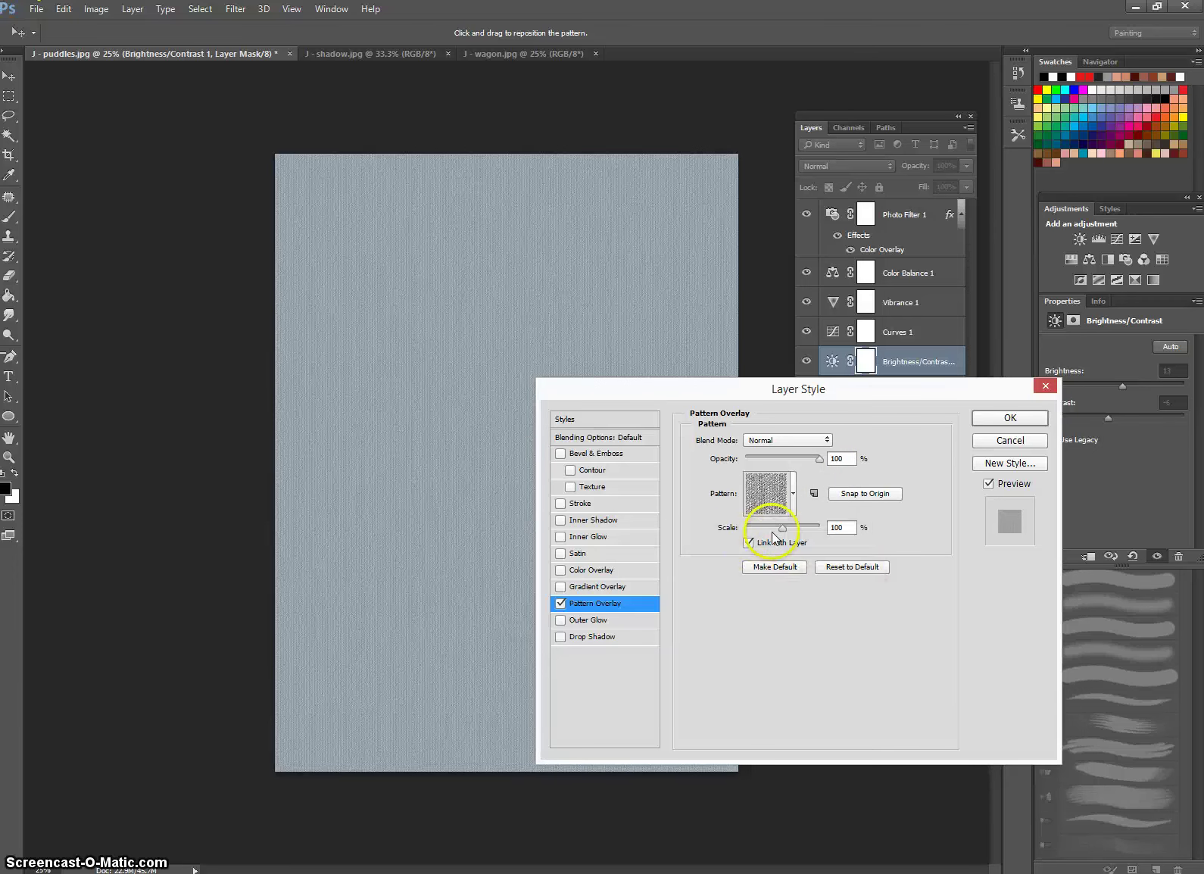
left_click_drag(786, 531, 788, 536)
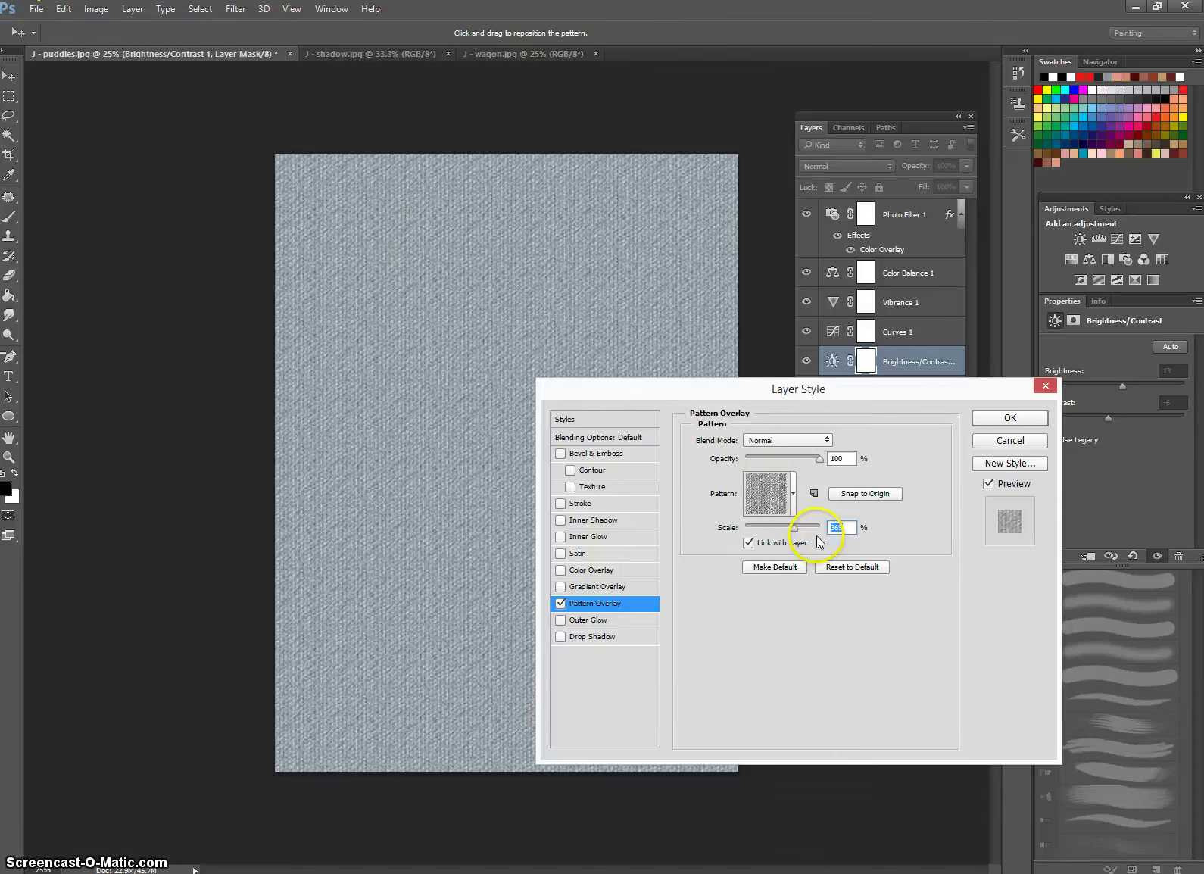
Try Dissolve, Darken, Linear Burn and Color Dodge for the pattern, and settle on the Overlay blend mode
left_click(807, 441)
left_click(789, 469)
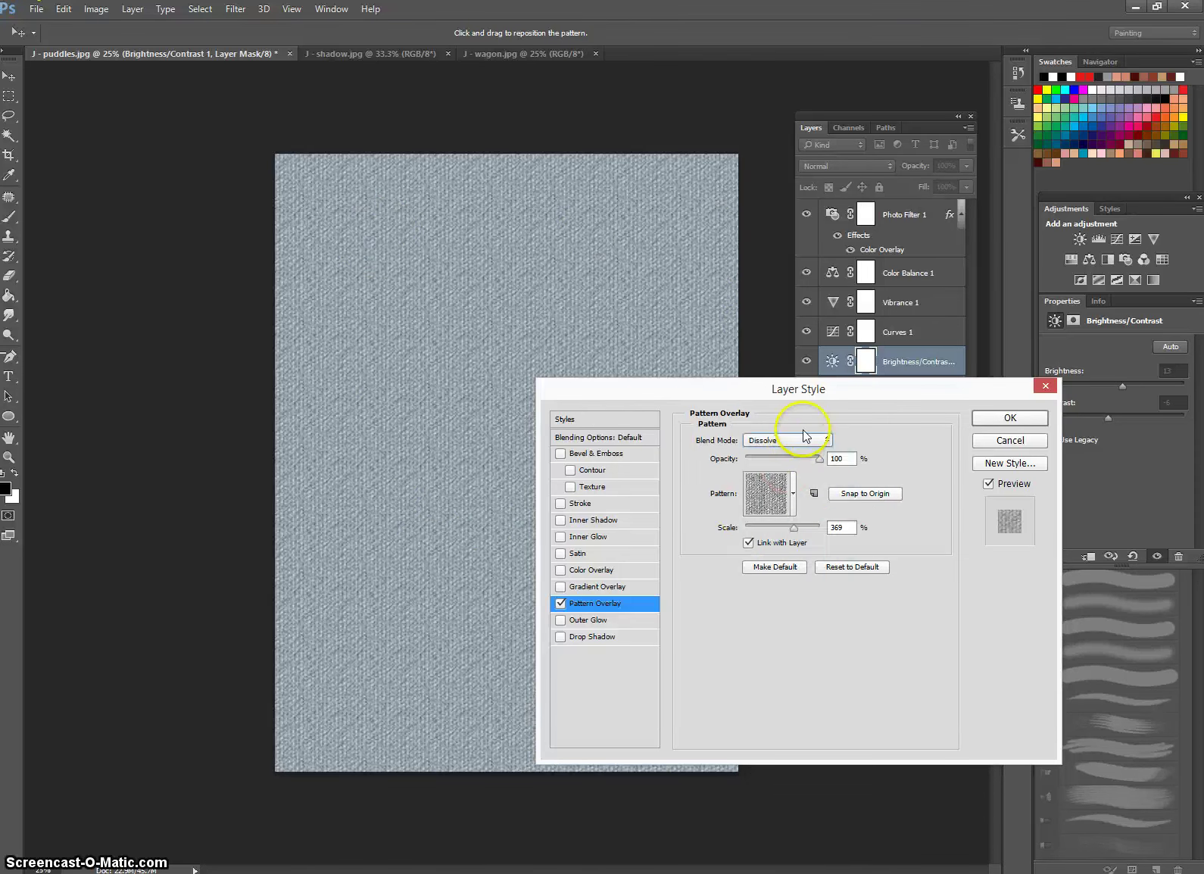
left_click(803, 440)
left_click(785, 482)
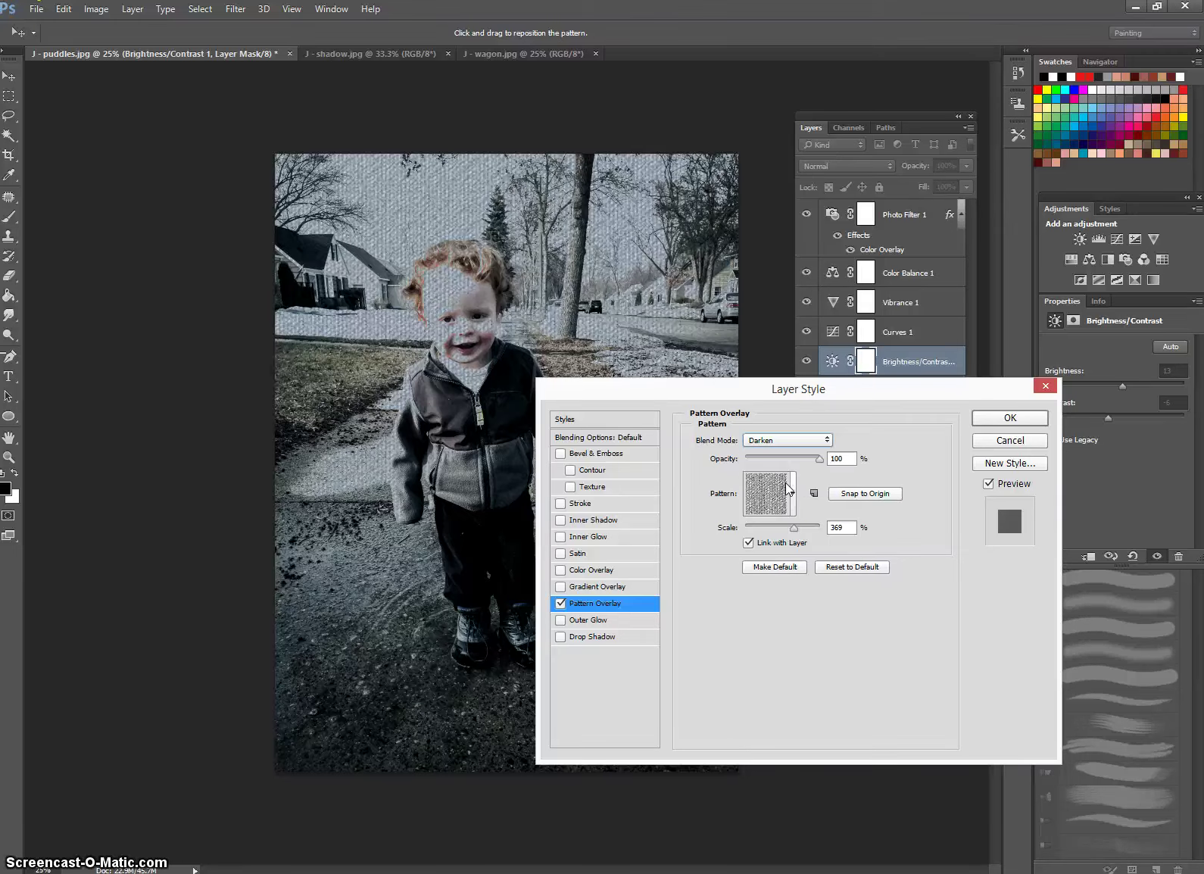
key("Down")
key("Down")
key("Down")
key("Down")
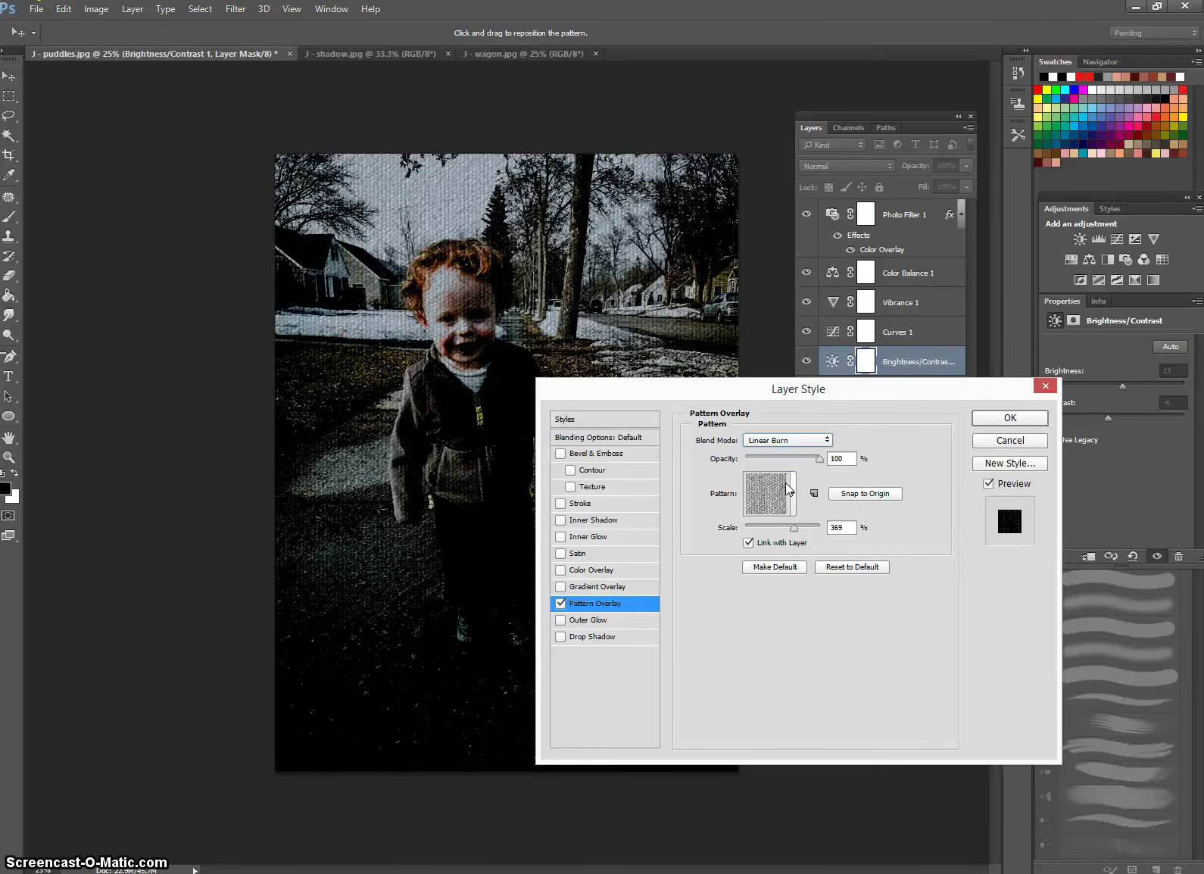
key("Down")
key("Down")
key("Down")
key("Down")
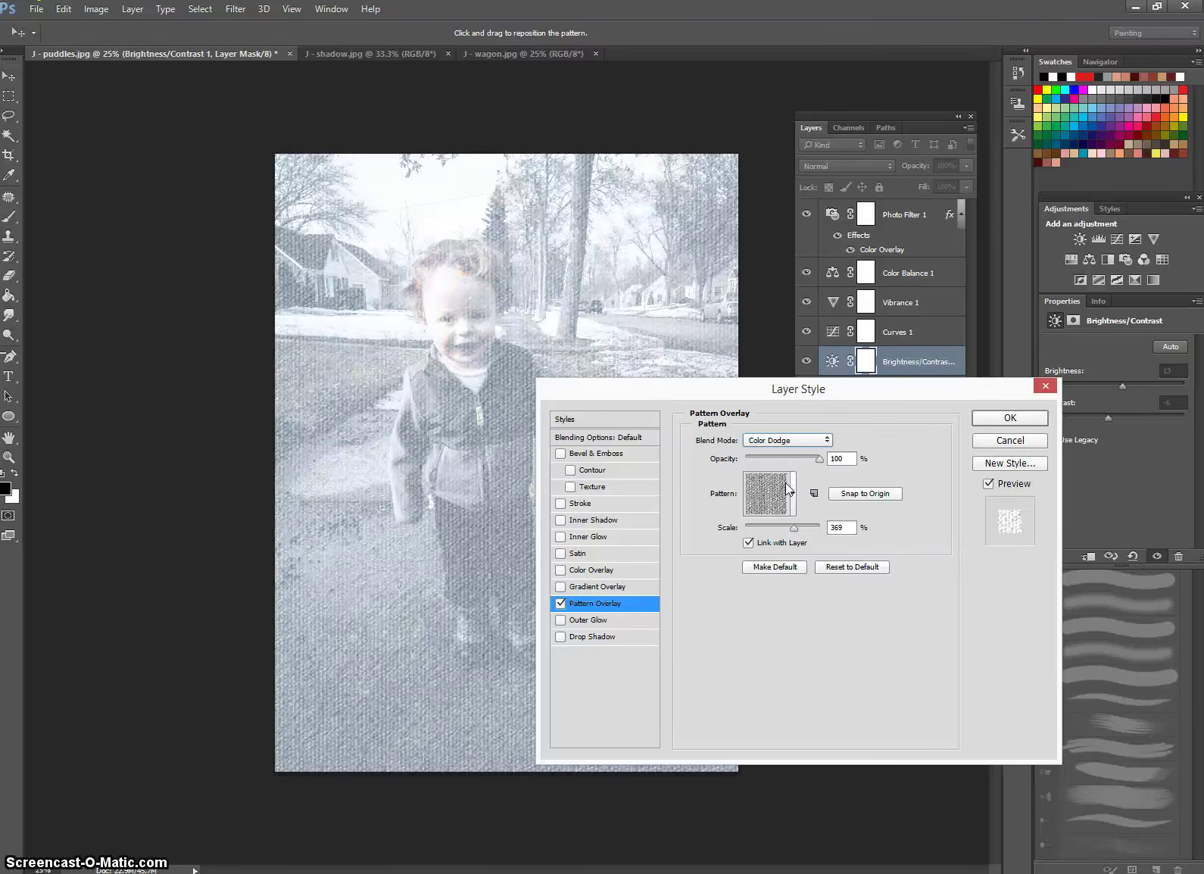
key("Down")
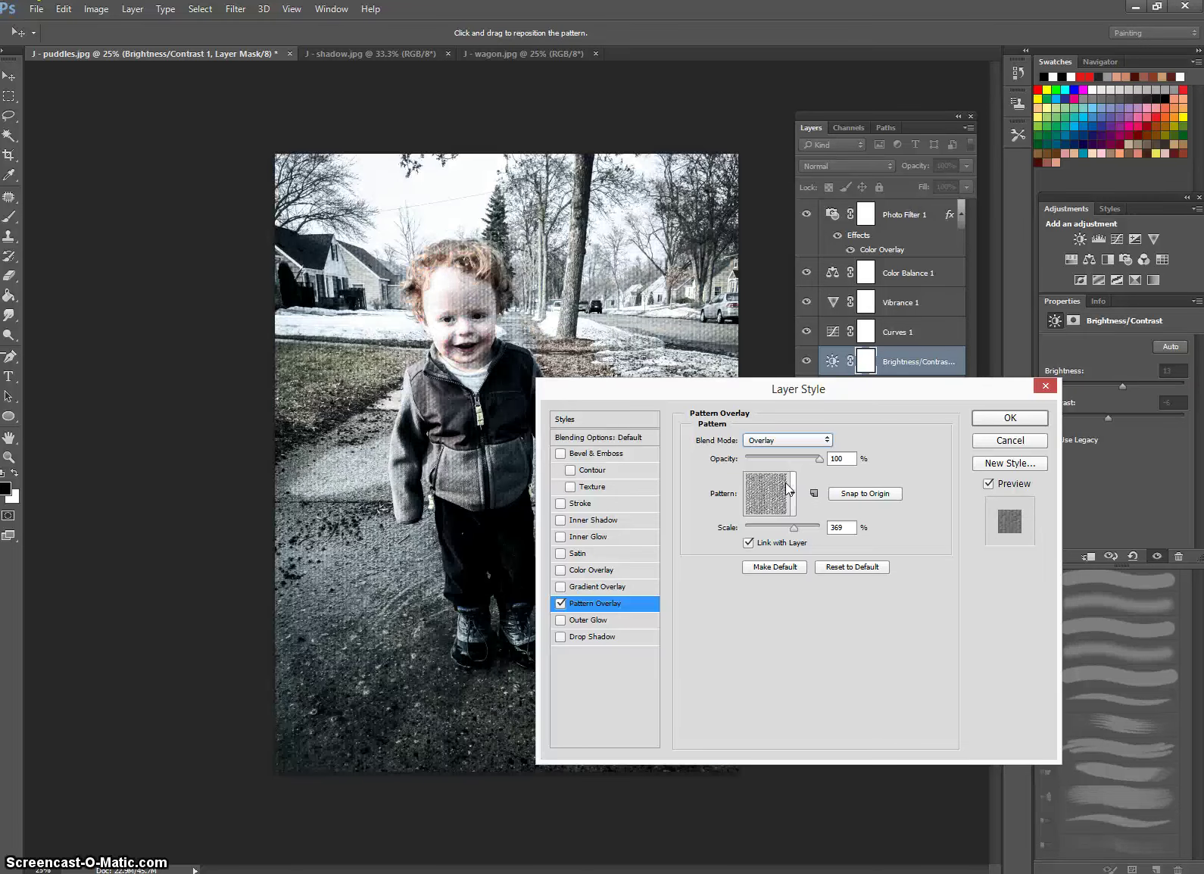
Lower the Pattern Overlay's opacity to about 70% and apply the effect to the Brightness/Contrast layer
left_click_drag(776, 392, 951, 278)
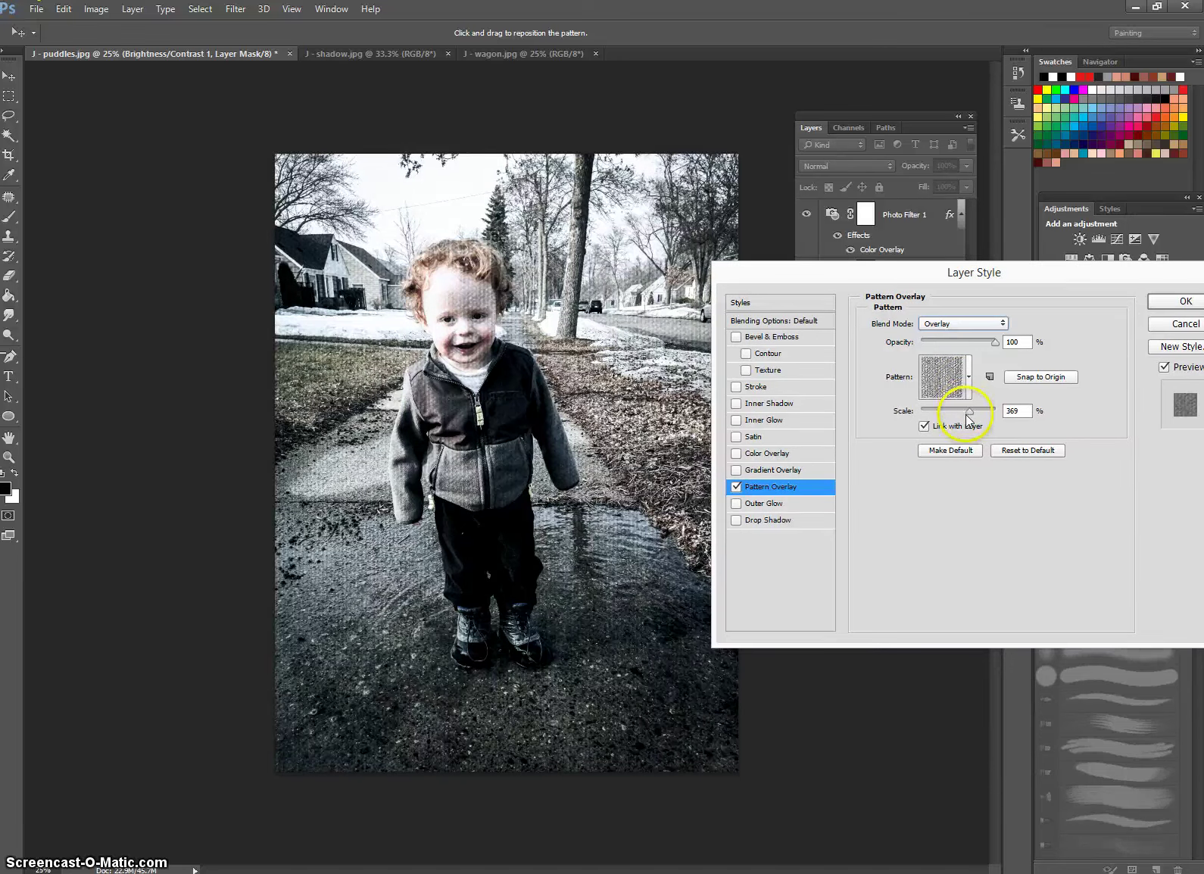
left_click_drag(996, 342, 996, 345)
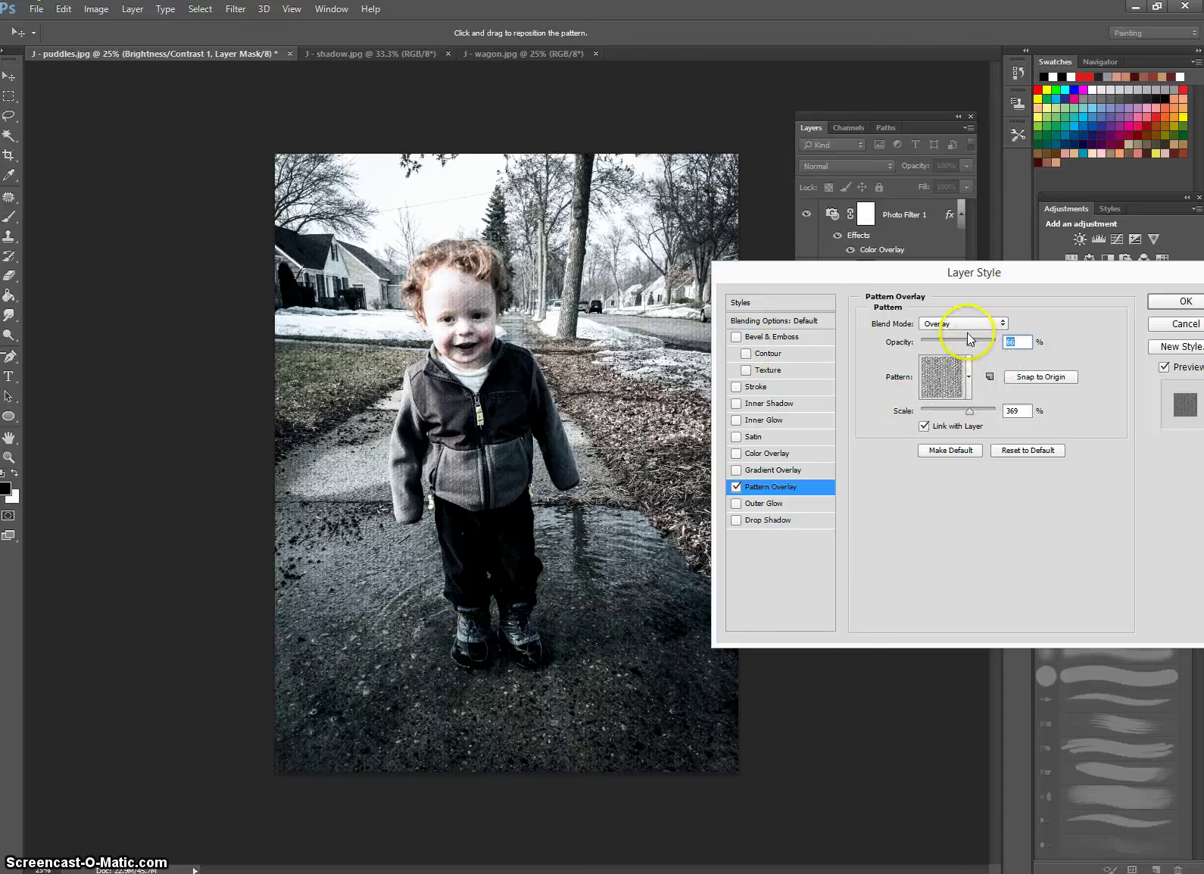
left_click_drag(969, 346, 975, 346)
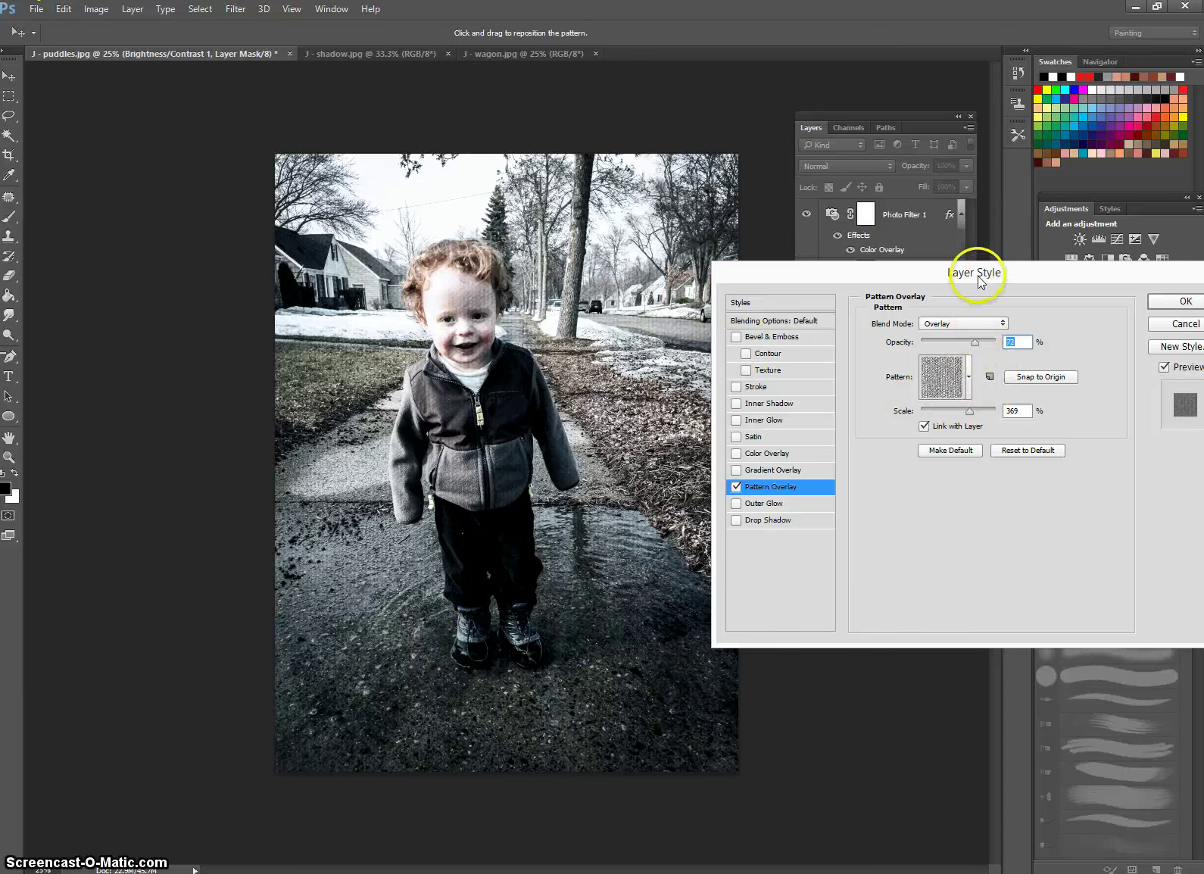
left_click_drag(973, 270, 759, 277)
left_click(962, 307)
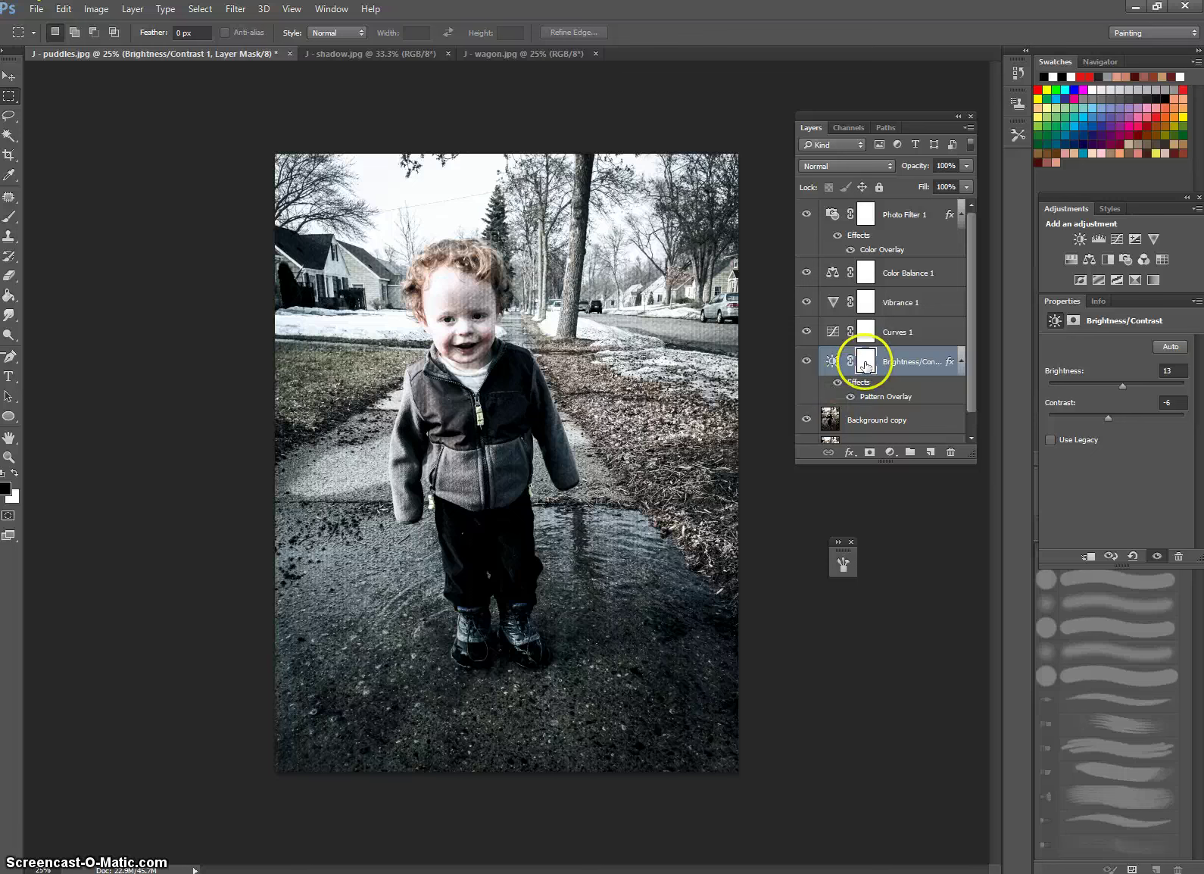
Toggle the Photo Filter layer's Color Overlay effect to compare the photo, and leave the effect hidden
left_click(850, 250)
left_click(851, 249)
left_click(840, 246)
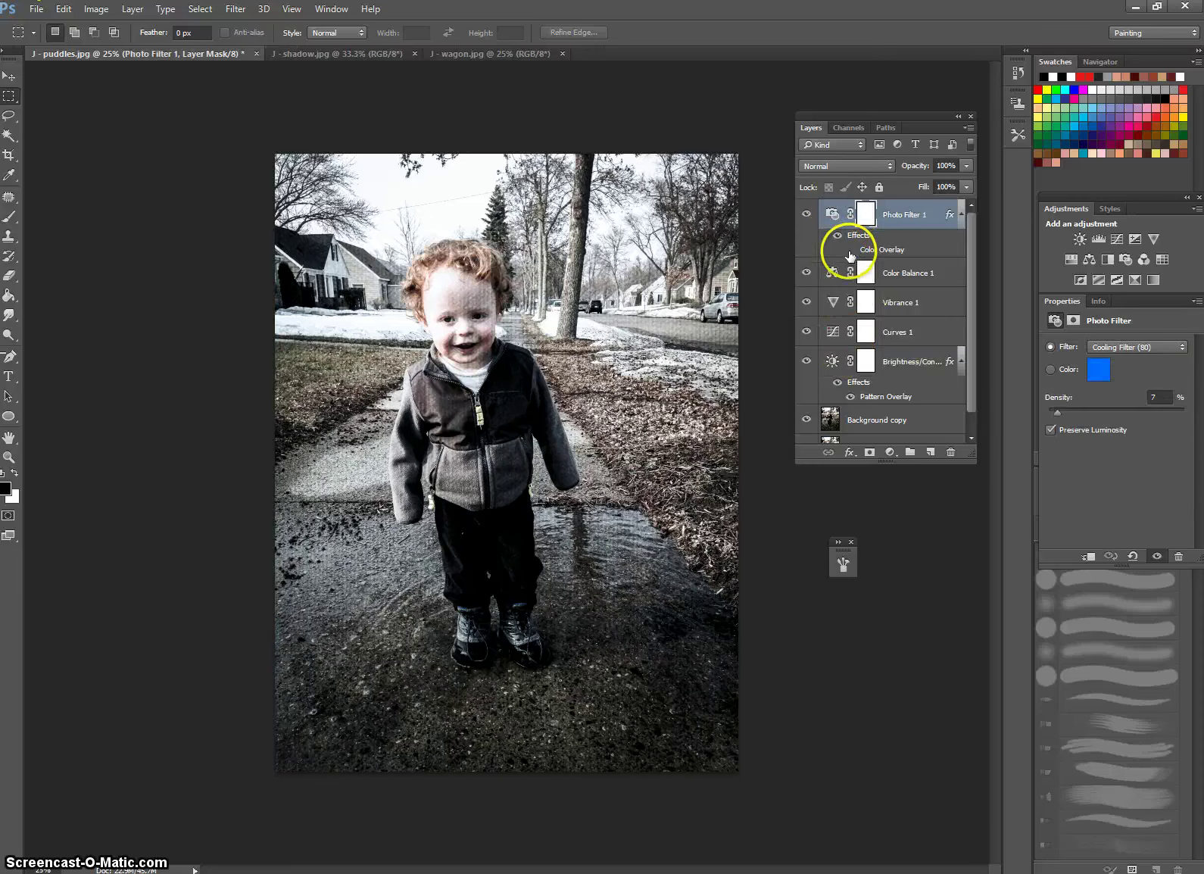
double_click(852, 251)
left_click(1084, 314)
scroll(939, 336, "down", 1)
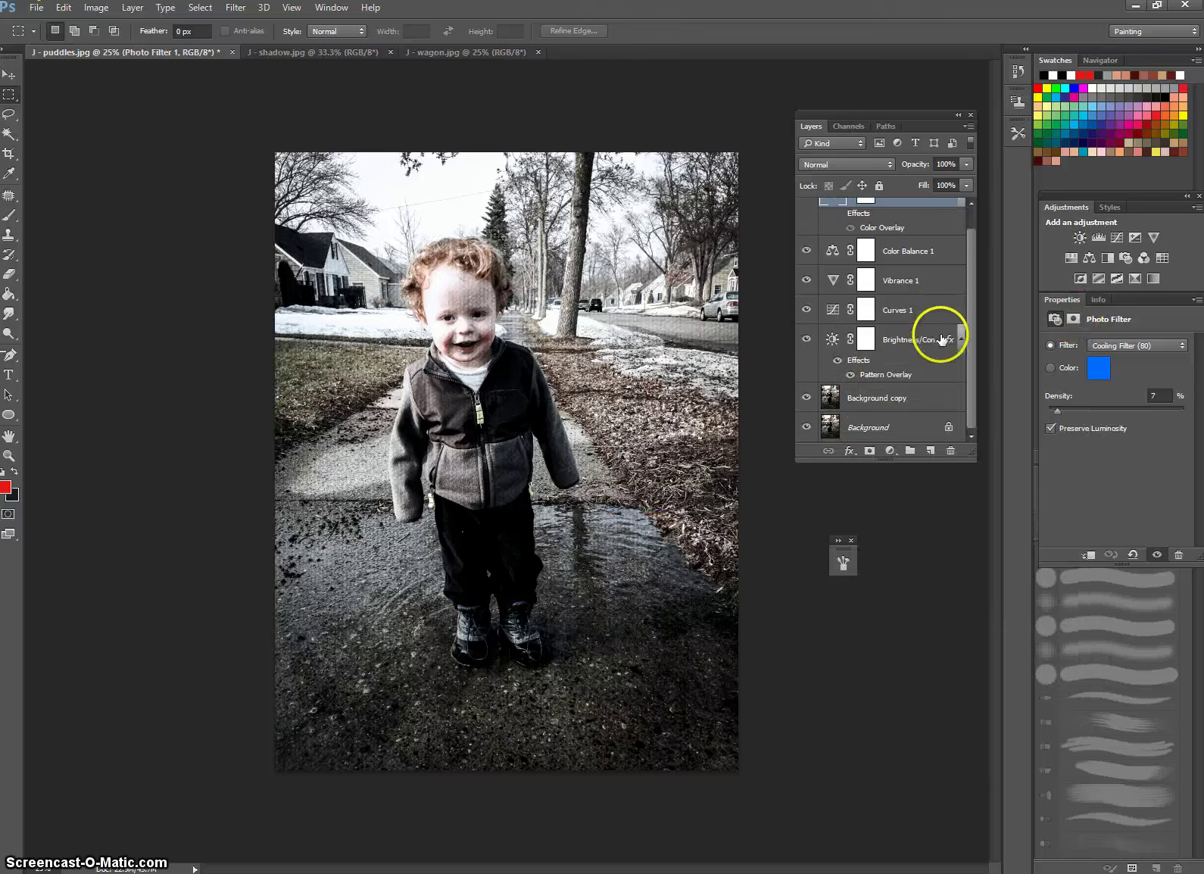
scroll(851, 422, "up", 1)
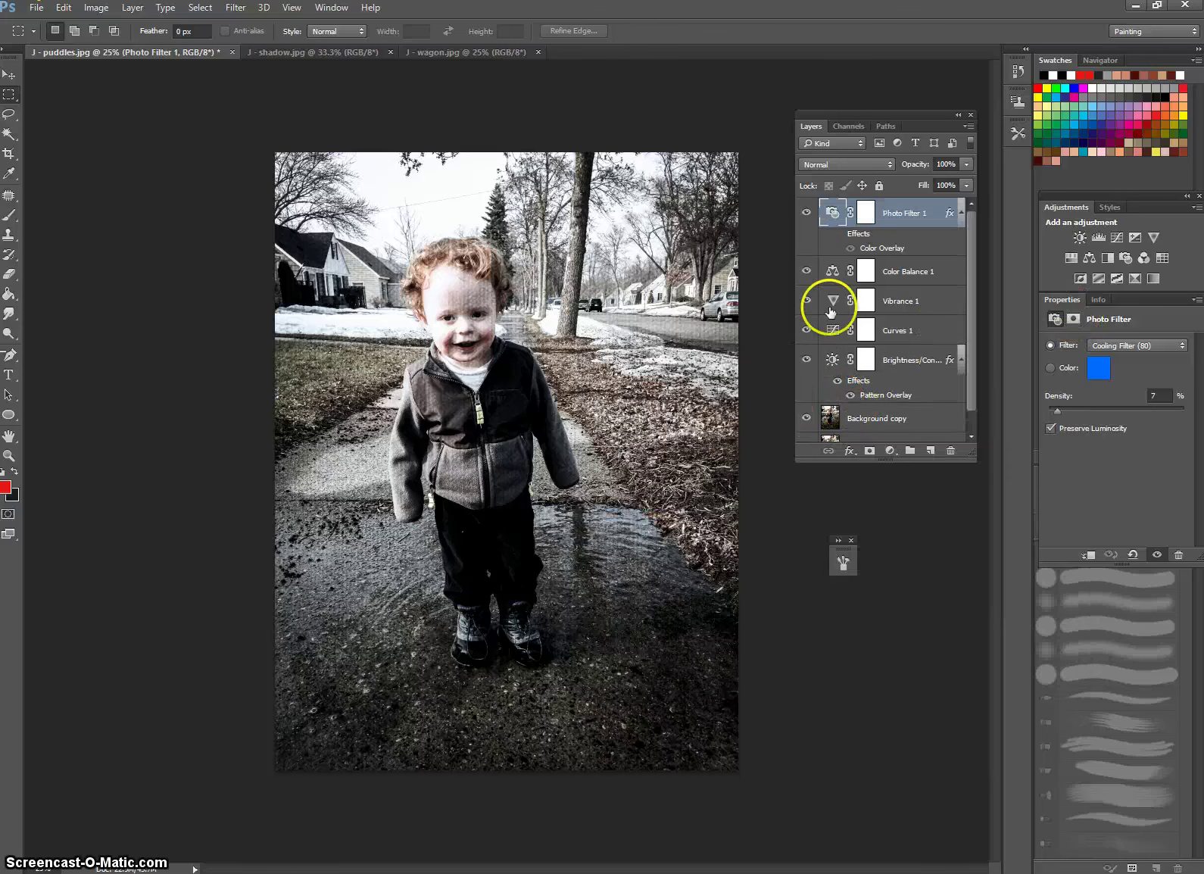
Compare the edit with the original by hiding all adjustment layers and the Background copy, and show them all again
left_click_drag(805, 217, 807, 360)
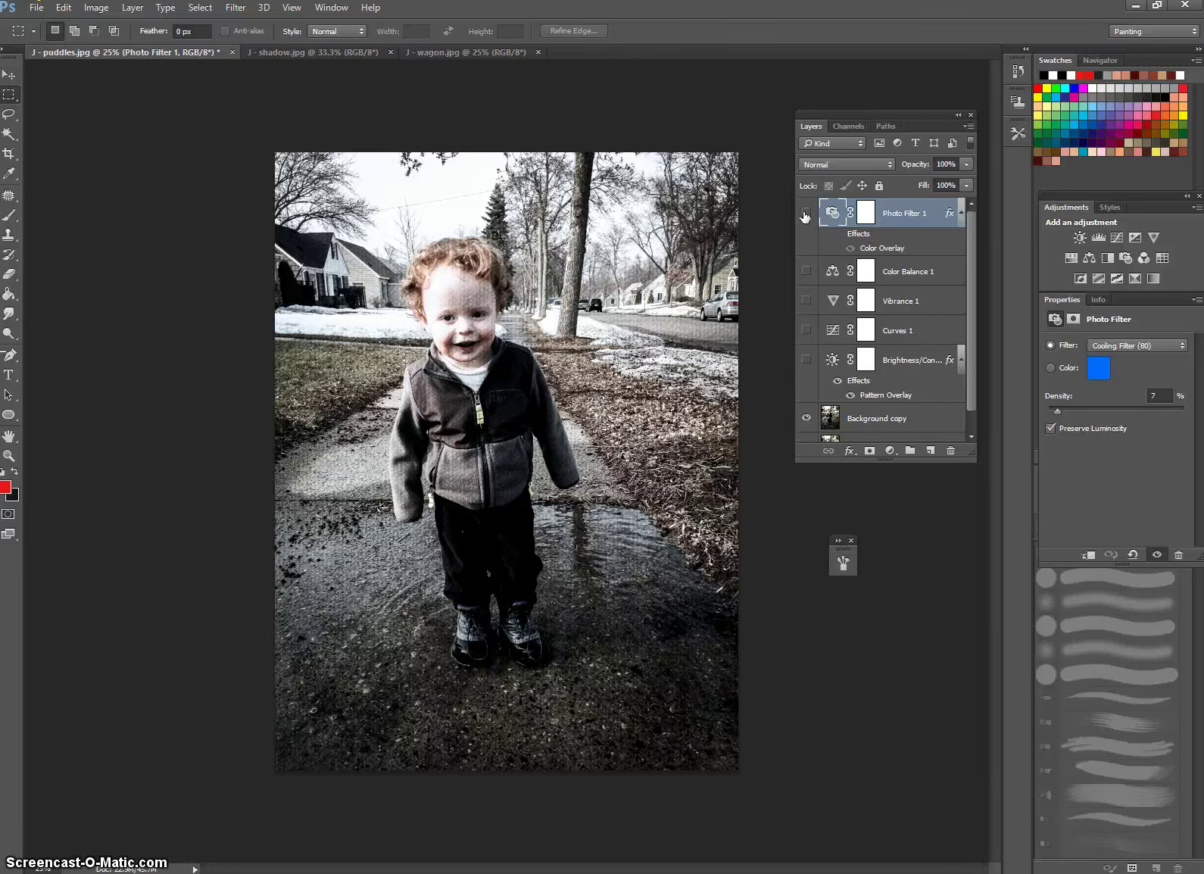
left_click(806, 418)
scroll(807, 418, "down", 1)
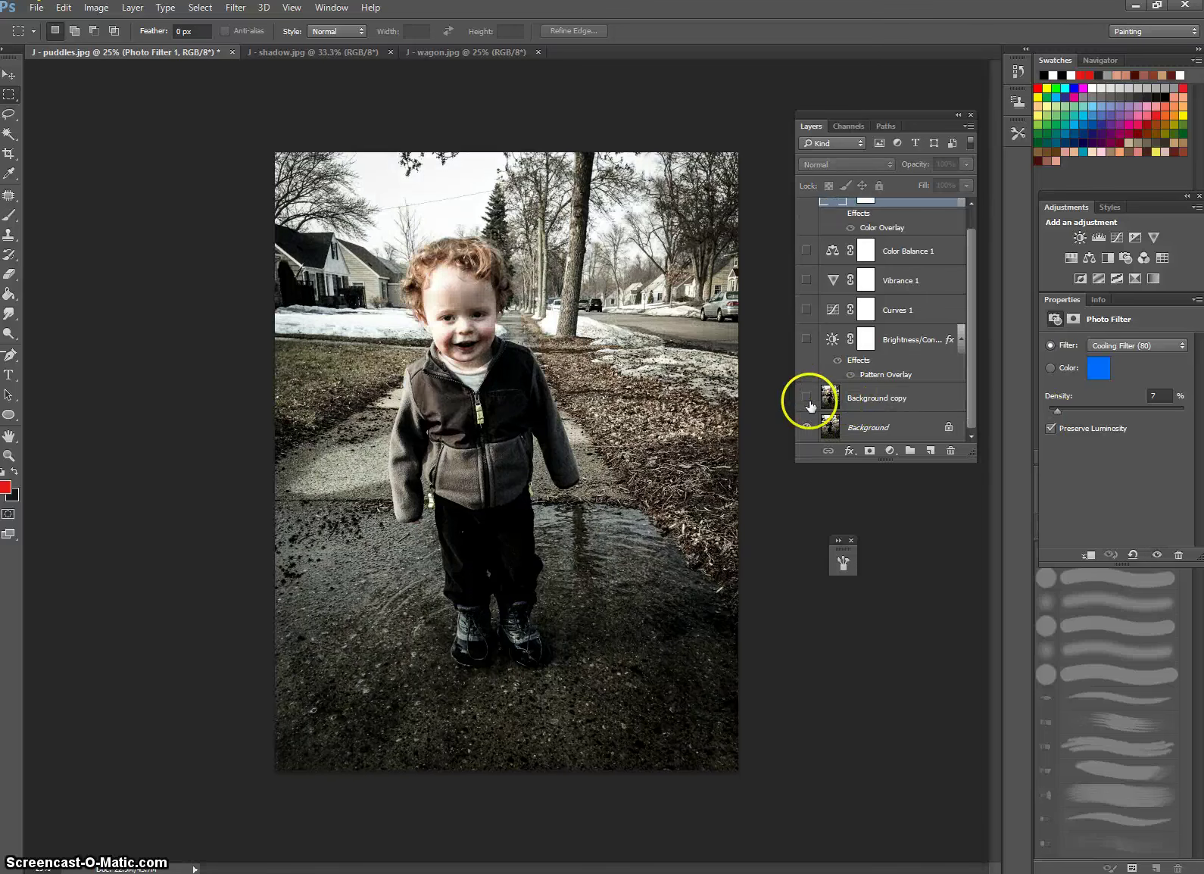
left_click(808, 400)
scroll(809, 407, "up", 1)
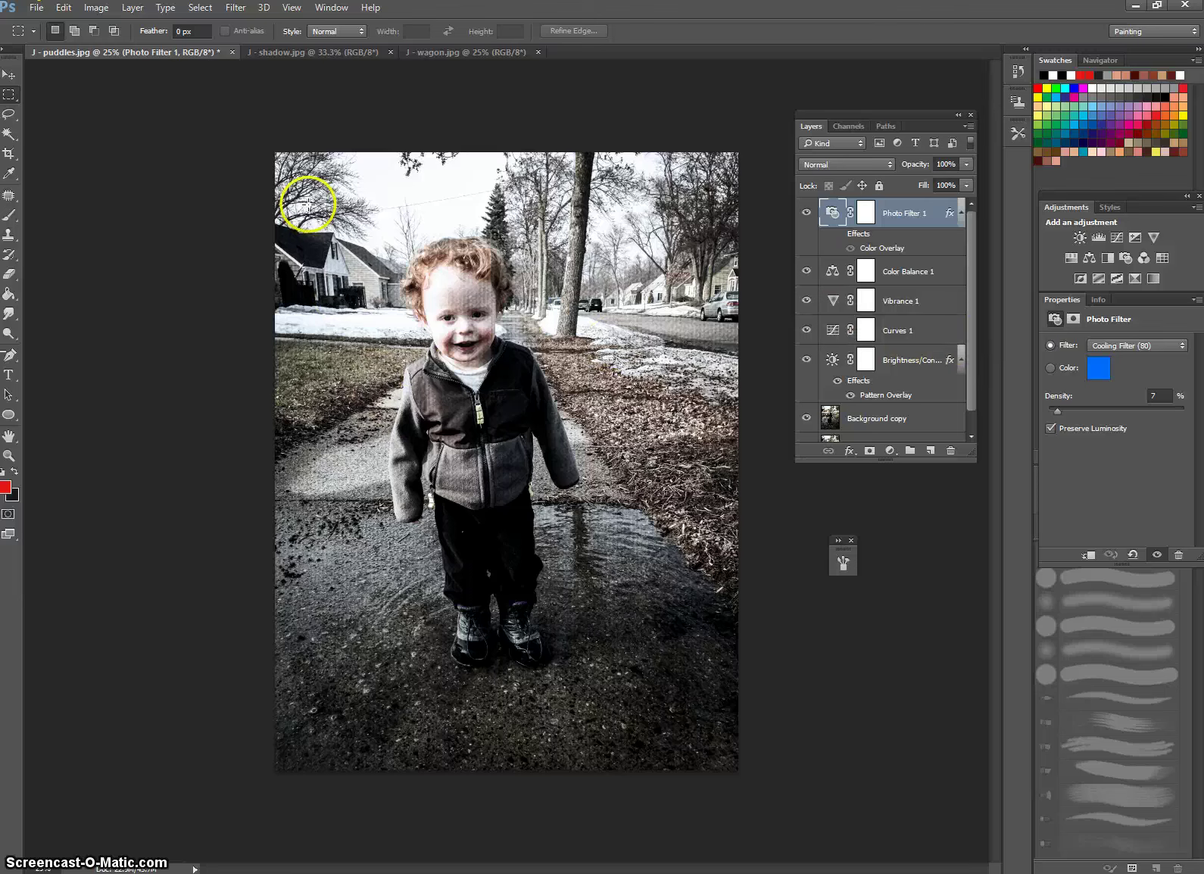
left_click_drag(805, 213, 805, 330)
Hide every layer from Photo Filter 1 through Background copy, leaving only the original Background layer shown
left_click_drag(805, 213, 808, 415)
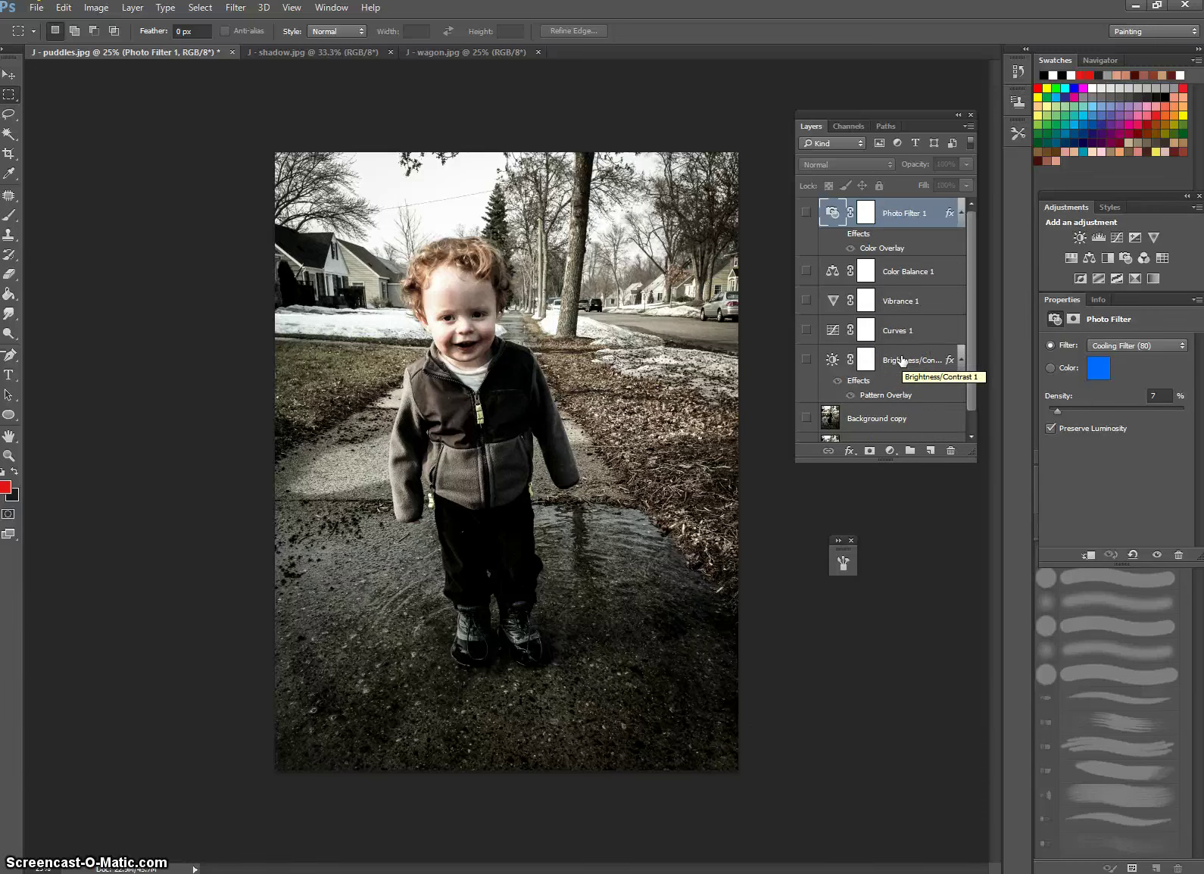
scroll(901, 360, "down", 1)
left_click(758, 755)
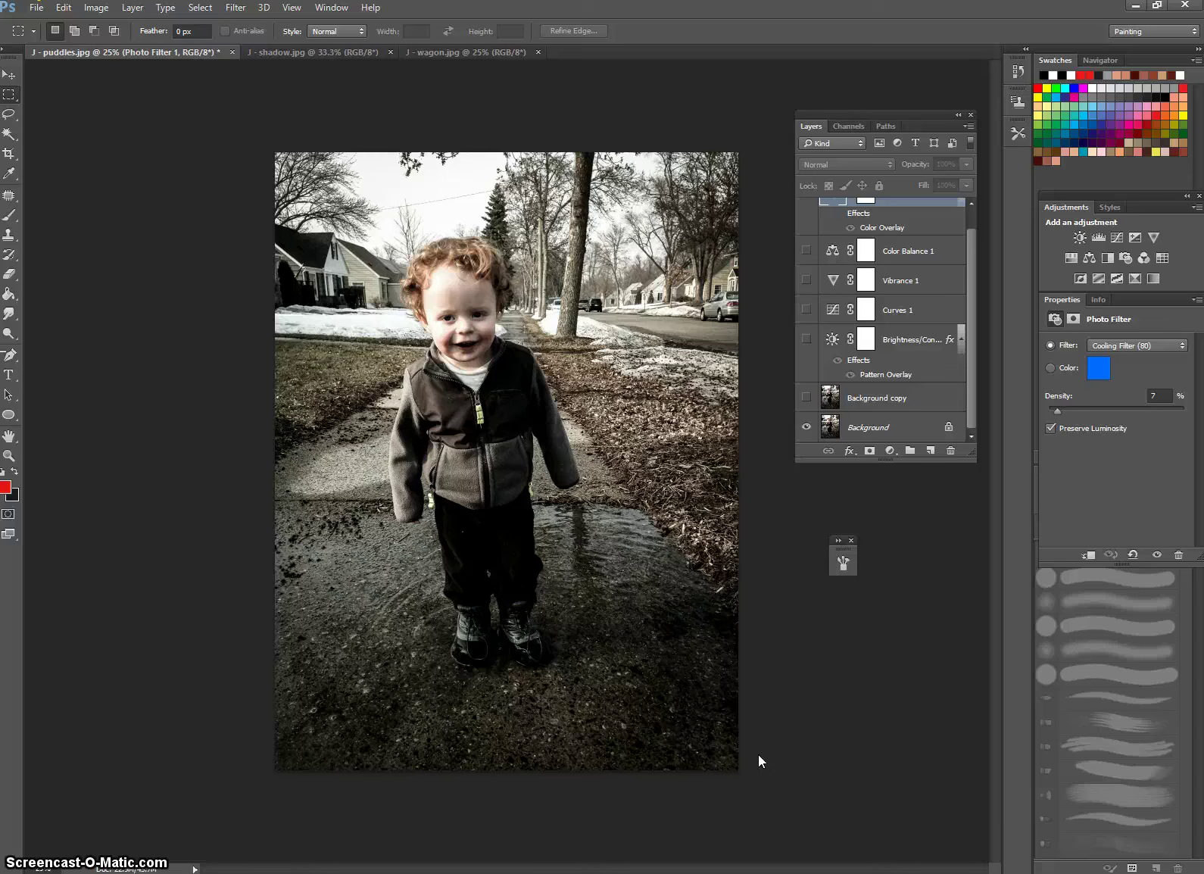
left_click_drag(762, 750, 793, 690)
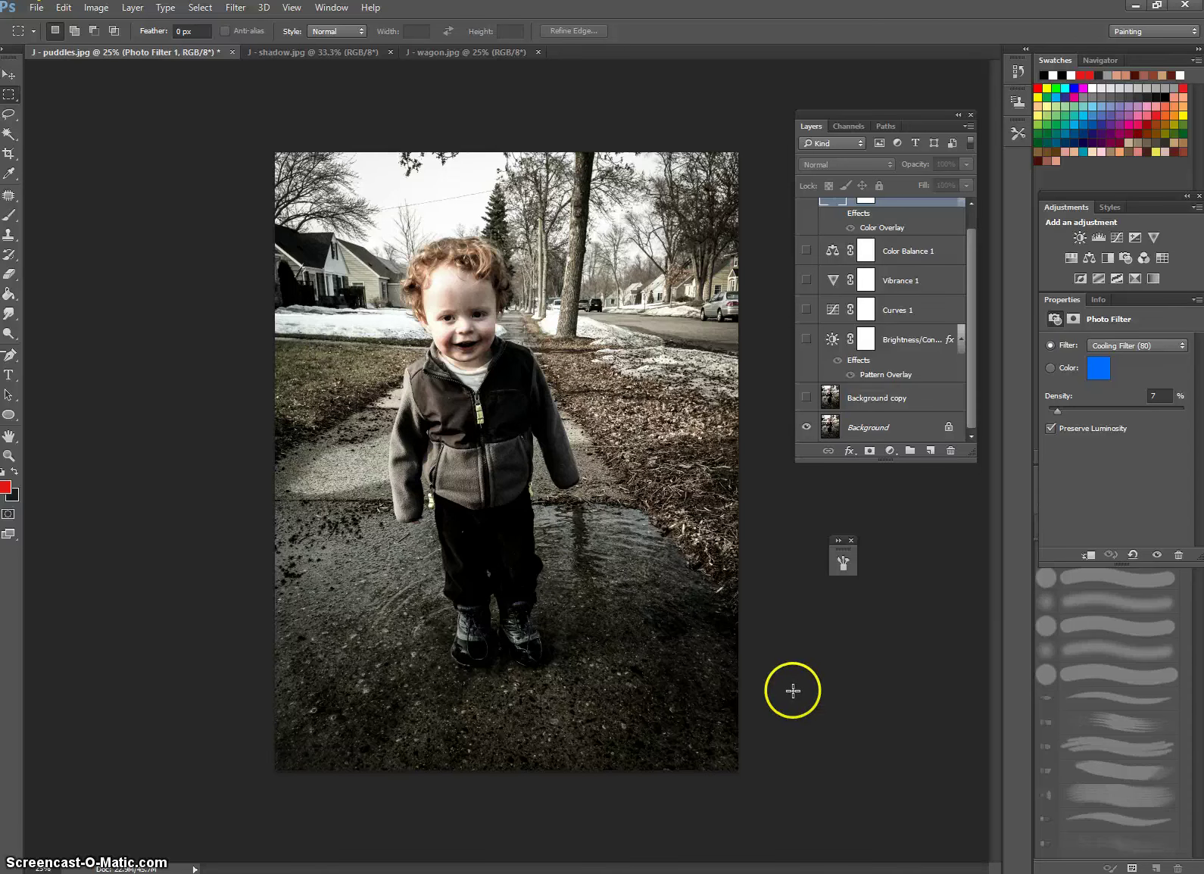